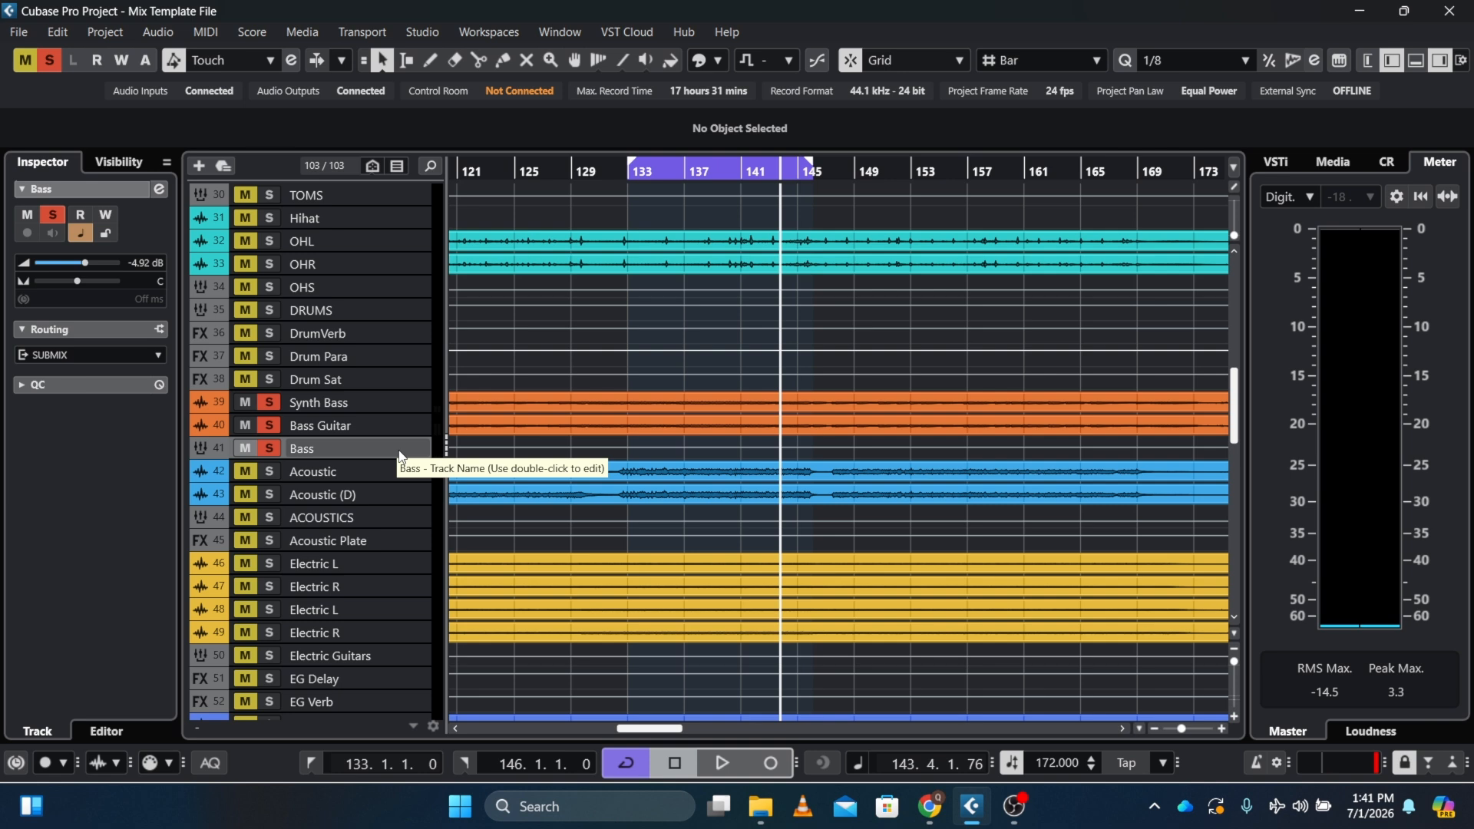
Step: Enlarge the track heights and play the Bass group with its insert effects bypassed
{"action": "key", "text": "shift+h"}
{"action": "key", "text": "shift+h"}
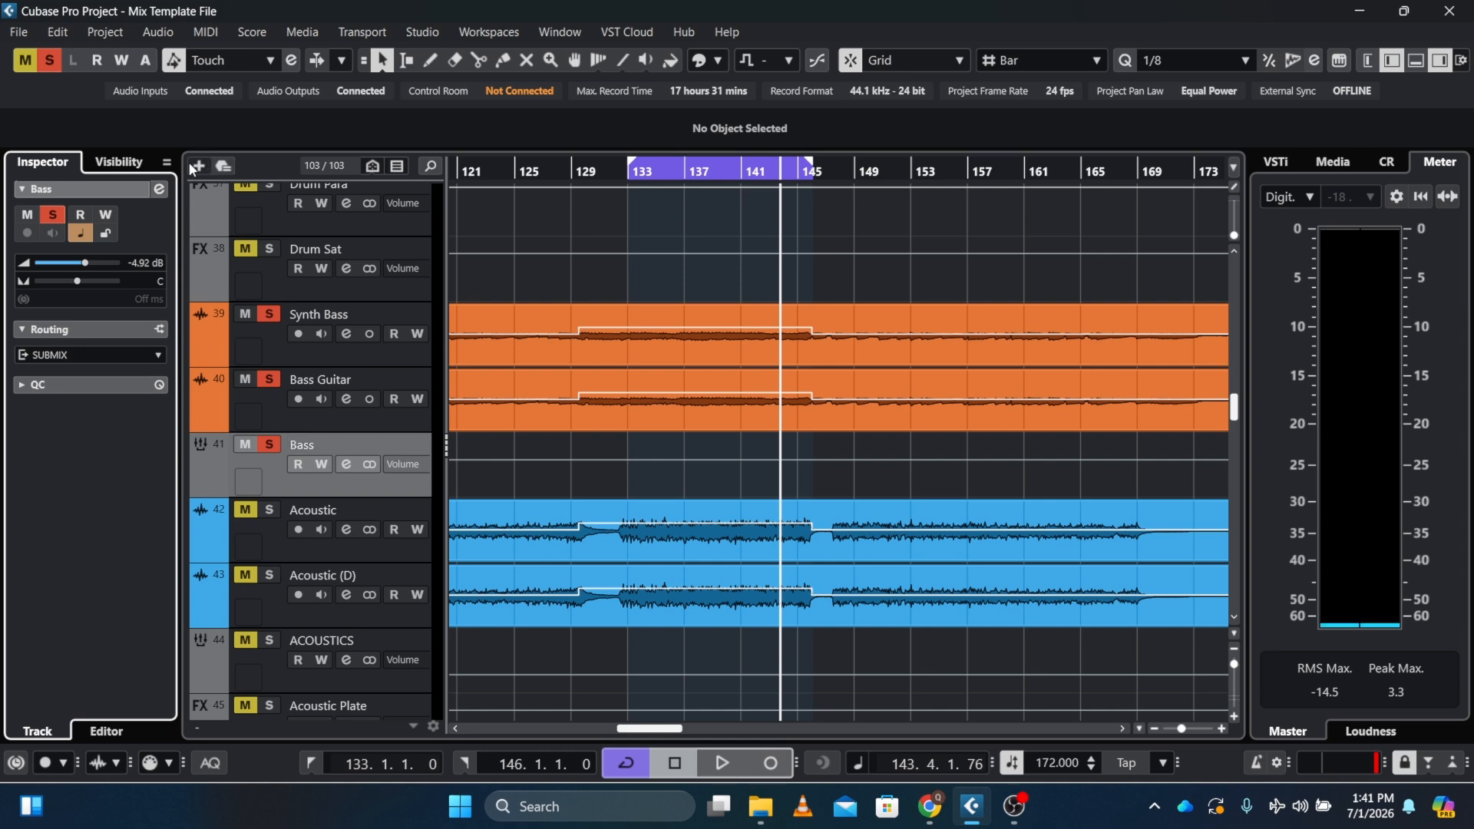
{"action": "left_click", "coordinate": [162, 189]}
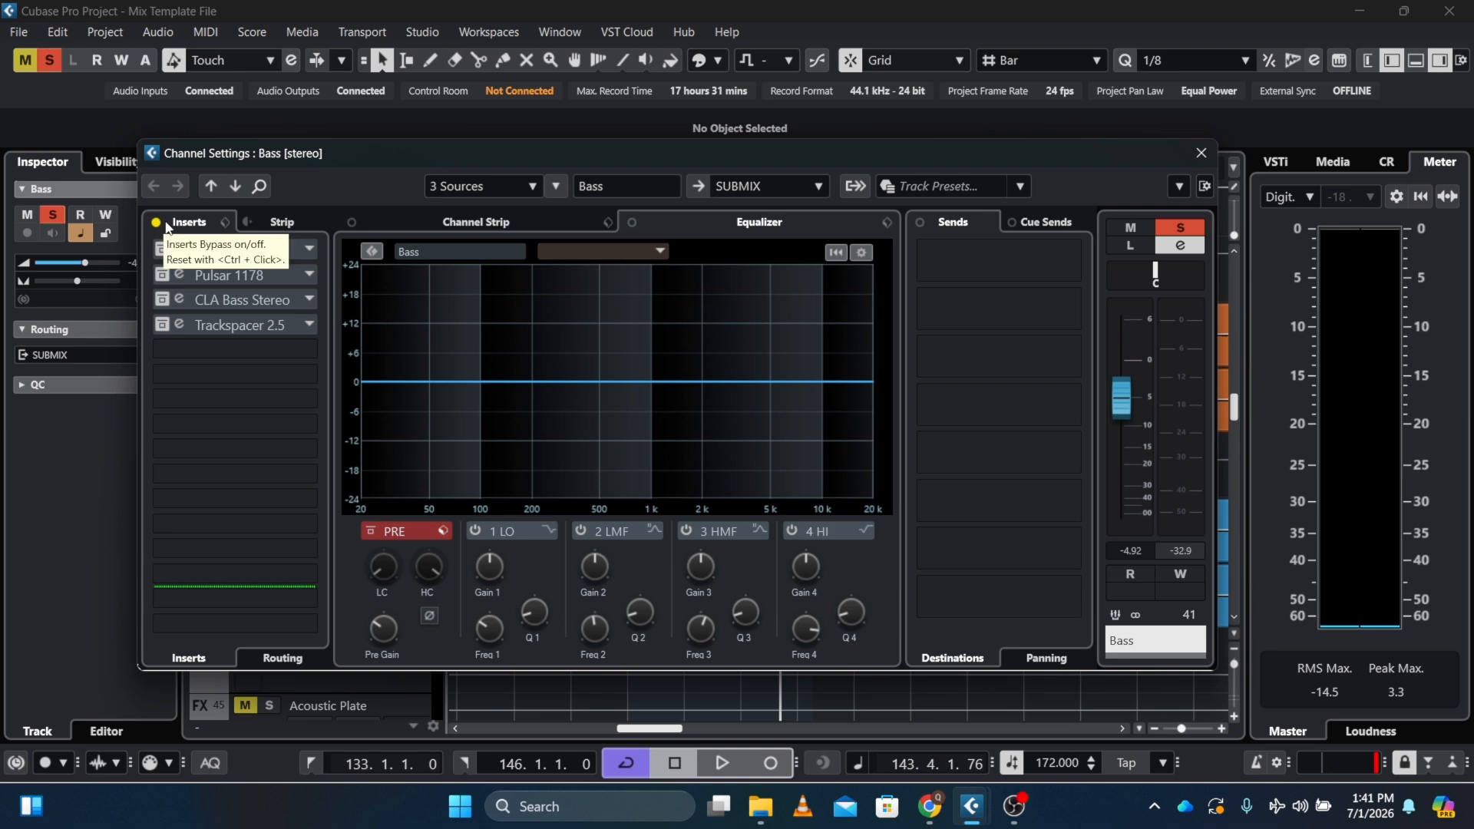
{"action": "key", "text": "space"}
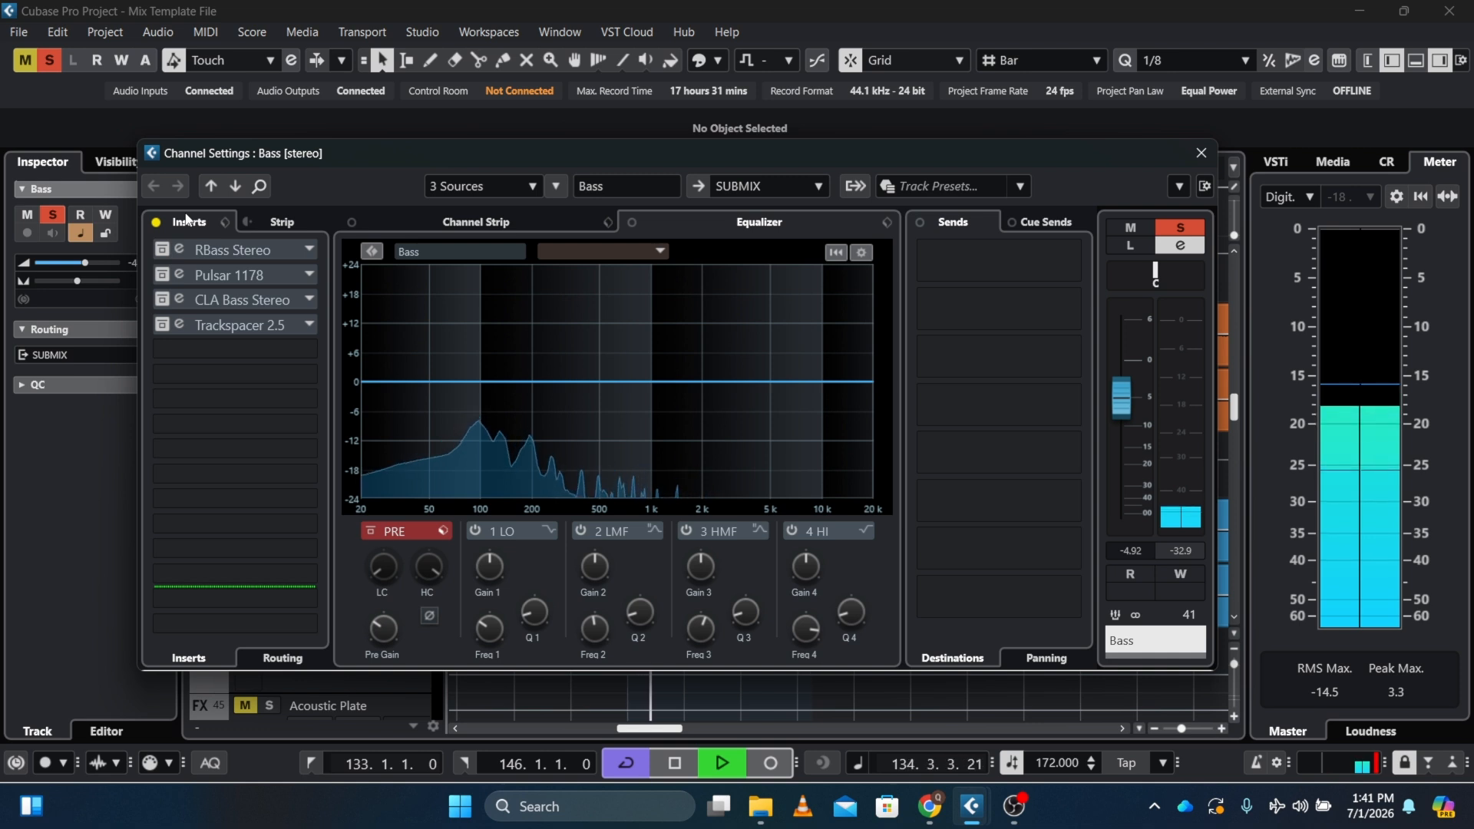
{"action": "key", "text": "space"}
Step: Play the Bass group with its inserts enabled for comparison, and bypass them again before closing its channel settings
{"action": "left_click", "coordinate": [156, 222]}
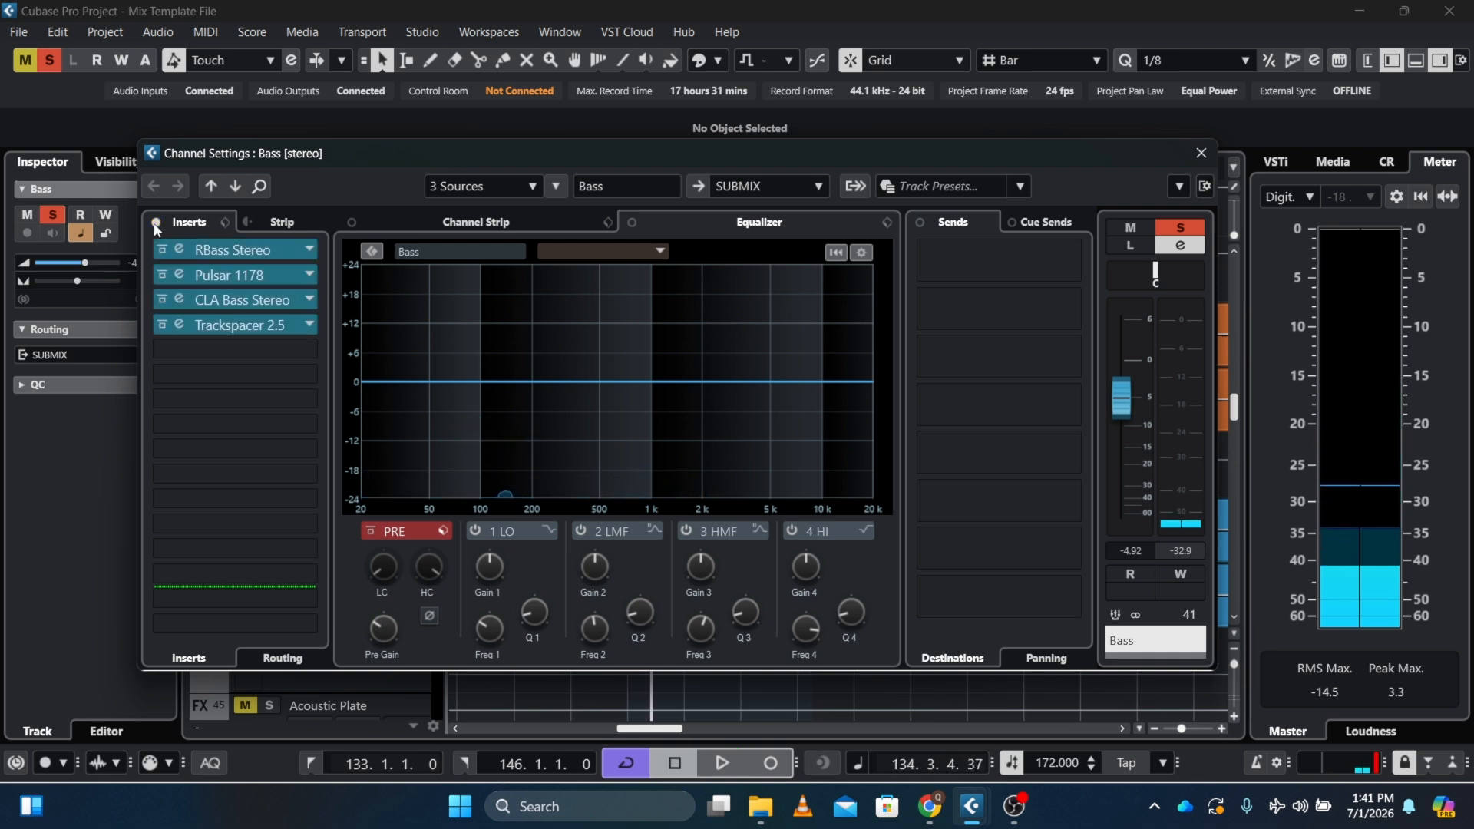
{"action": "key", "text": "space"}
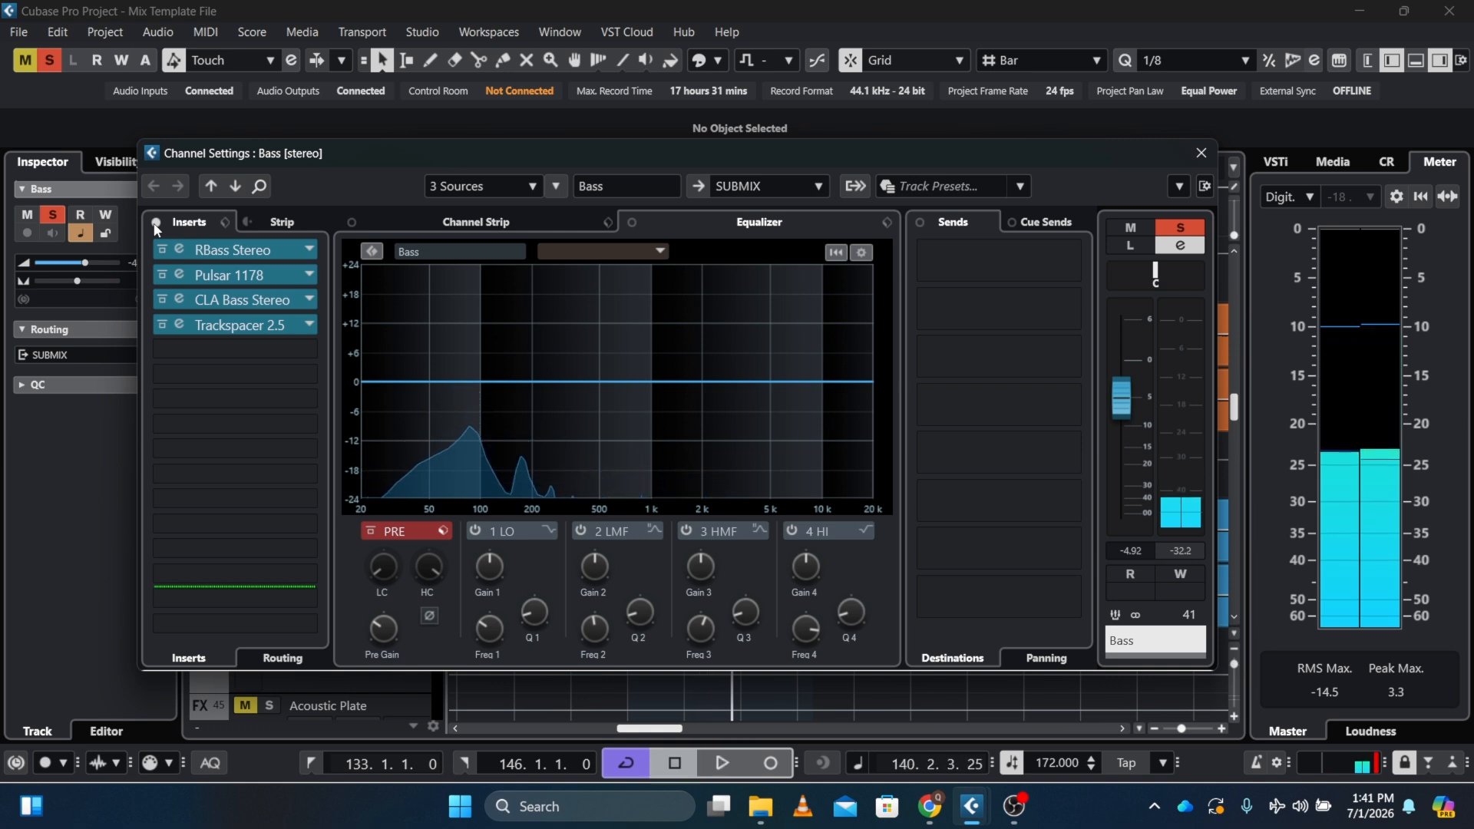
{"action": "left_click", "coordinate": [156, 225]}
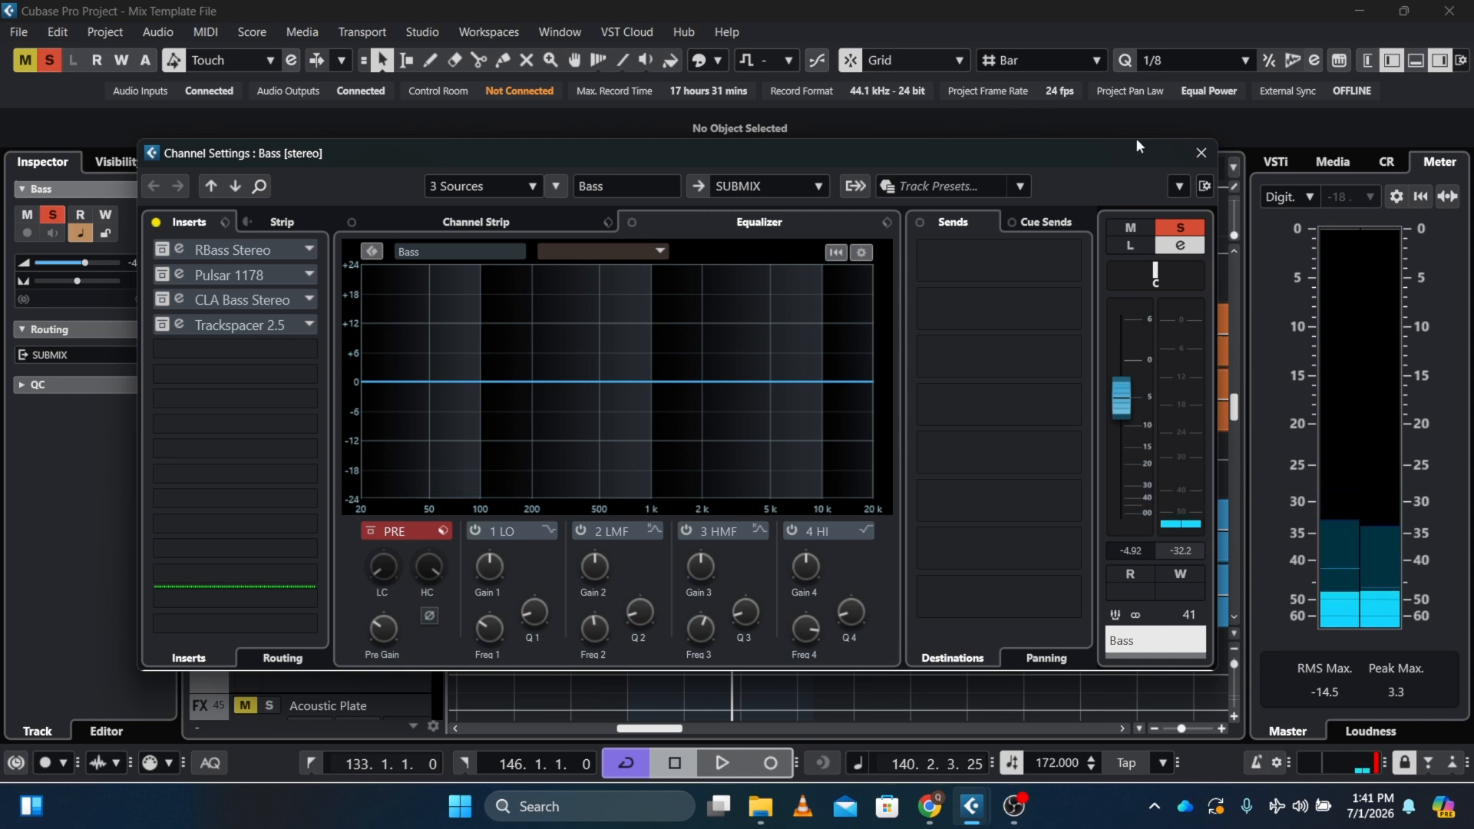
{"action": "left_click", "coordinate": [1200, 152]}
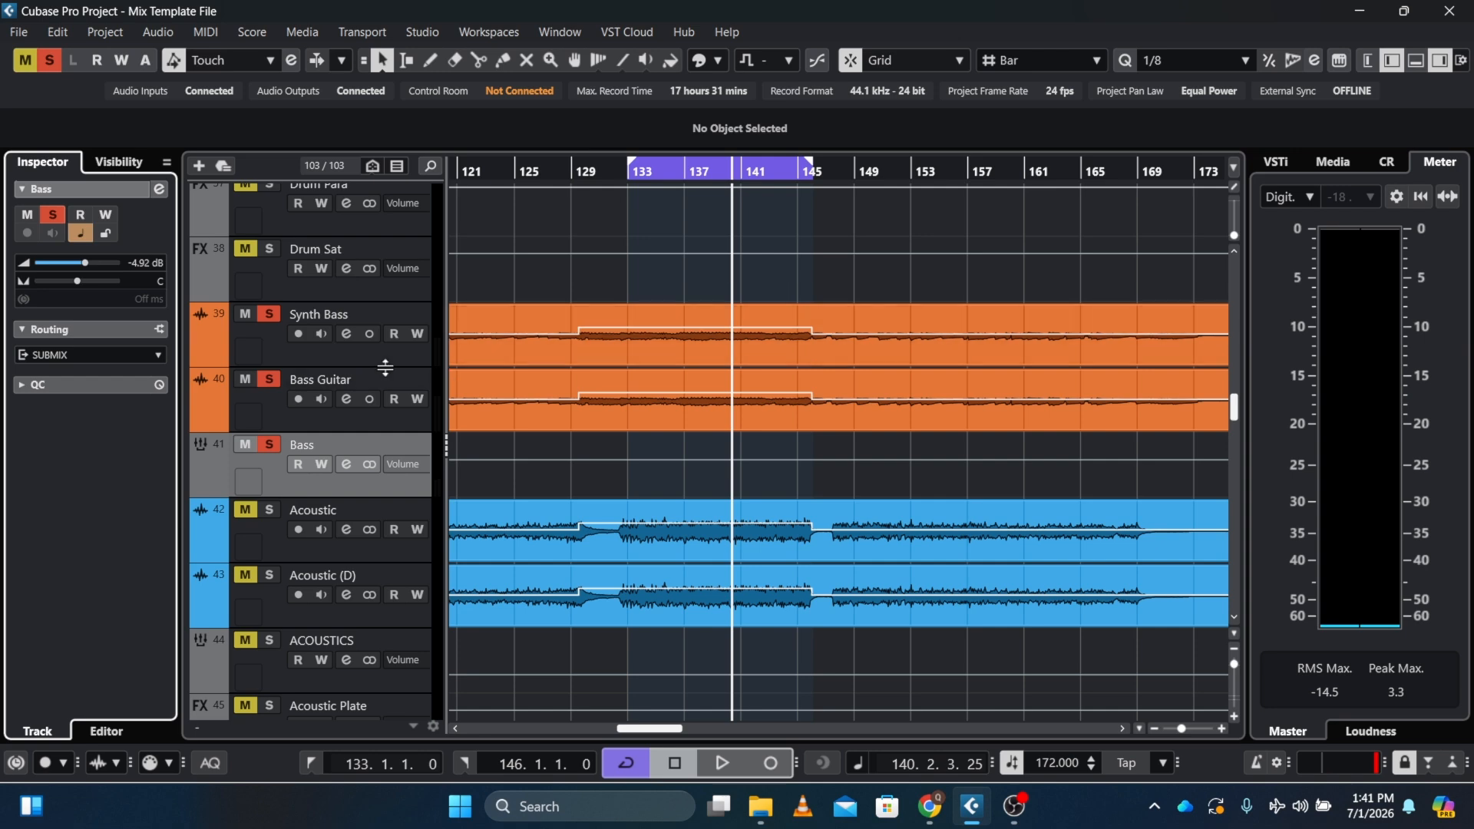
Step: Open the Frequency EQ insert of the Synth Bass track to inspect its filter and boost settings
{"action": "left_click", "coordinate": [361, 357]}
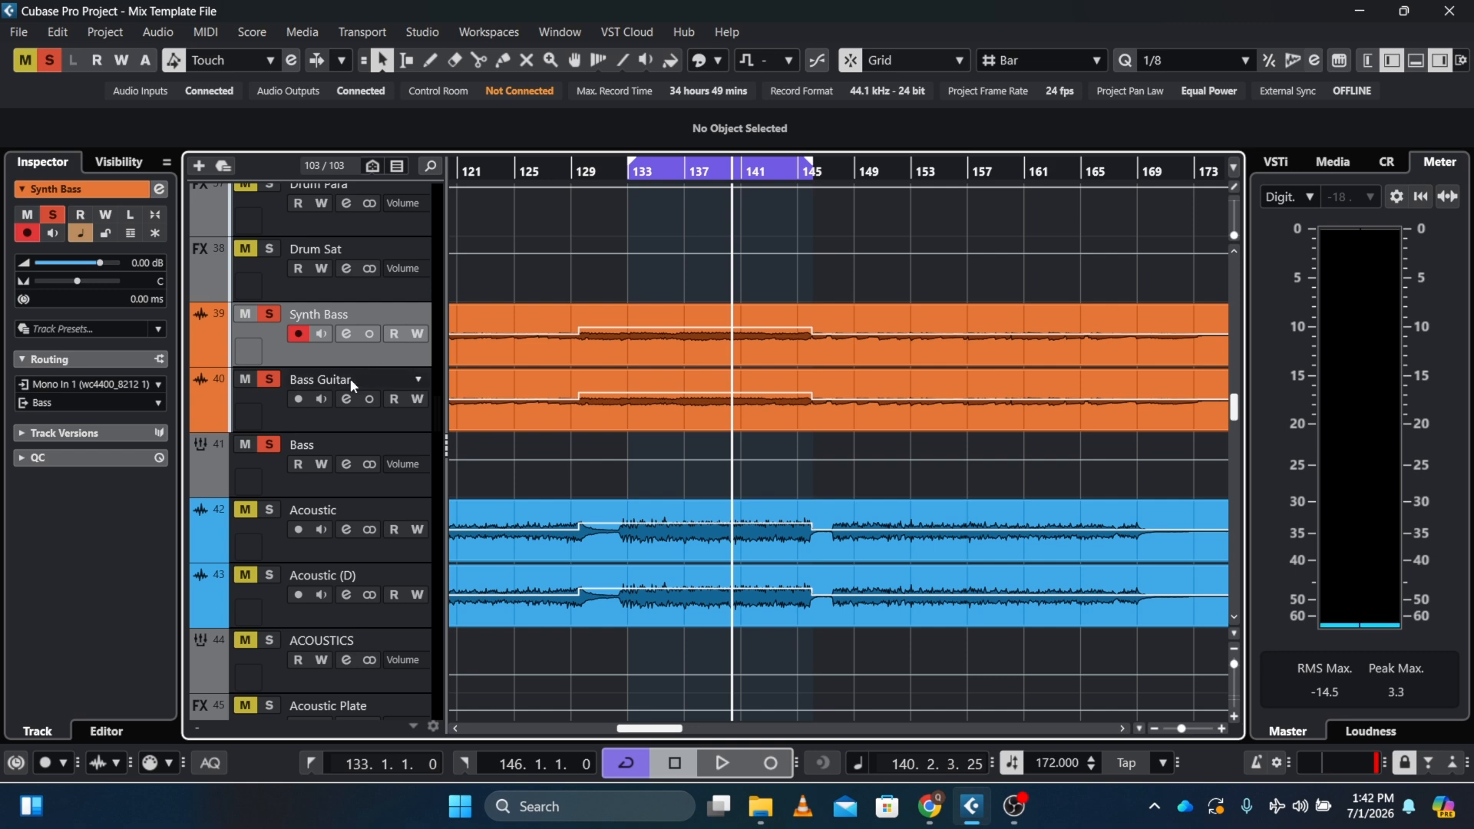
{"action": "left_click", "coordinate": [331, 419]}
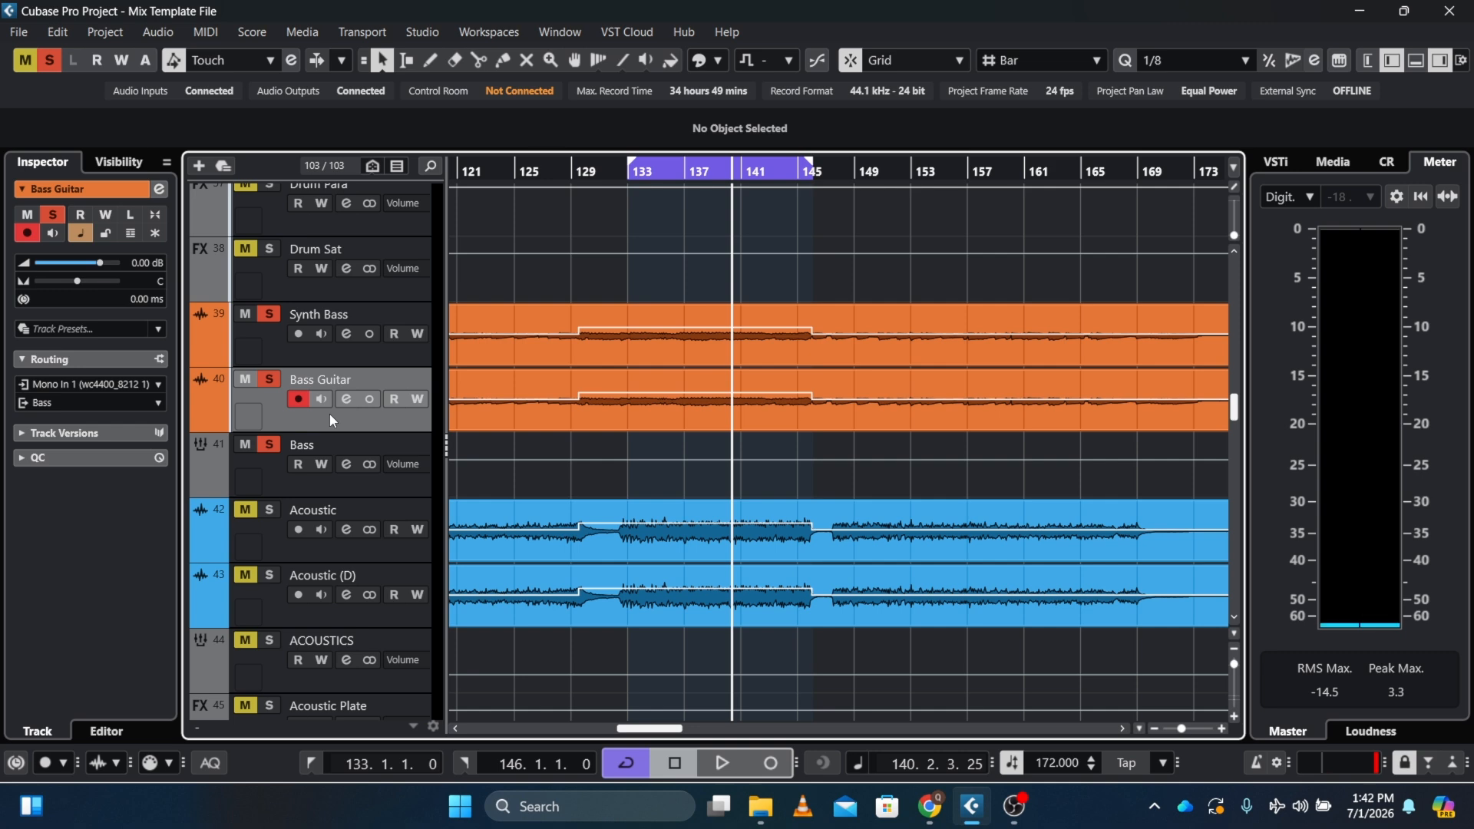
{"action": "left_click", "coordinate": [301, 355]}
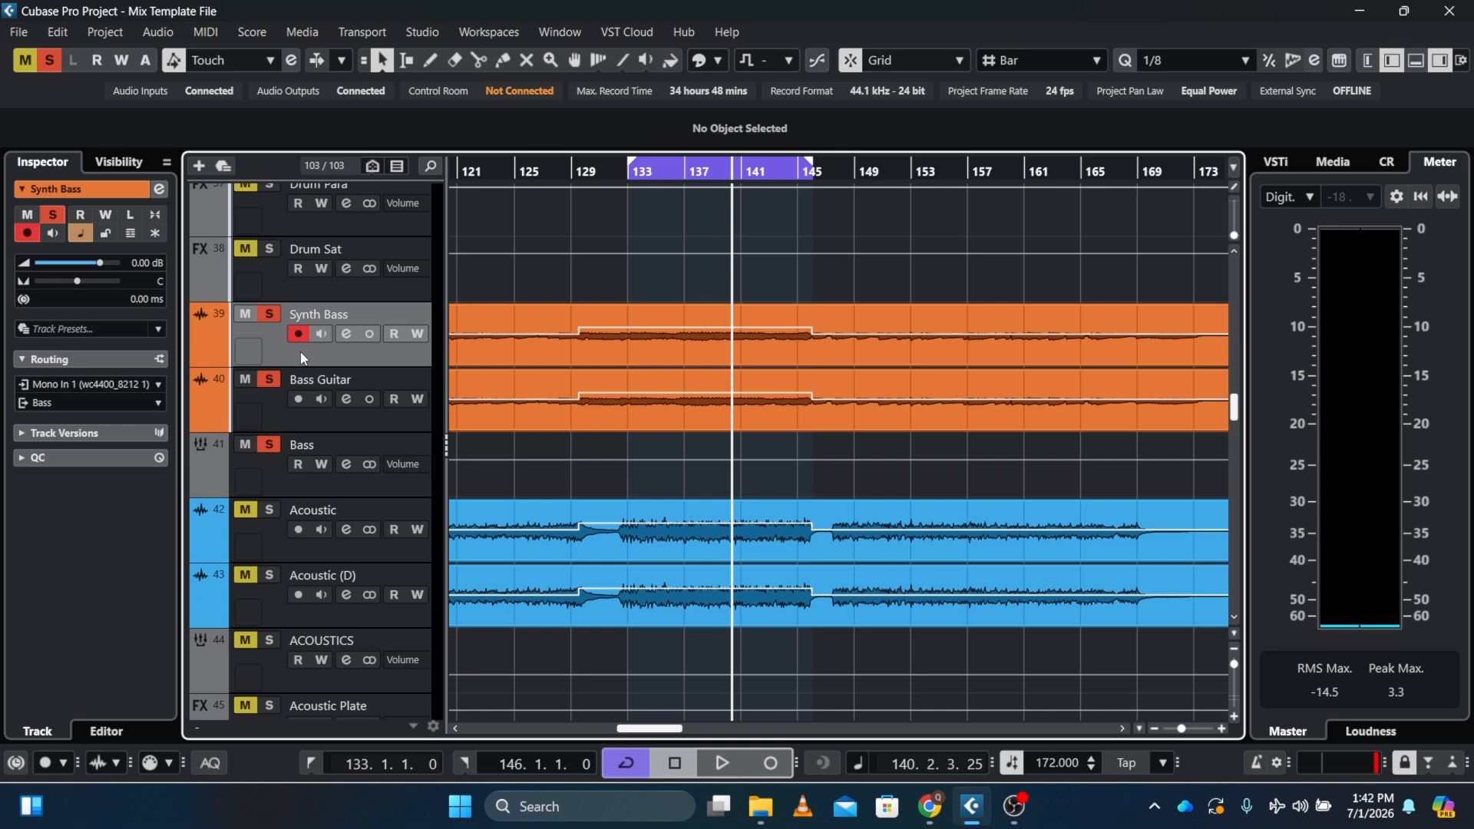
{"action": "left_click", "coordinate": [159, 189]}
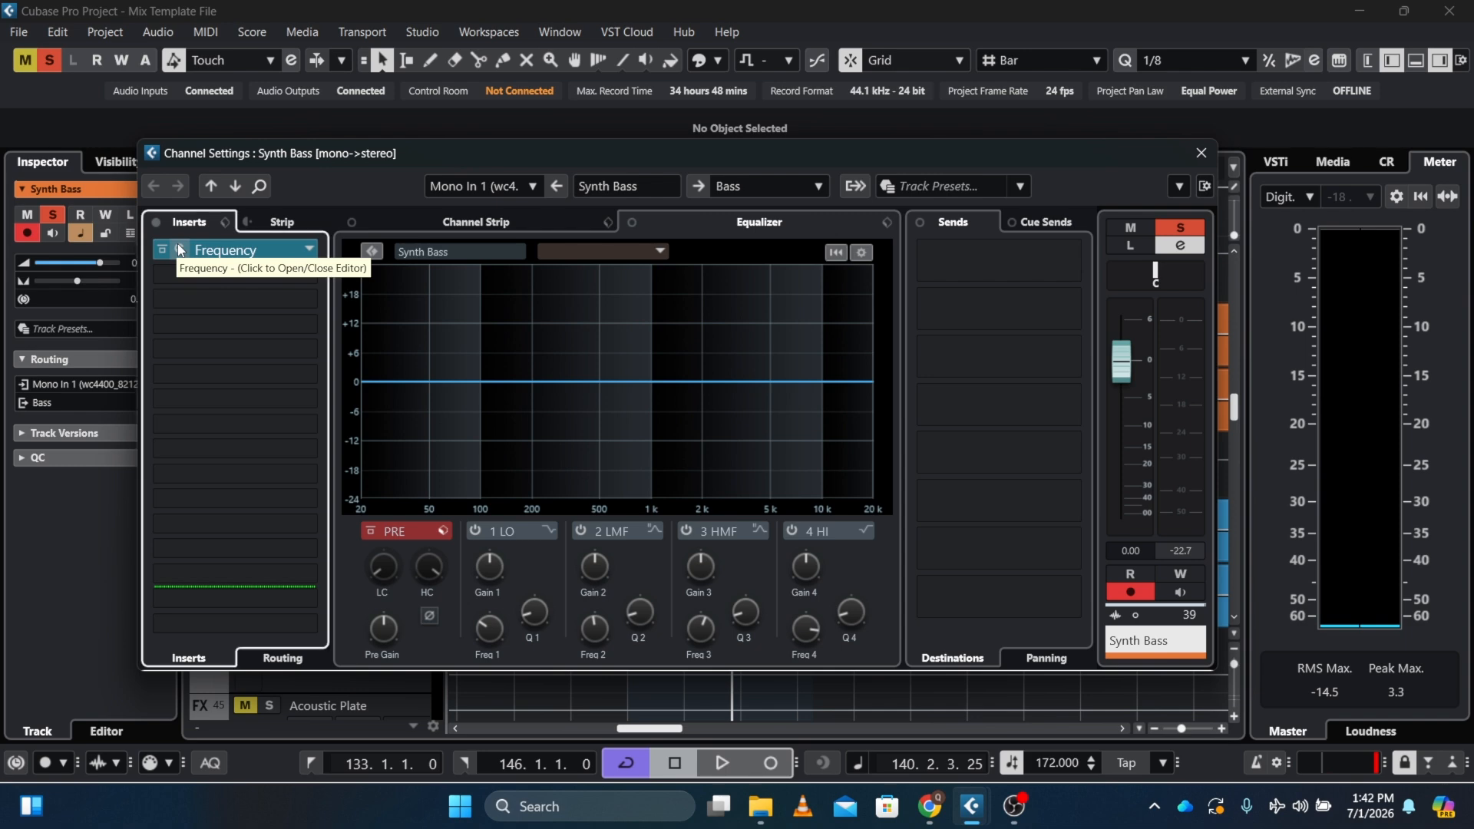
{"action": "left_click", "coordinate": [179, 249]}
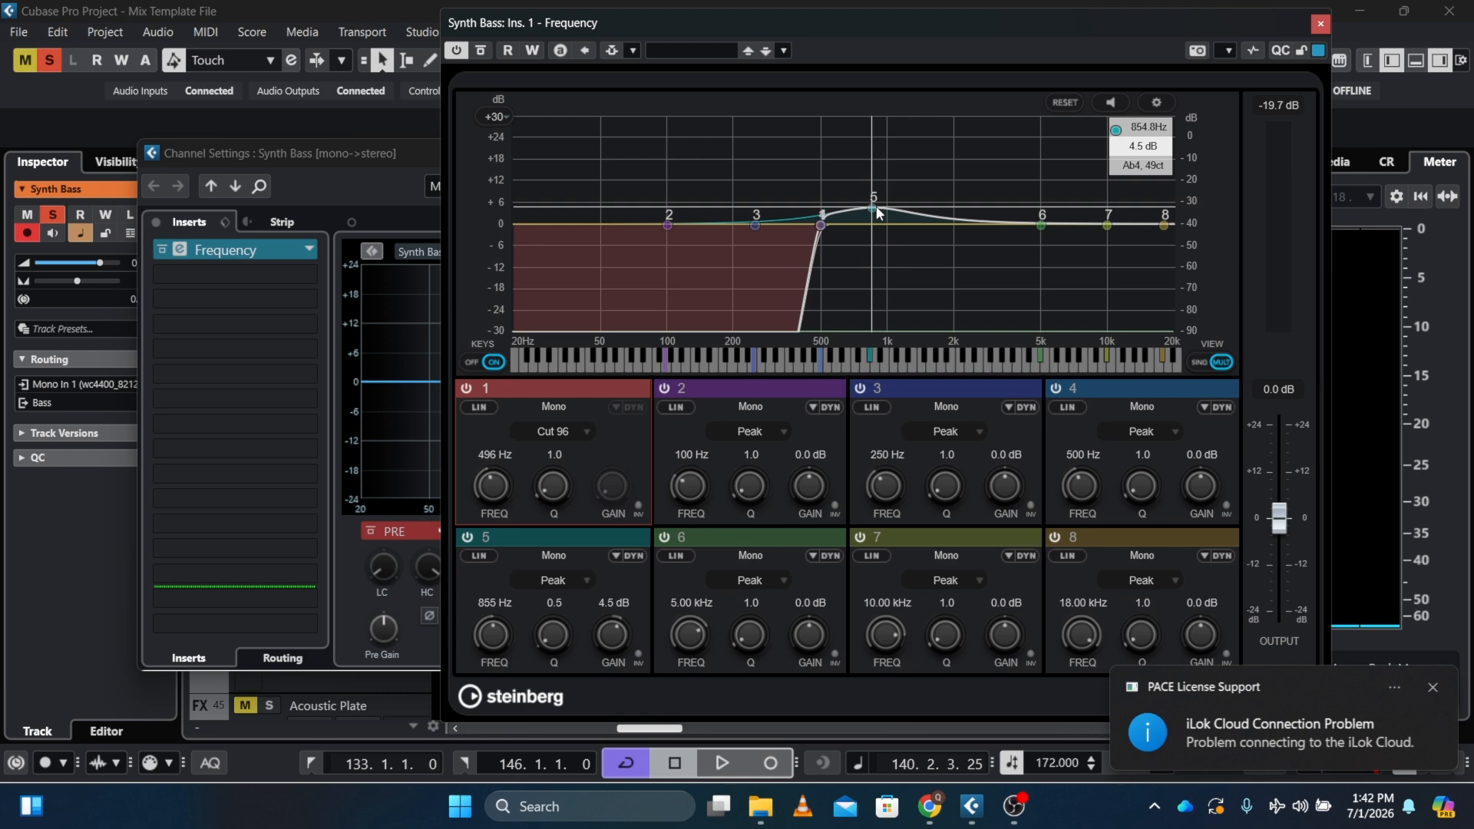
Step: Mute the Bass Guitar track, play the Synth Bass on its own and close its EQ editor
{"action": "left_click", "coordinate": [102, 556]}
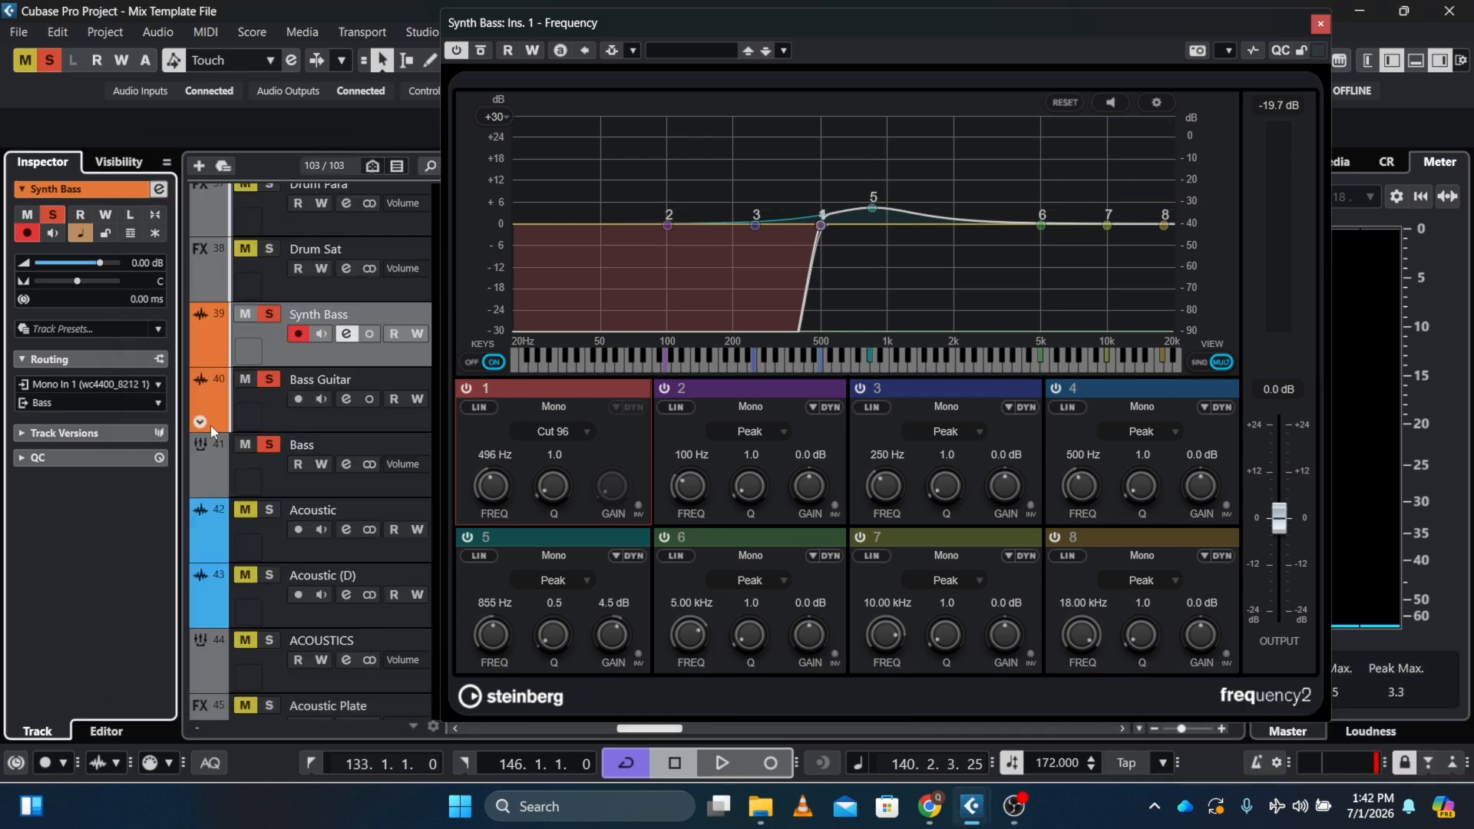
{"action": "left_click", "coordinate": [246, 380]}
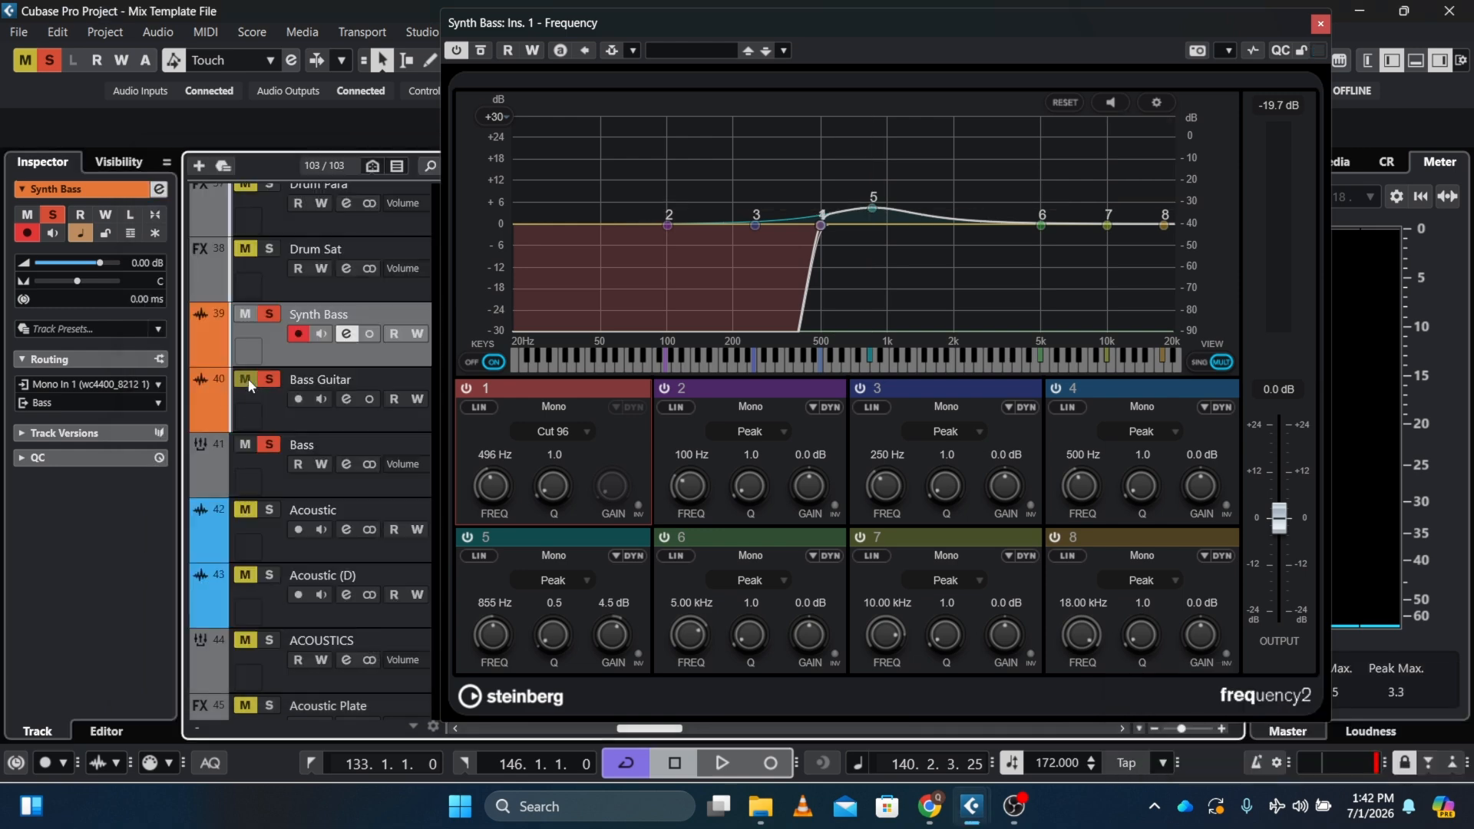
{"action": "left_click", "coordinate": [261, 467]}
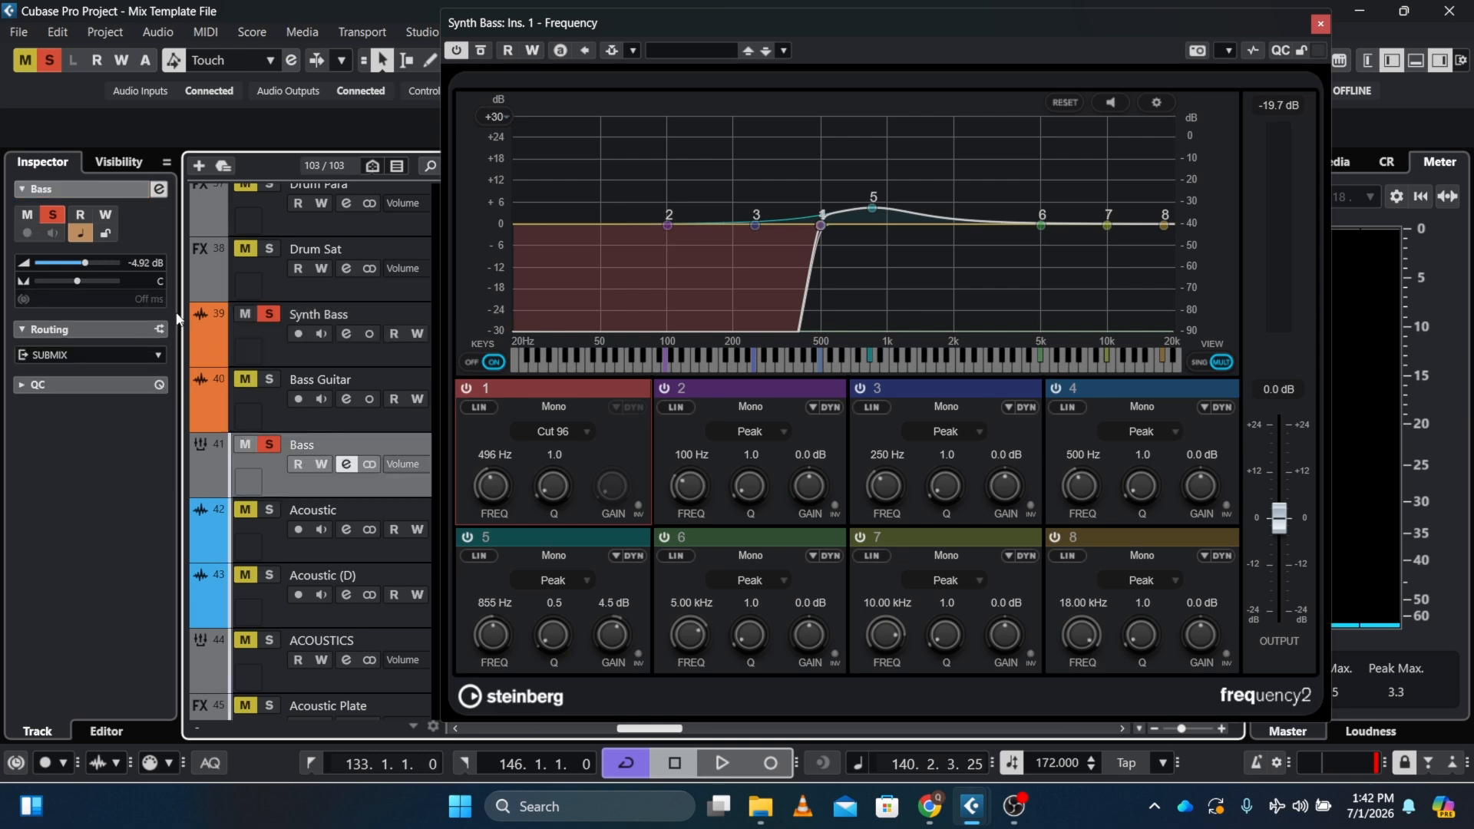
{"action": "left_click", "coordinate": [157, 194]}
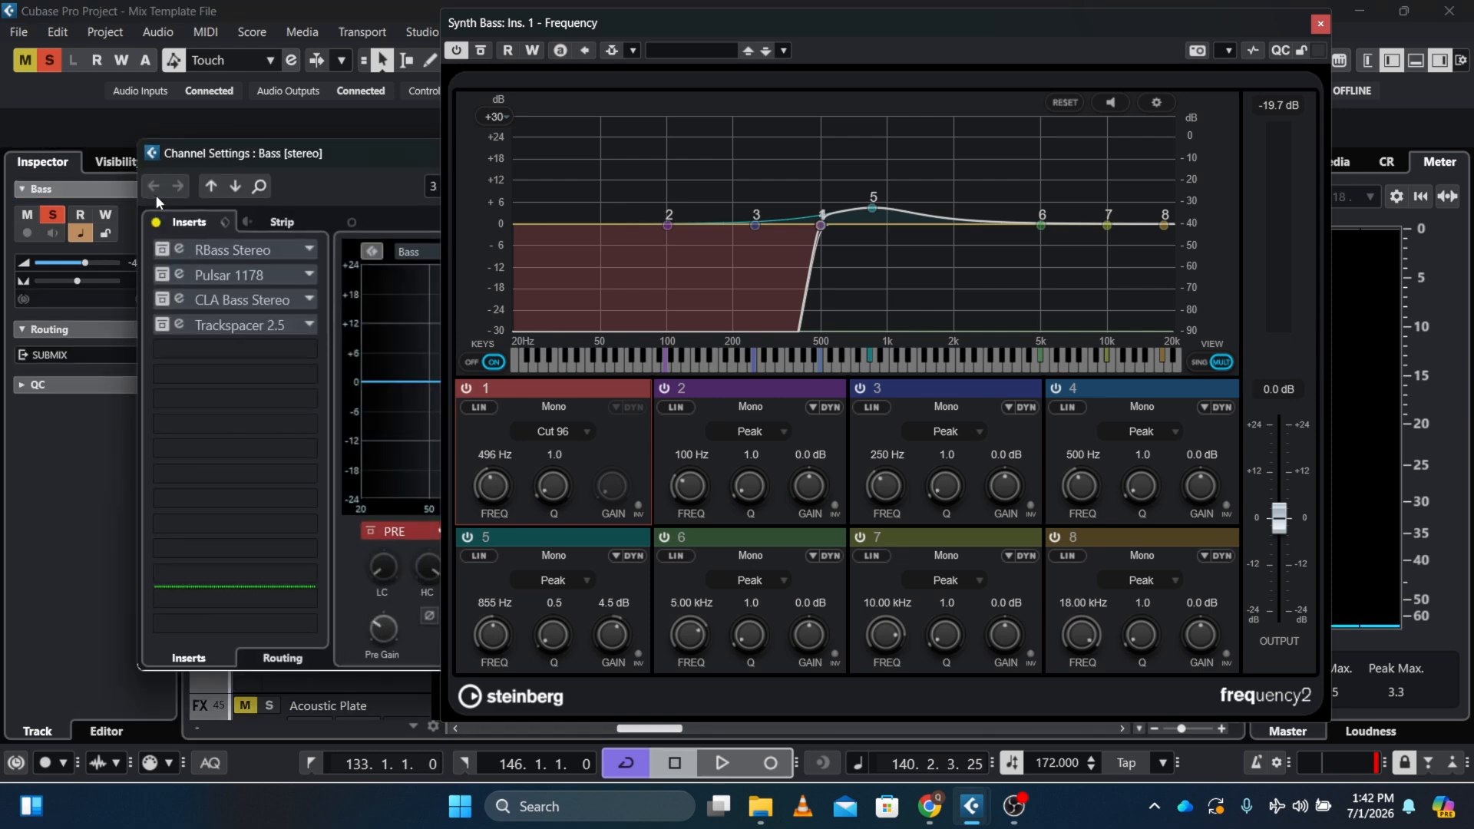
{"action": "left_click", "coordinate": [81, 413]}
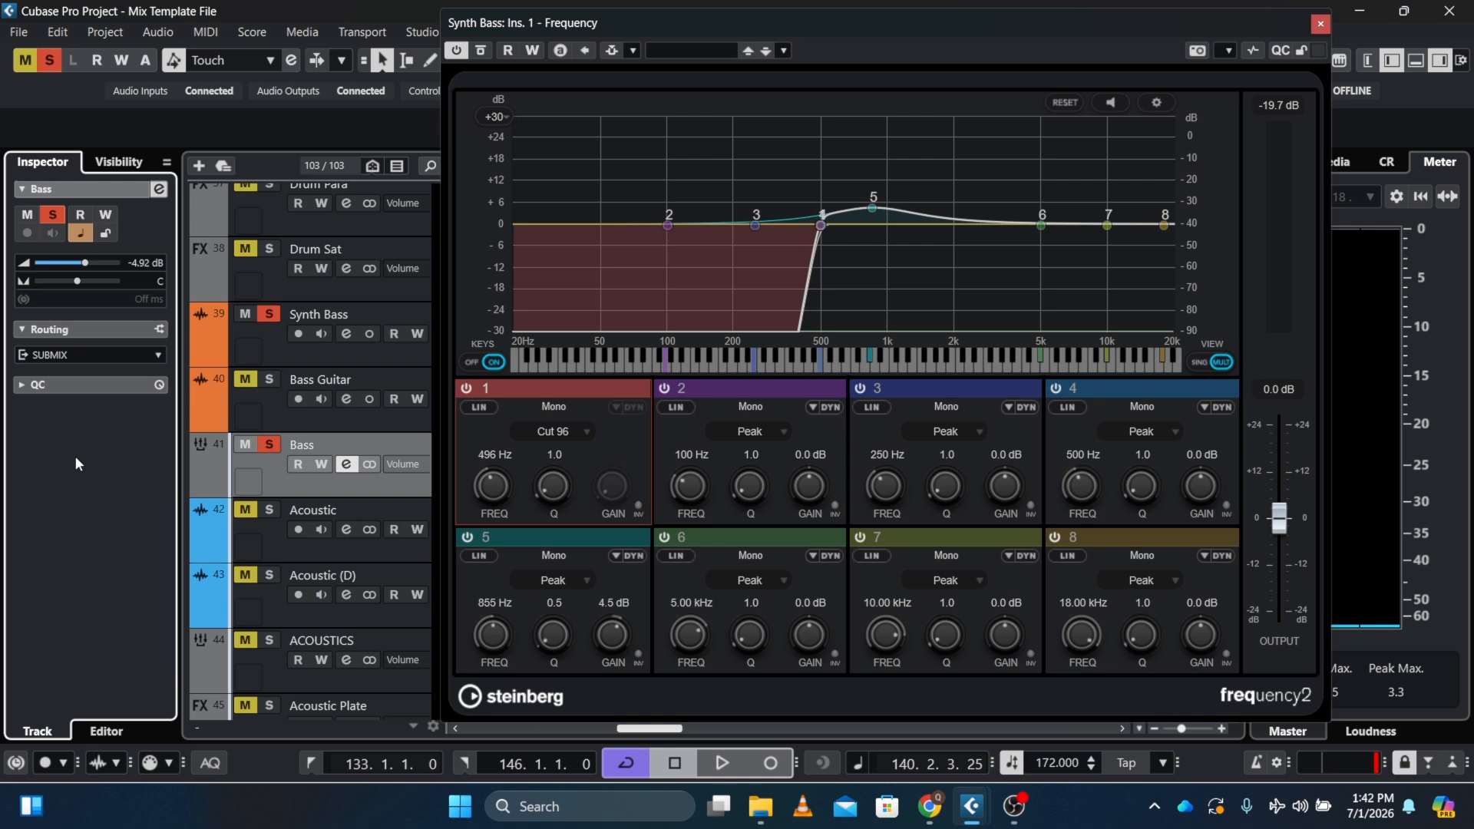
{"action": "left_click", "coordinate": [281, 418]}
{"action": "key", "text": "space"}
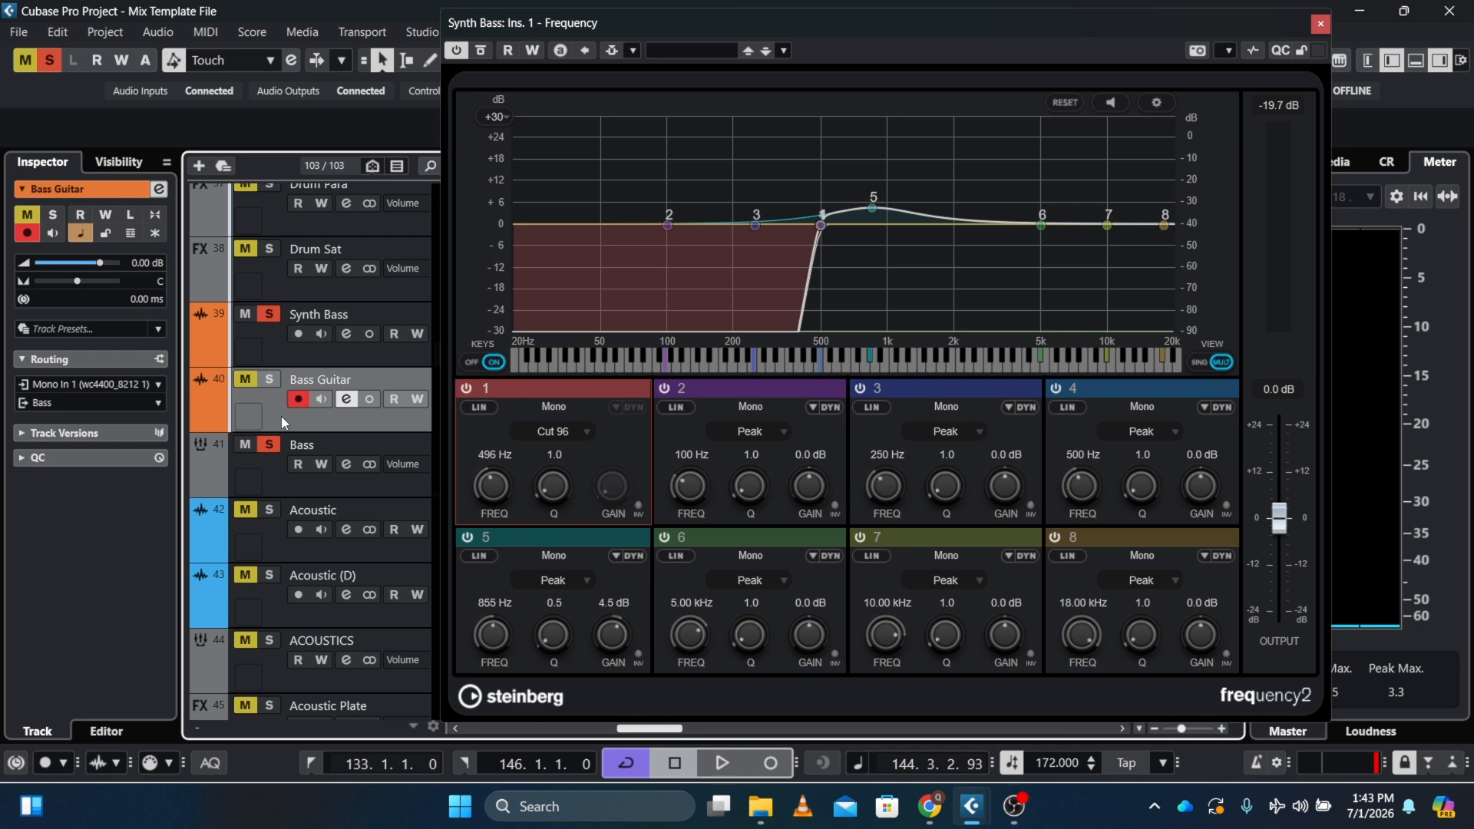
{"action": "left_click", "coordinate": [1320, 24]}
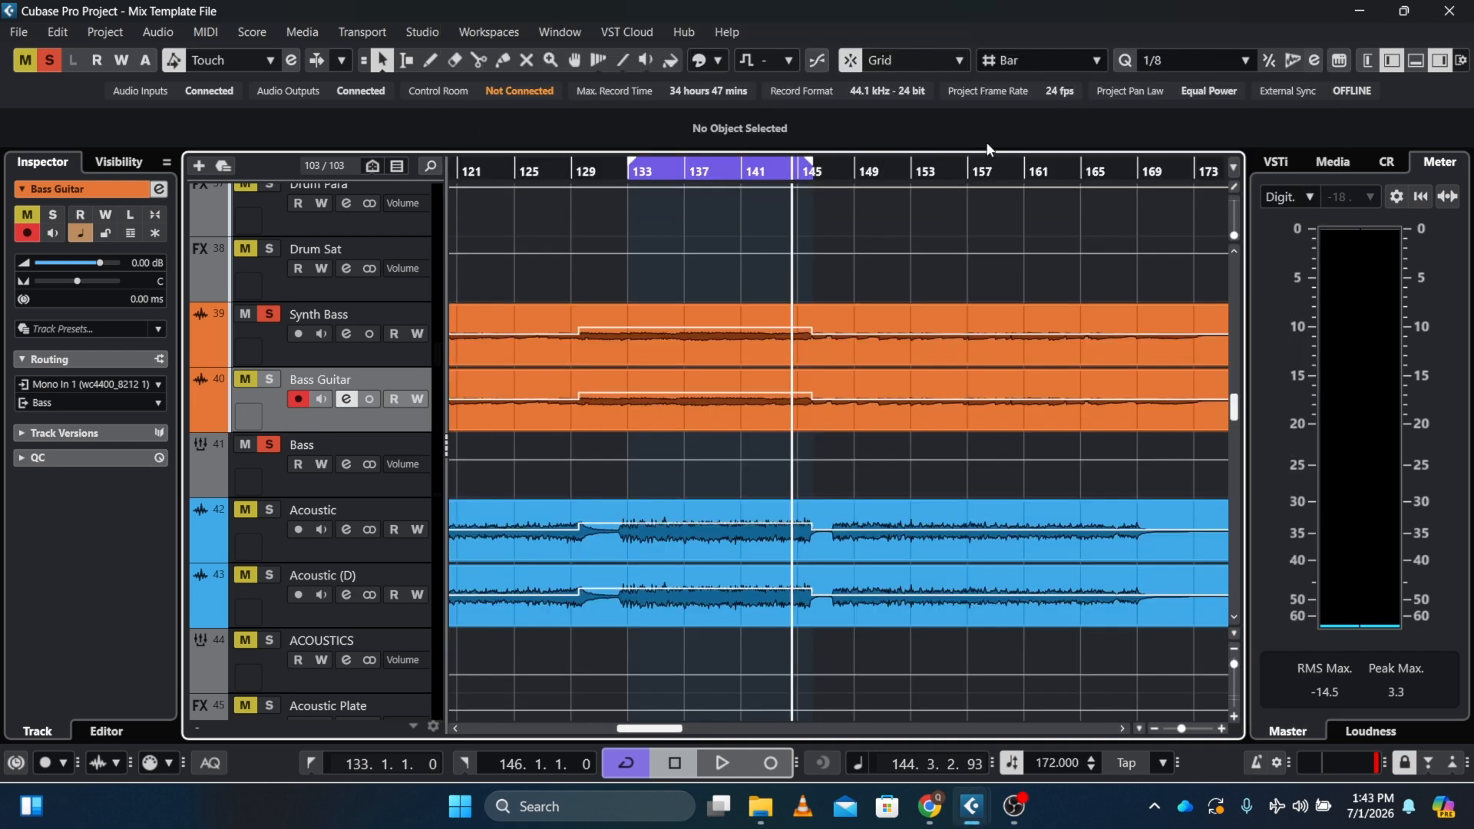
Step: Mute the Synth Bass track and solo the Bass Guitar track
{"action": "left_click", "coordinate": [247, 315]}
{"action": "left_click", "coordinate": [269, 315]}
{"action": "left_click", "coordinate": [270, 379]}
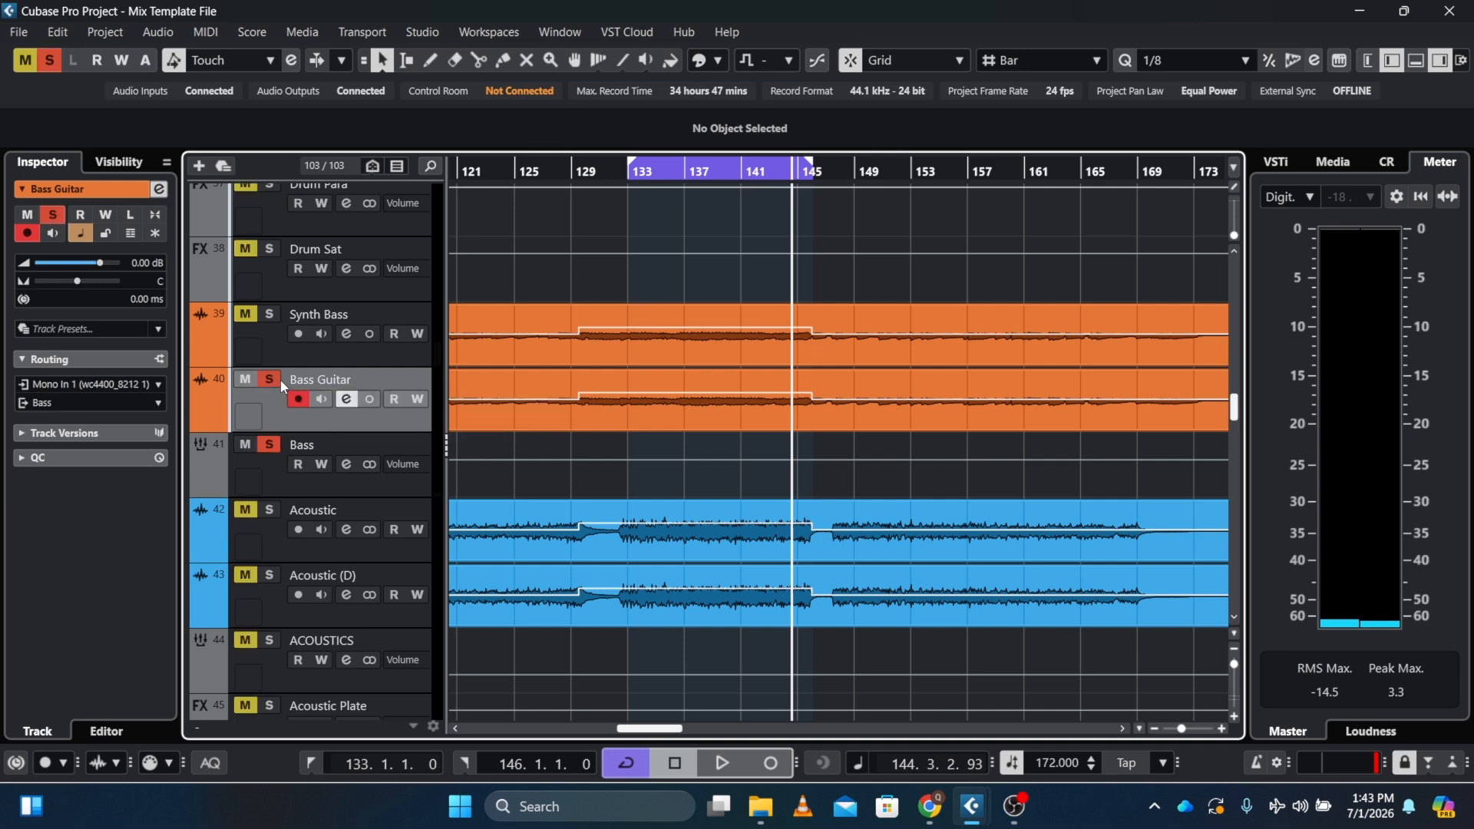
Step: Play the Bass Guitar with its Frequency EQ insert on view, and close its editor and channel settings
{"action": "left_click", "coordinate": [161, 192]}
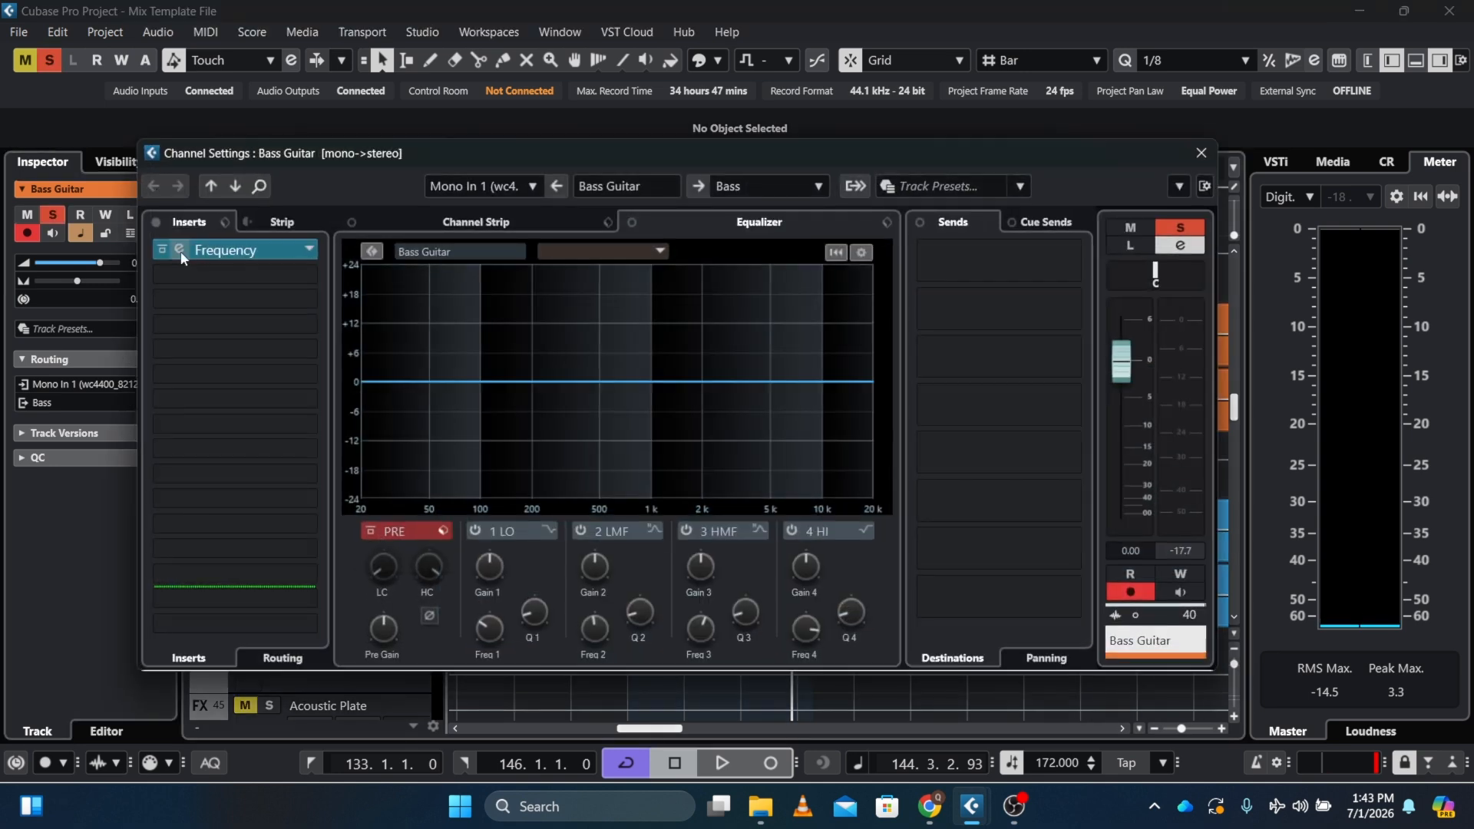
{"action": "left_click", "coordinate": [181, 253]}
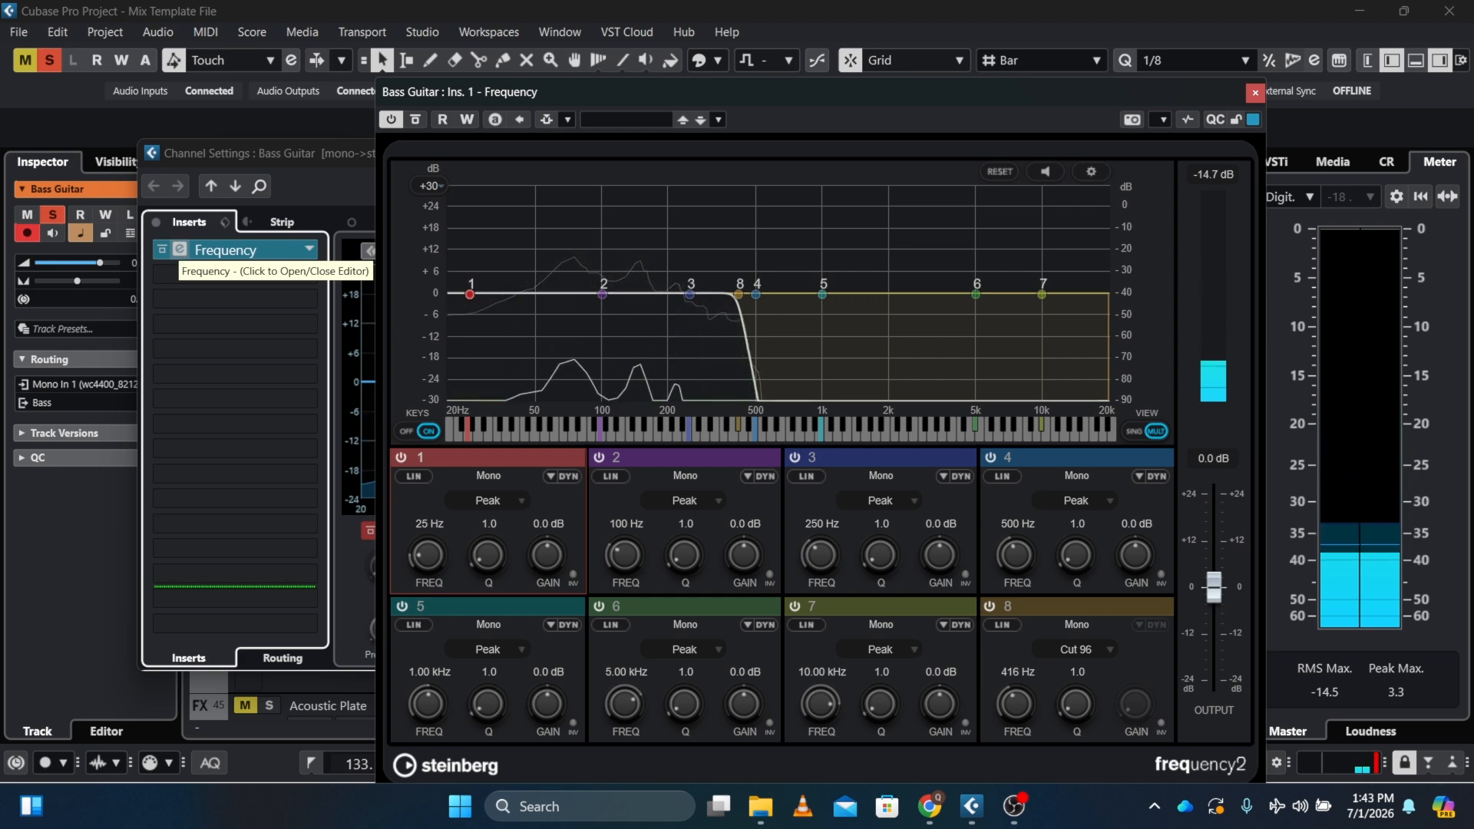
{"action": "left_click", "coordinate": [1256, 93]}
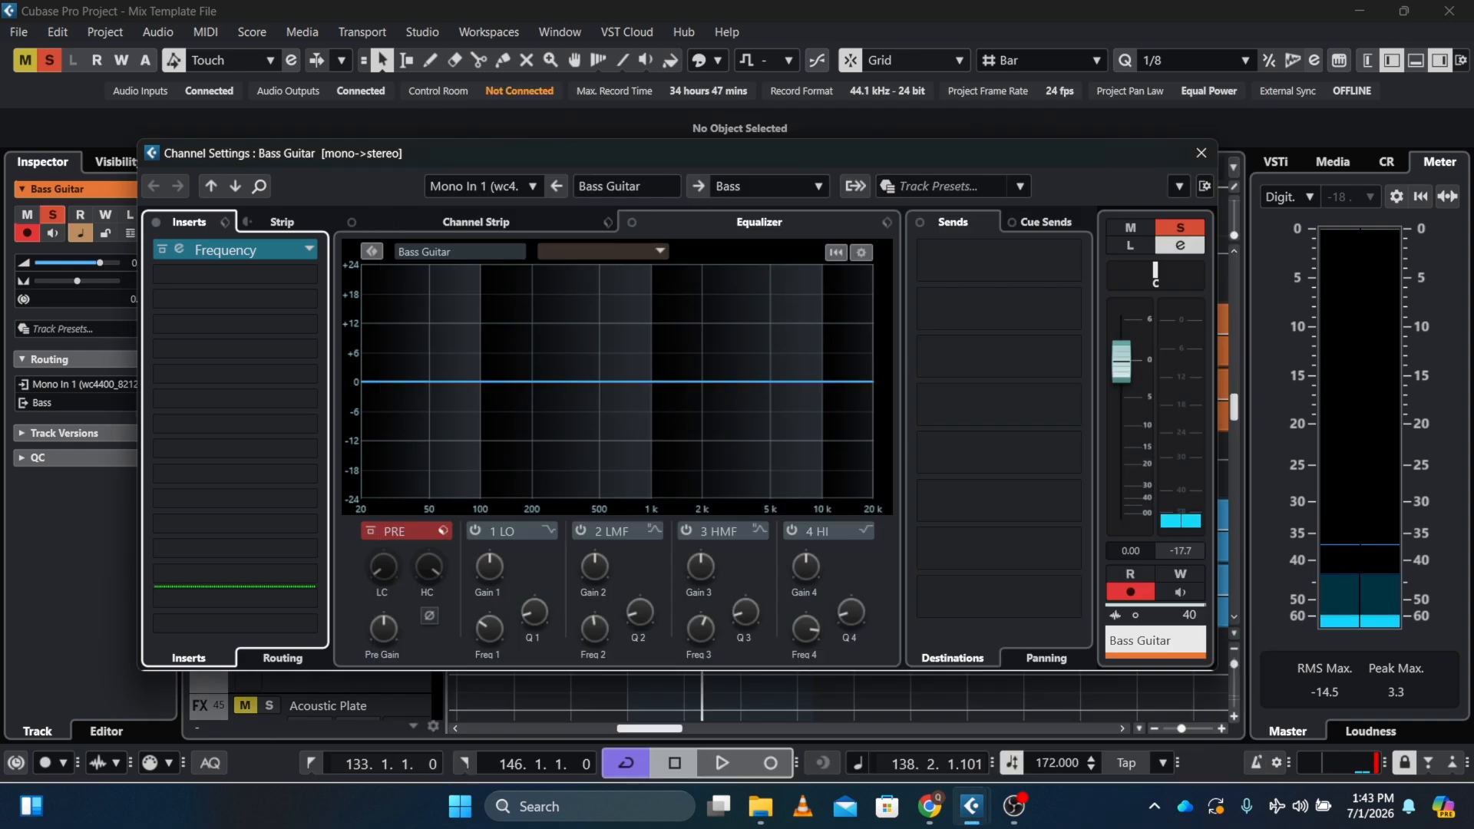
{"action": "left_click", "coordinate": [1200, 153]}
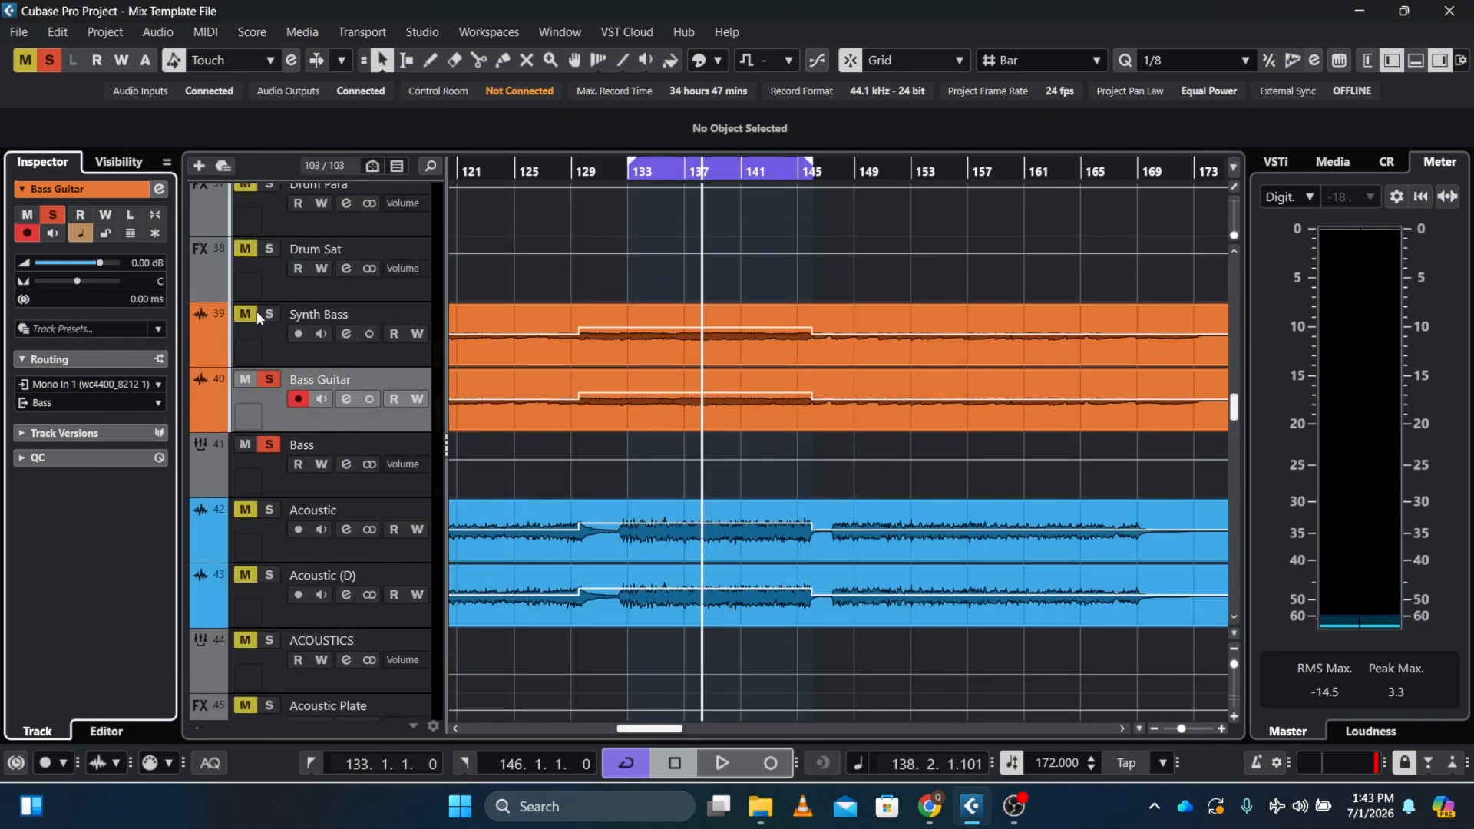
Step: Bring the Synth Bass track back into the solo and play both bass tracks together
{"action": "left_click", "coordinate": [265, 339]}
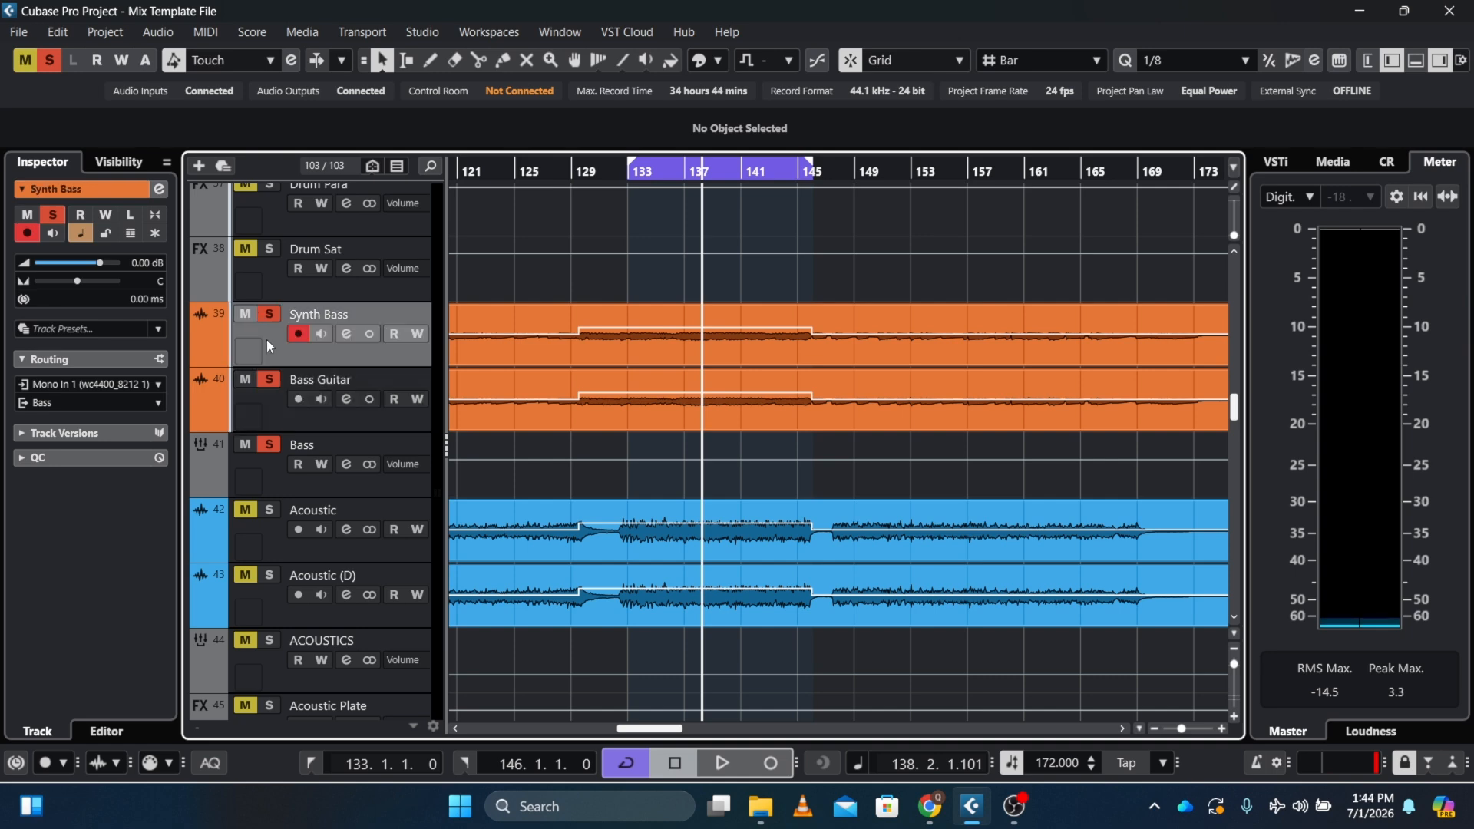
{"action": "left_click", "coordinate": [271, 400]}
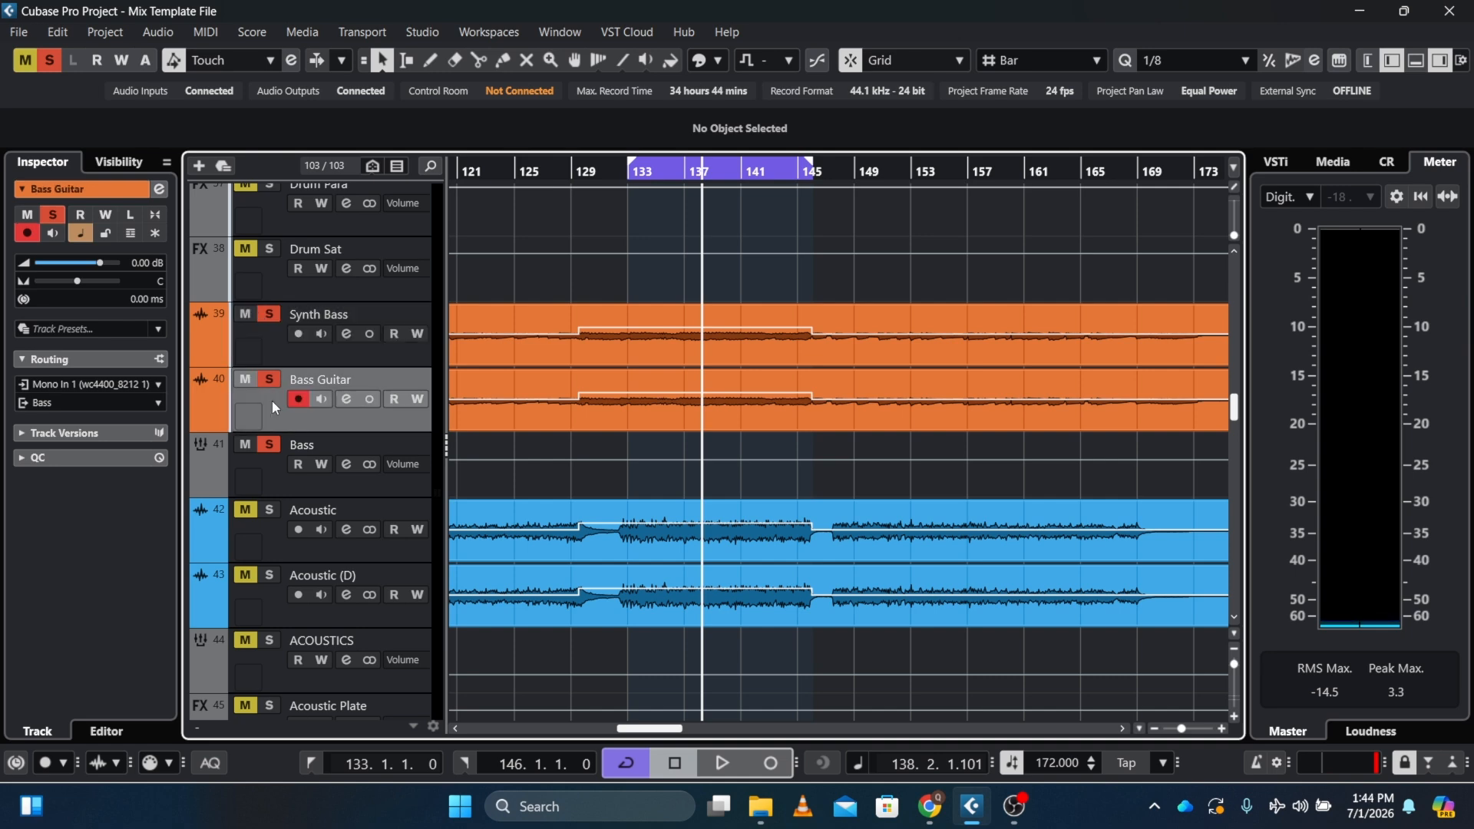
{"action": "key", "text": "space"}
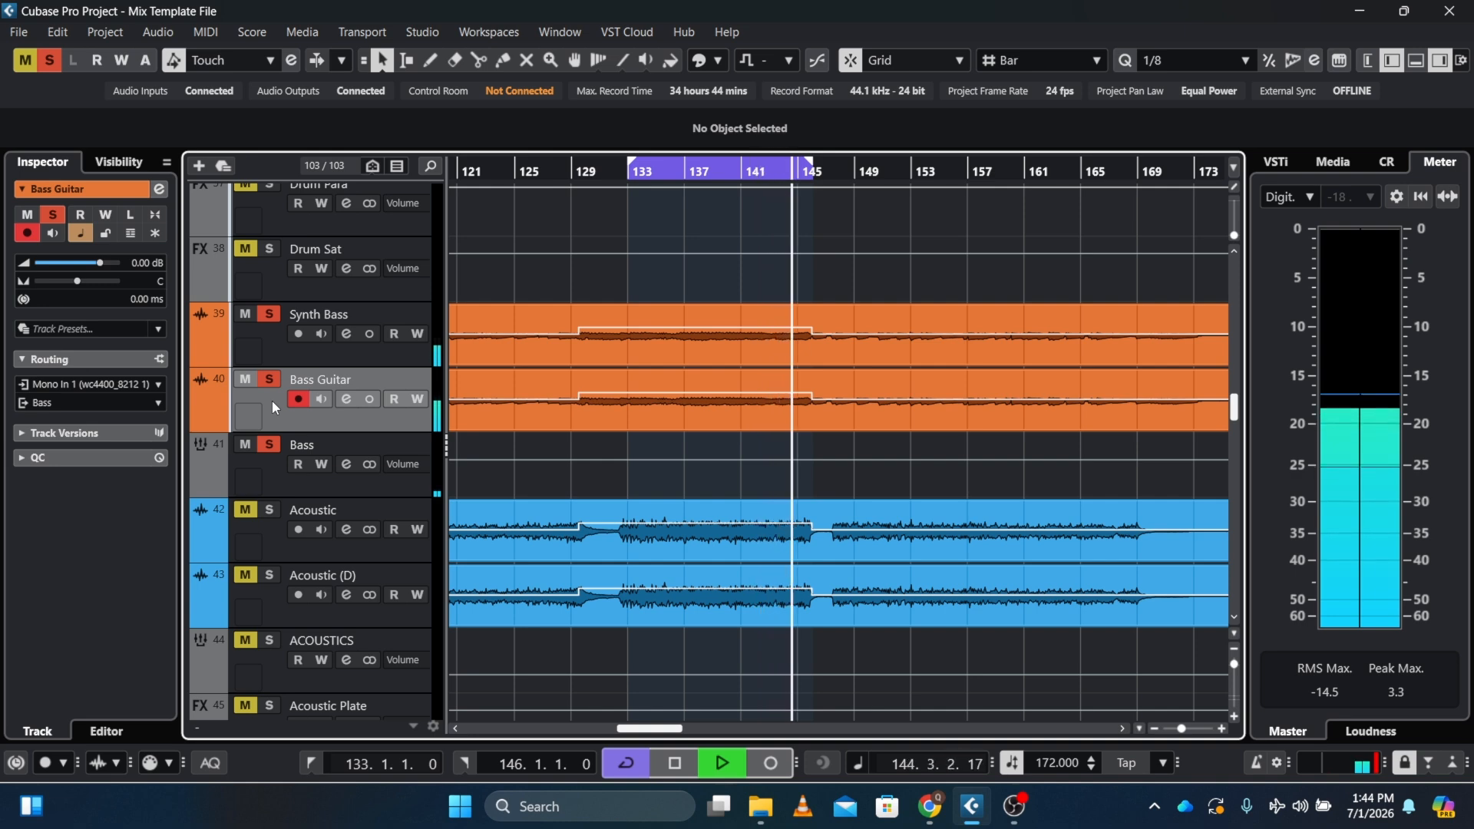
{"action": "key", "text": "space"}
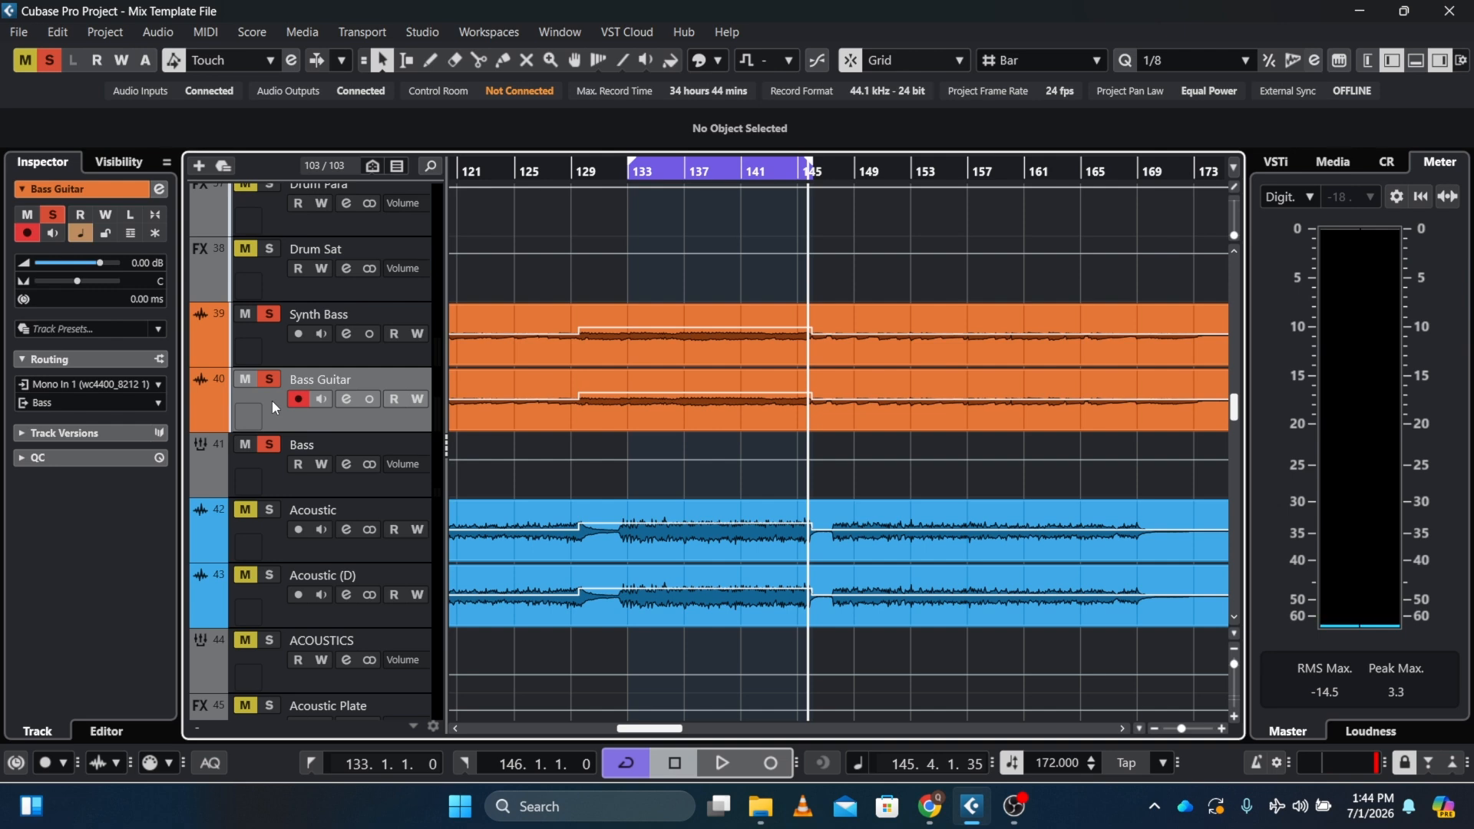
Step: Bypass the Bass Guitar's inserts and play it with the Synth Bass temporarily muted
{"action": "left_click", "coordinate": [160, 190]}
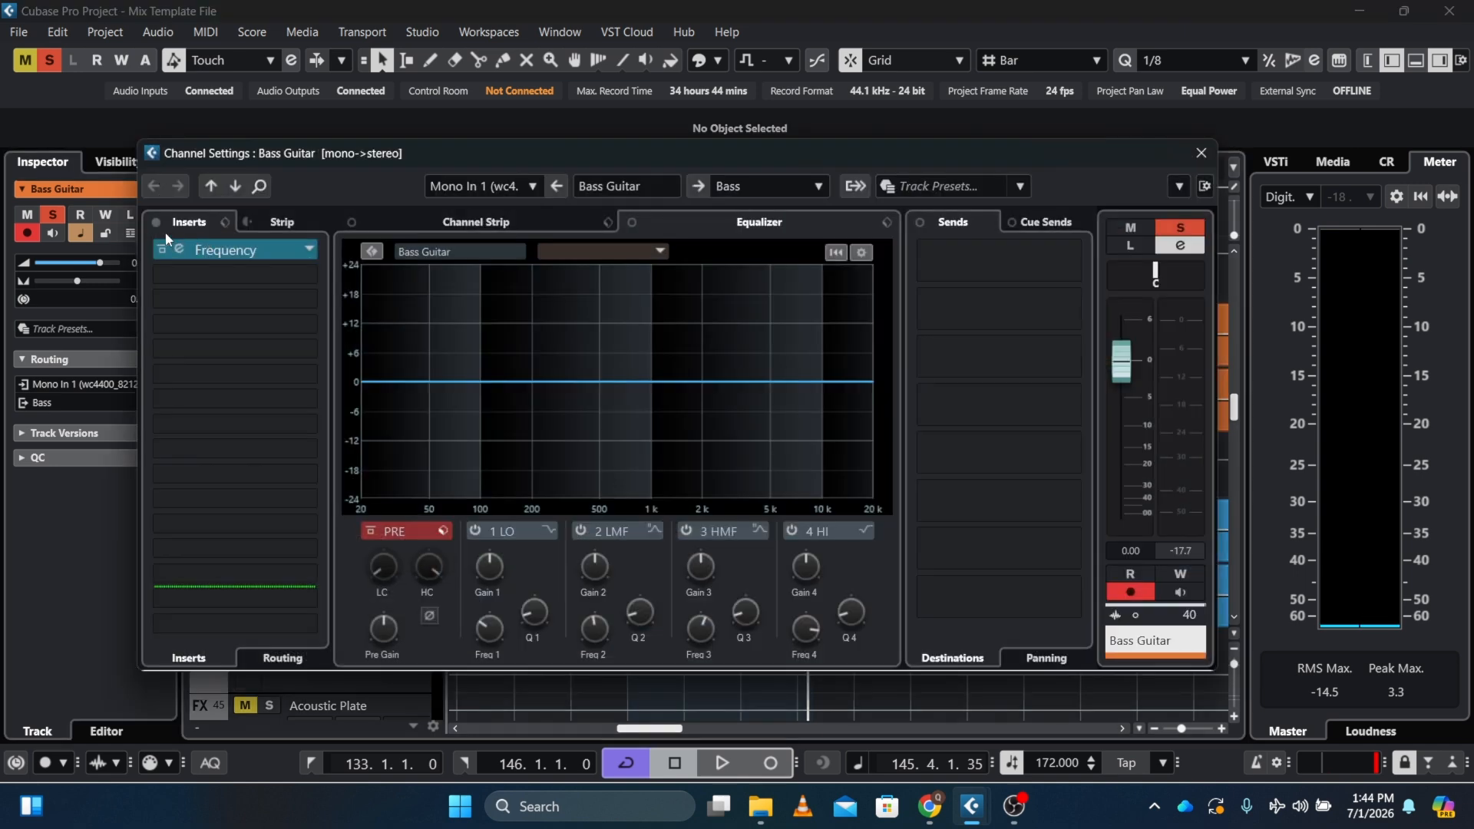
{"action": "left_click", "coordinate": [156, 222]}
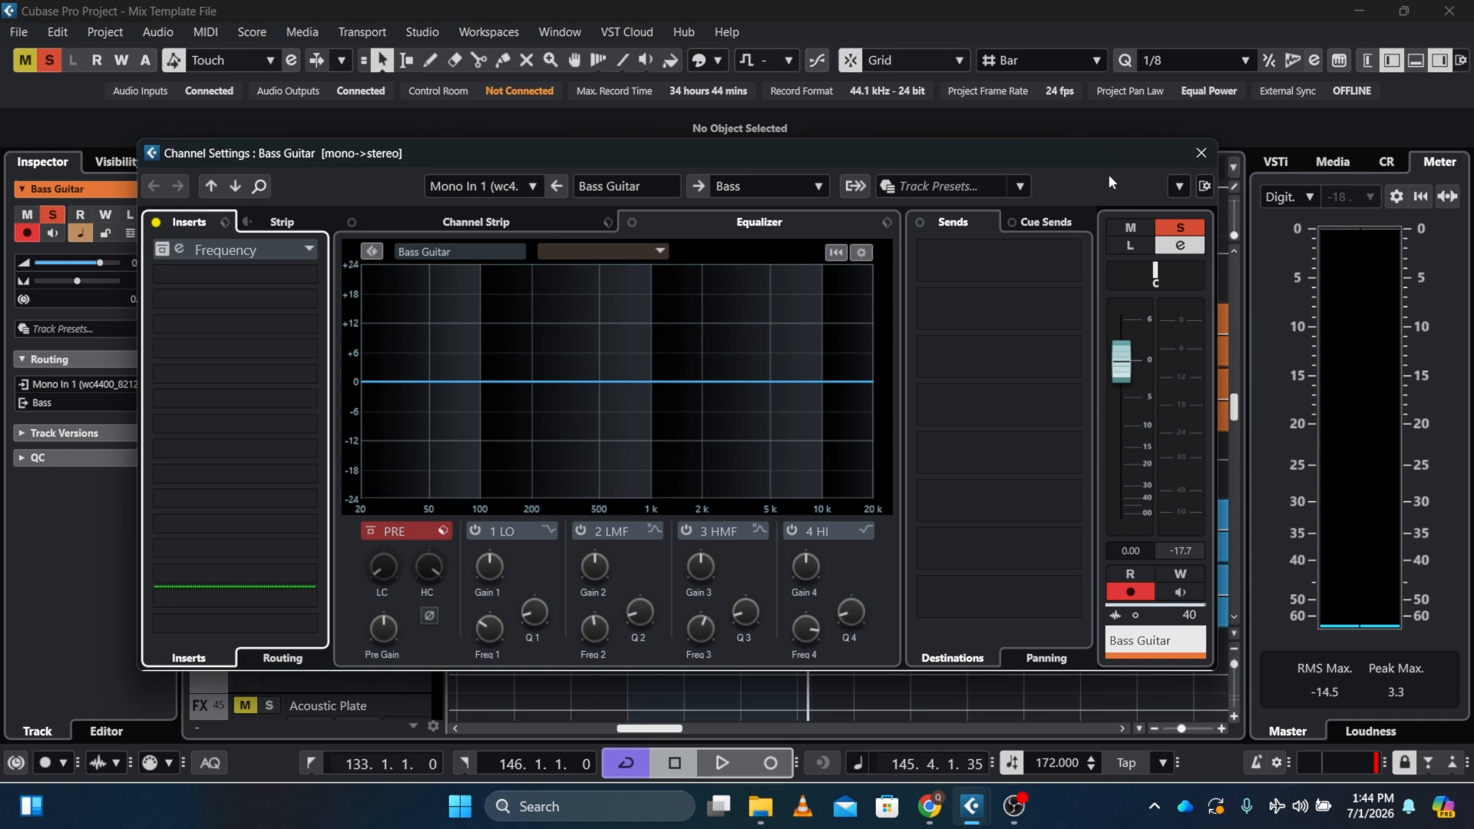
{"action": "left_click", "coordinate": [1200, 154]}
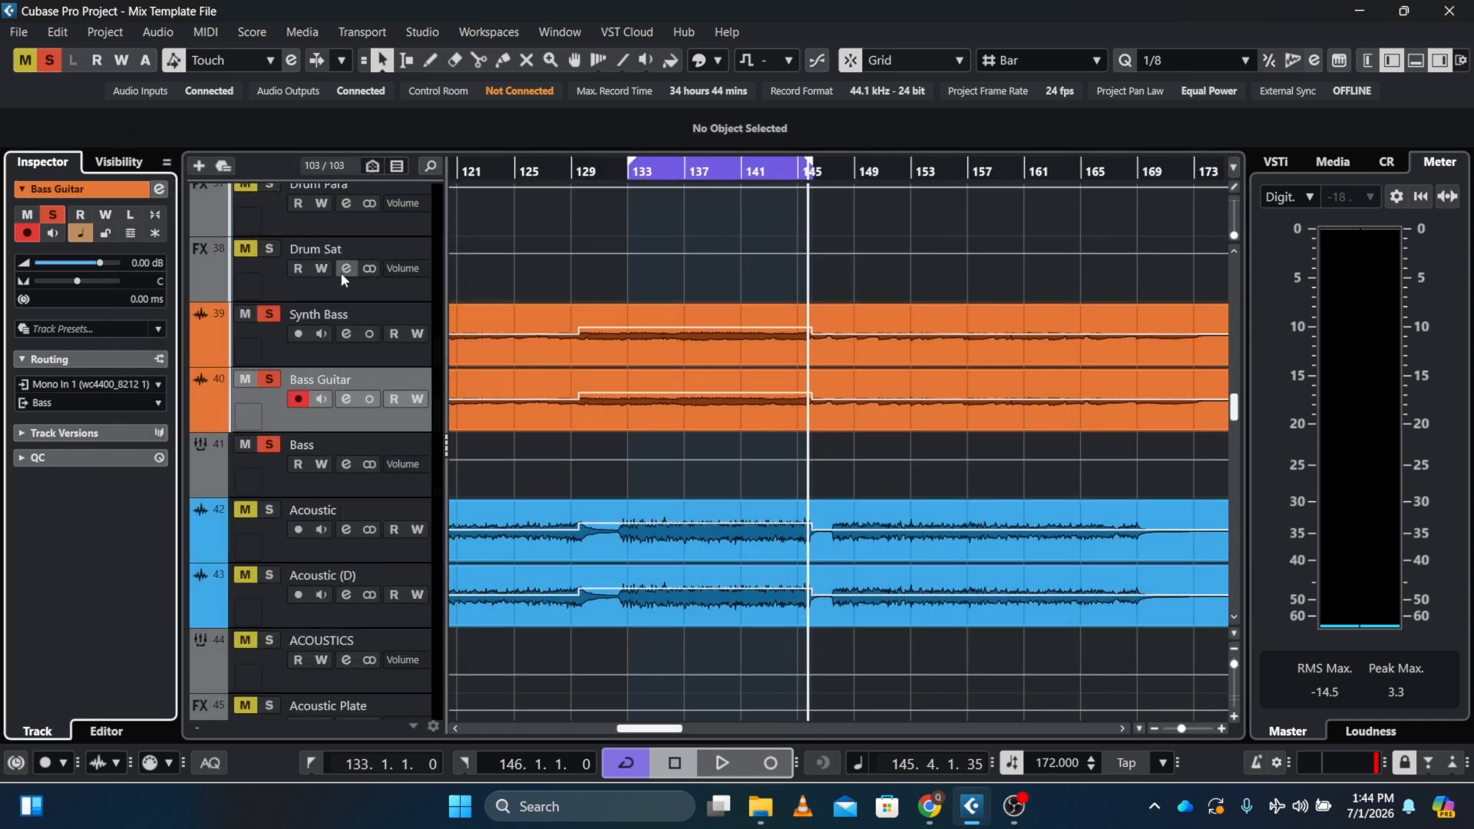
{"action": "left_click", "coordinate": [246, 315]}
{"action": "key", "text": "space"}
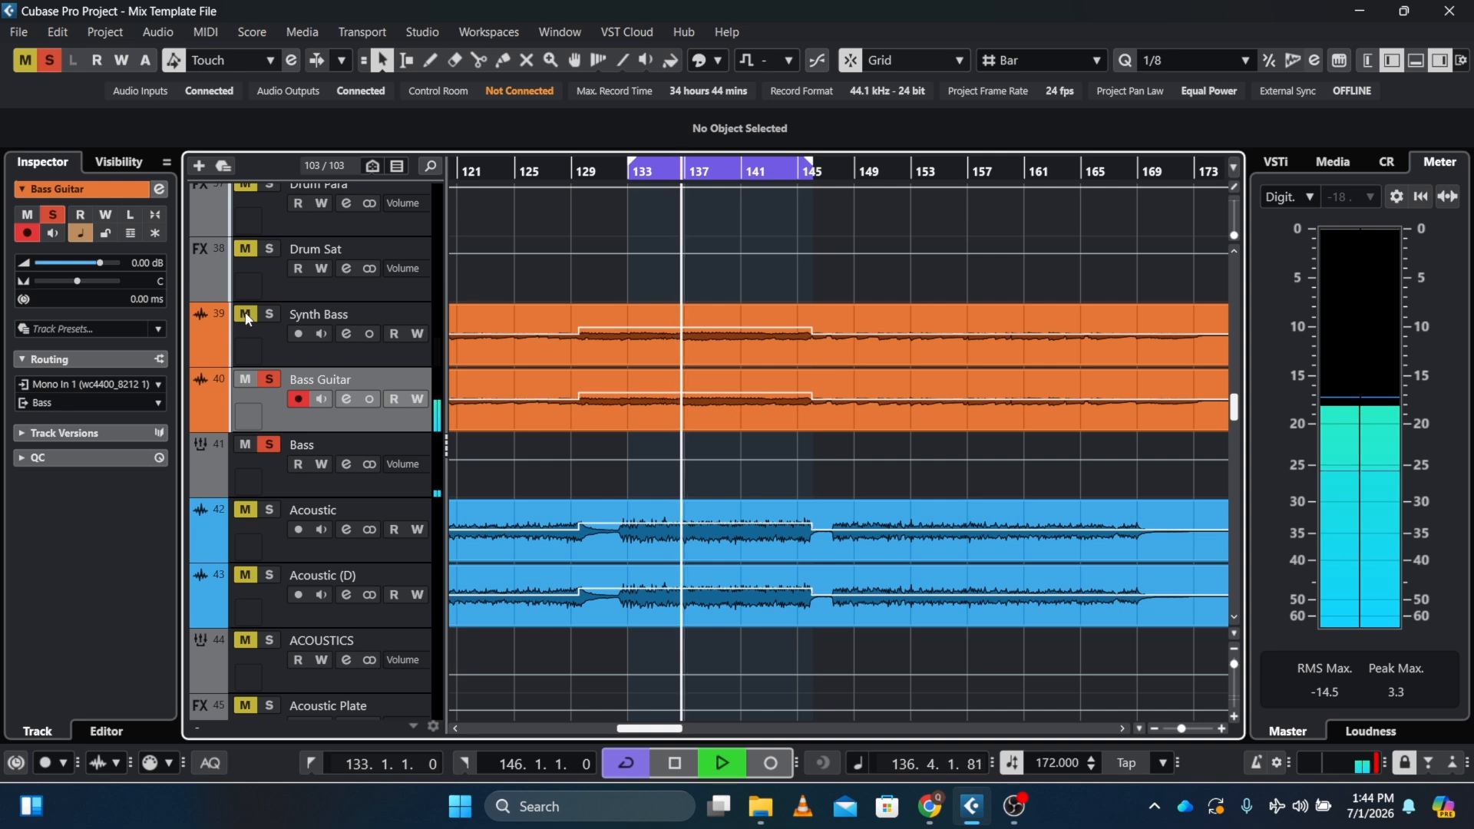
{"action": "left_click", "coordinate": [247, 315]}
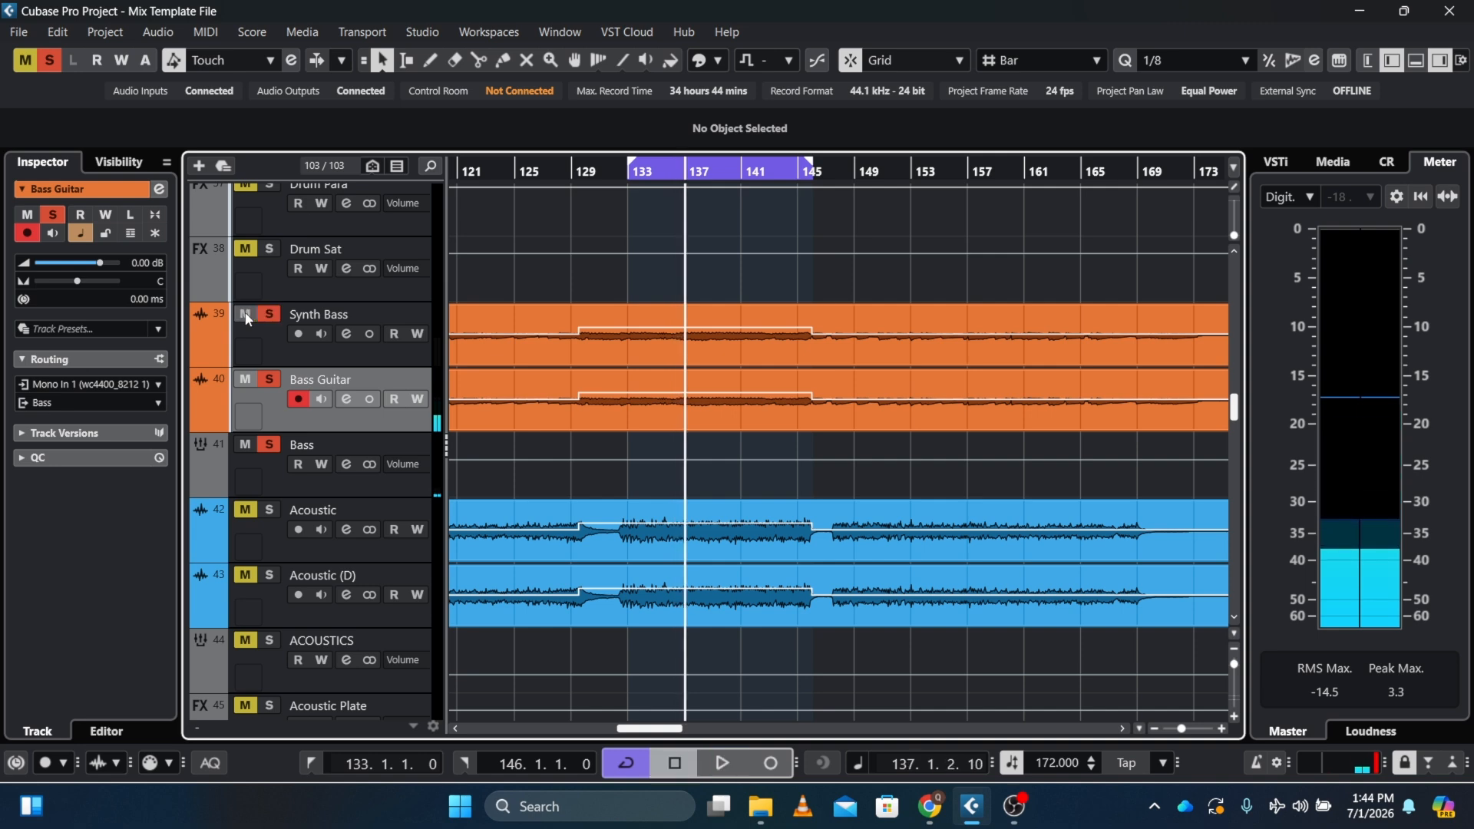
Step: Re-enable the inserts on the Bass Guitar track
{"action": "left_click", "coordinate": [159, 189]}
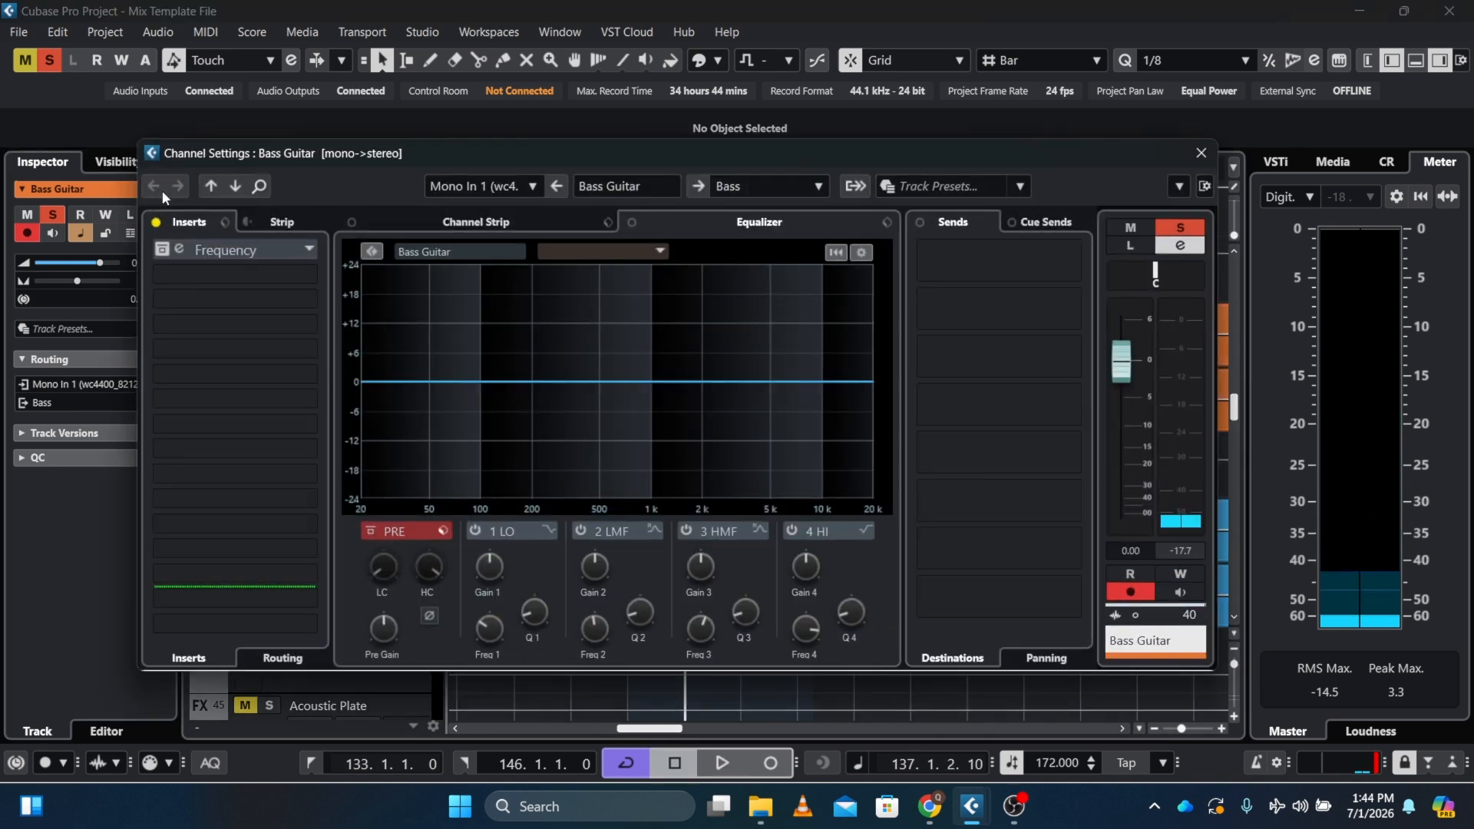
{"action": "left_click", "coordinate": [173, 247]}
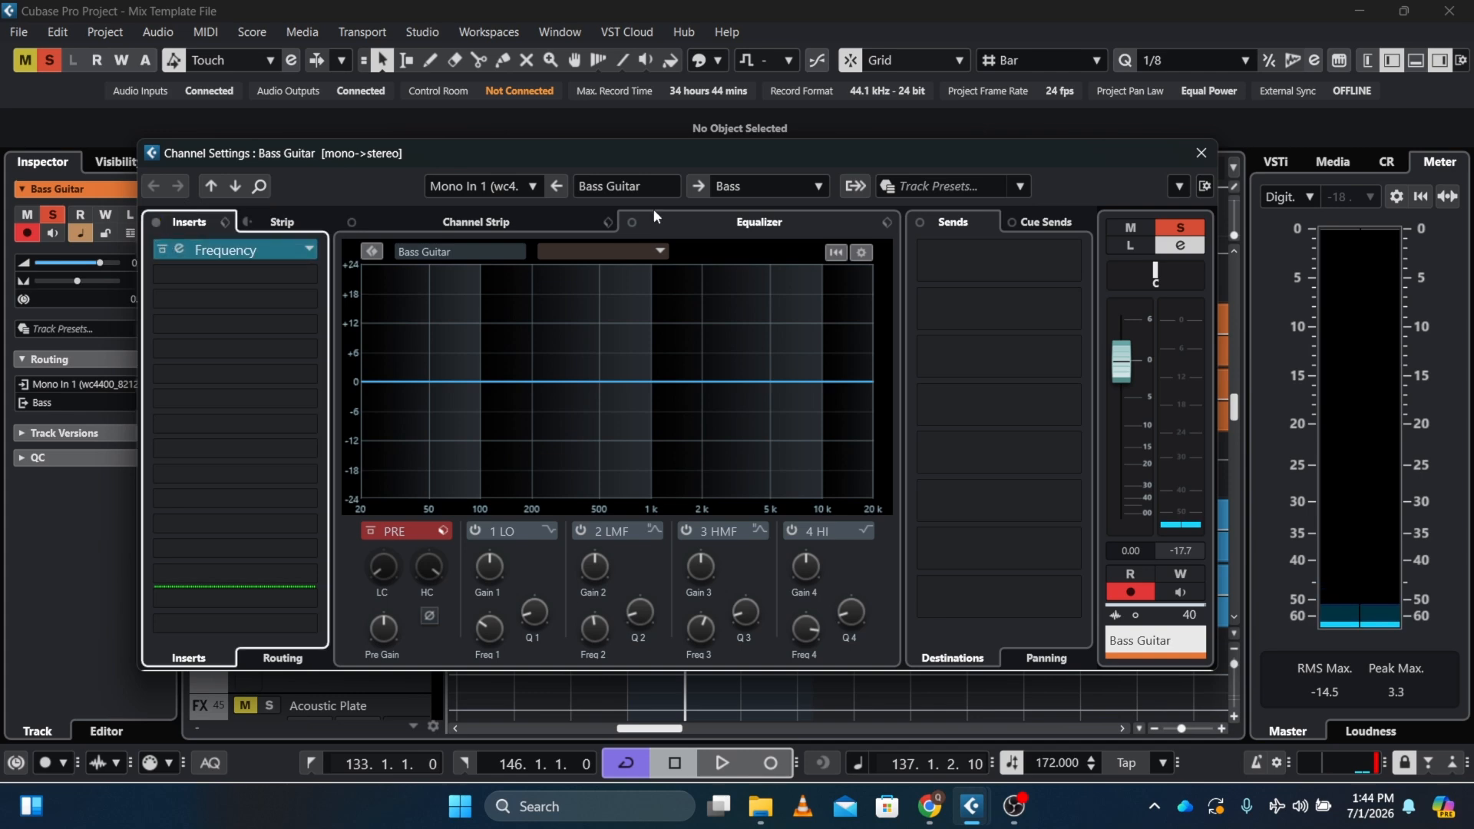
{"action": "left_click", "coordinate": [1202, 152]}
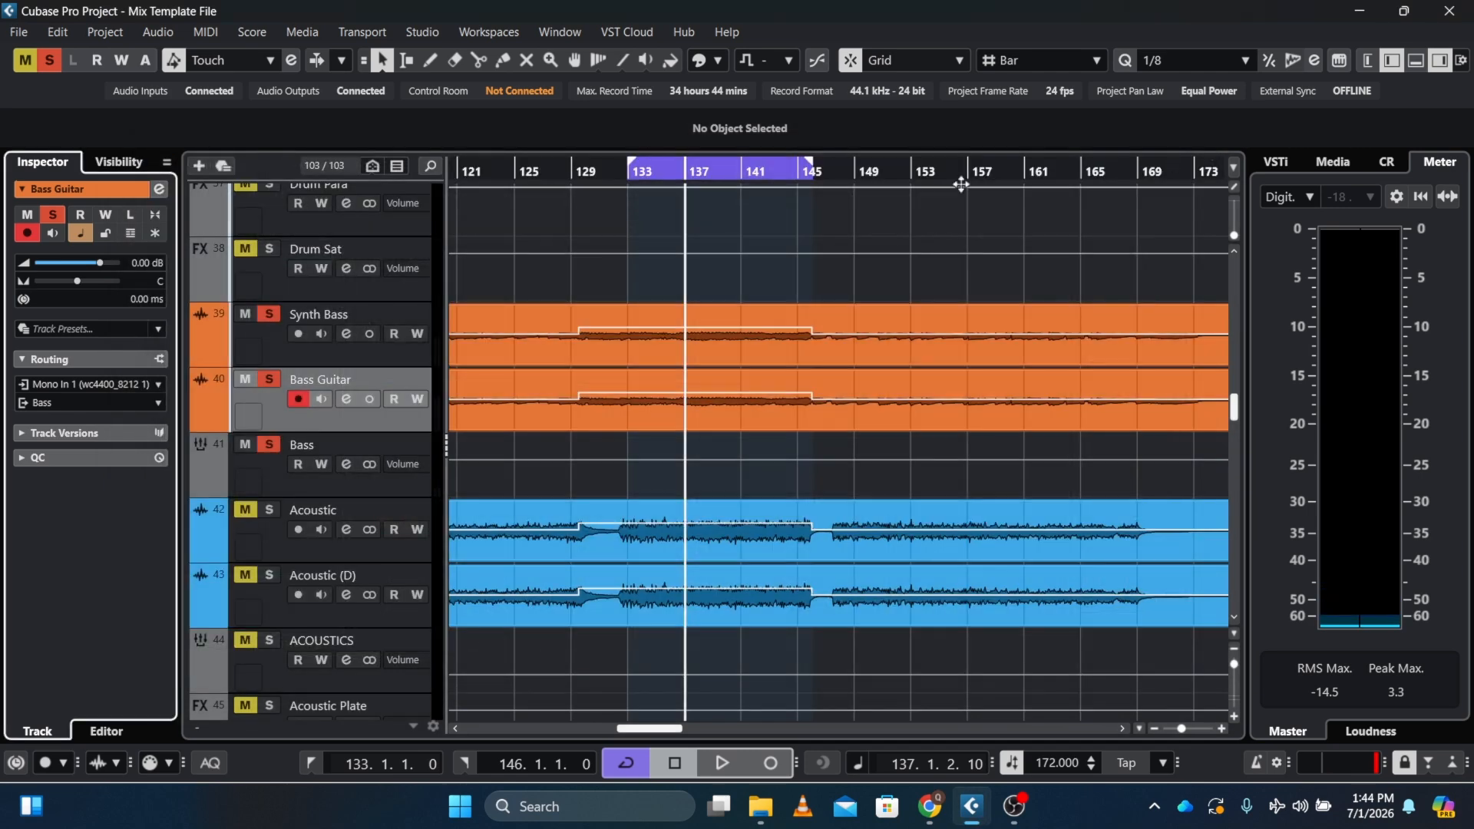
{"action": "key", "text": "space"}
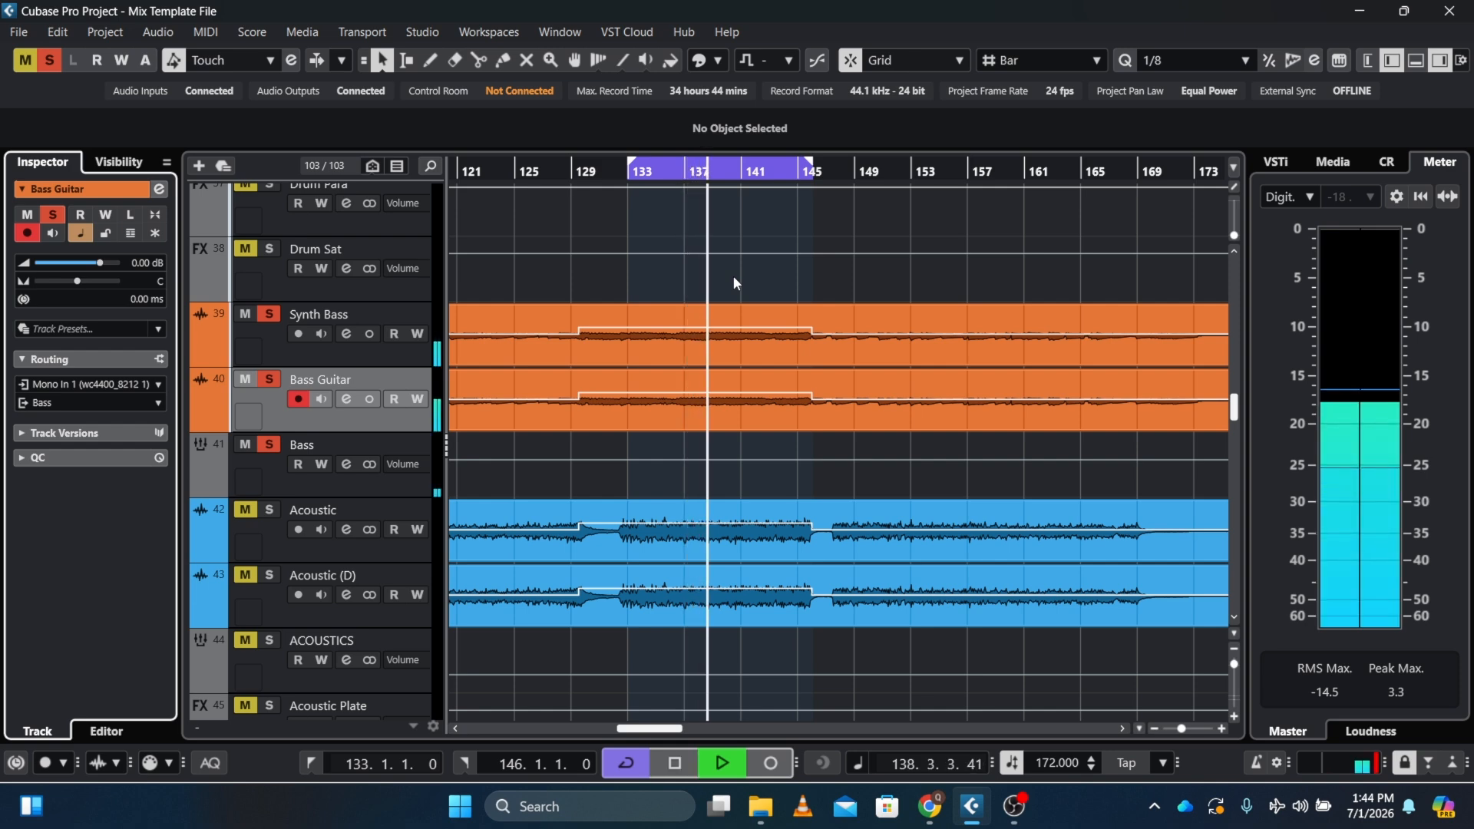
{"action": "key", "text": "space"}
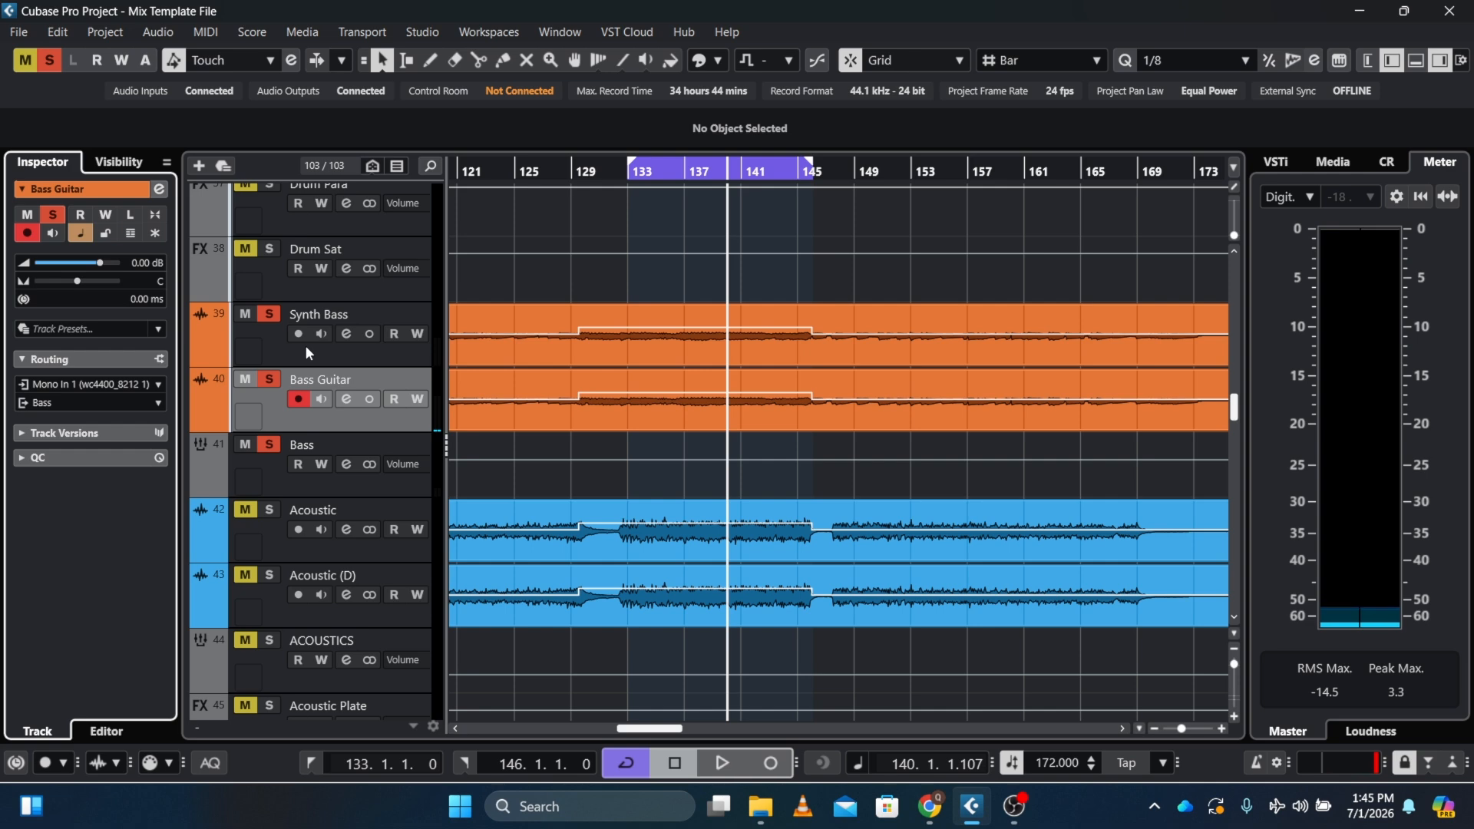
Step: Activate only the RBass Stereo insert on the Bass group and open its editor in clear view
{"action": "left_click", "coordinate": [282, 483]}
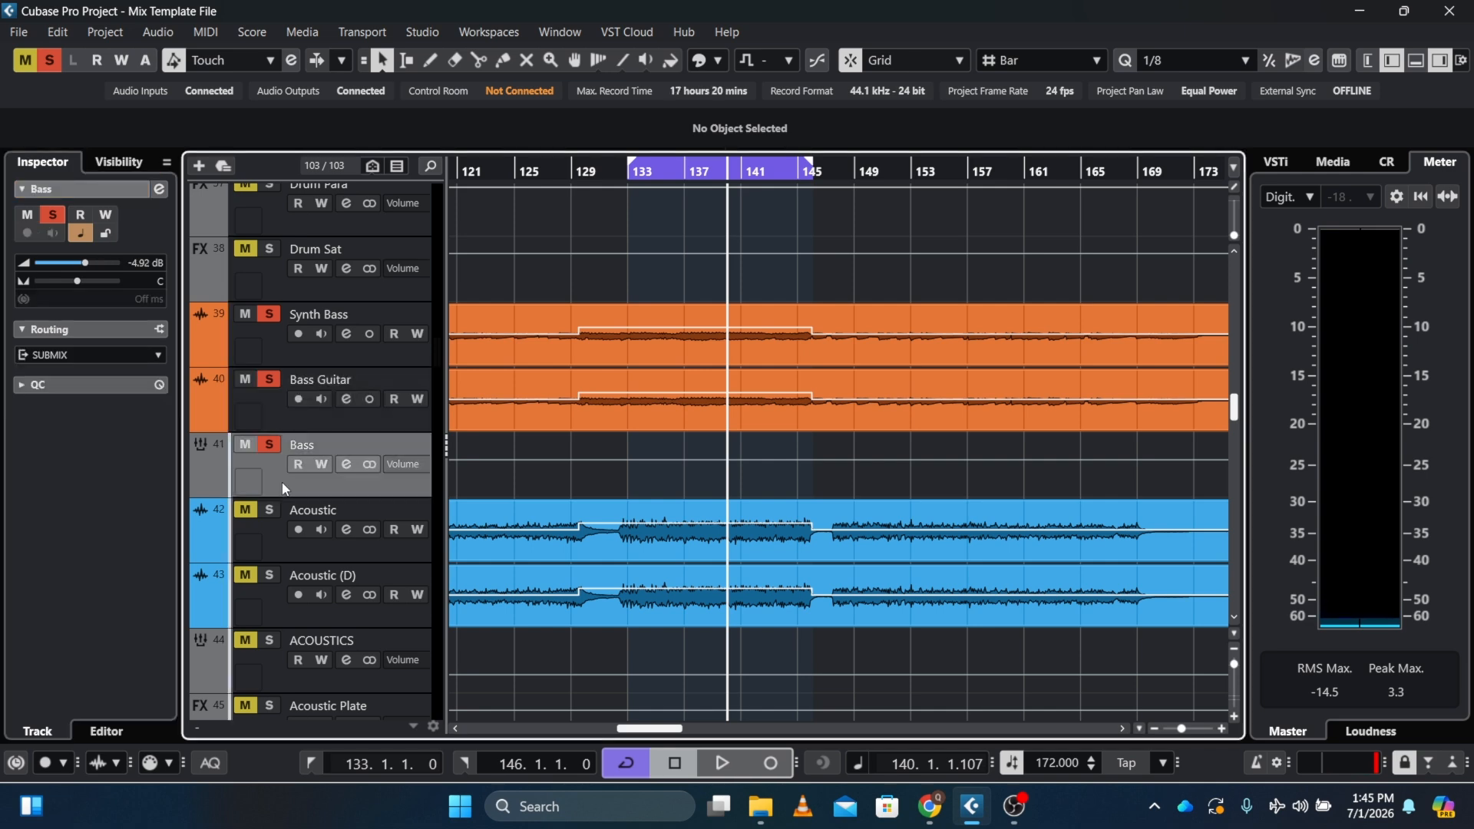
{"action": "left_click", "coordinate": [159, 190]}
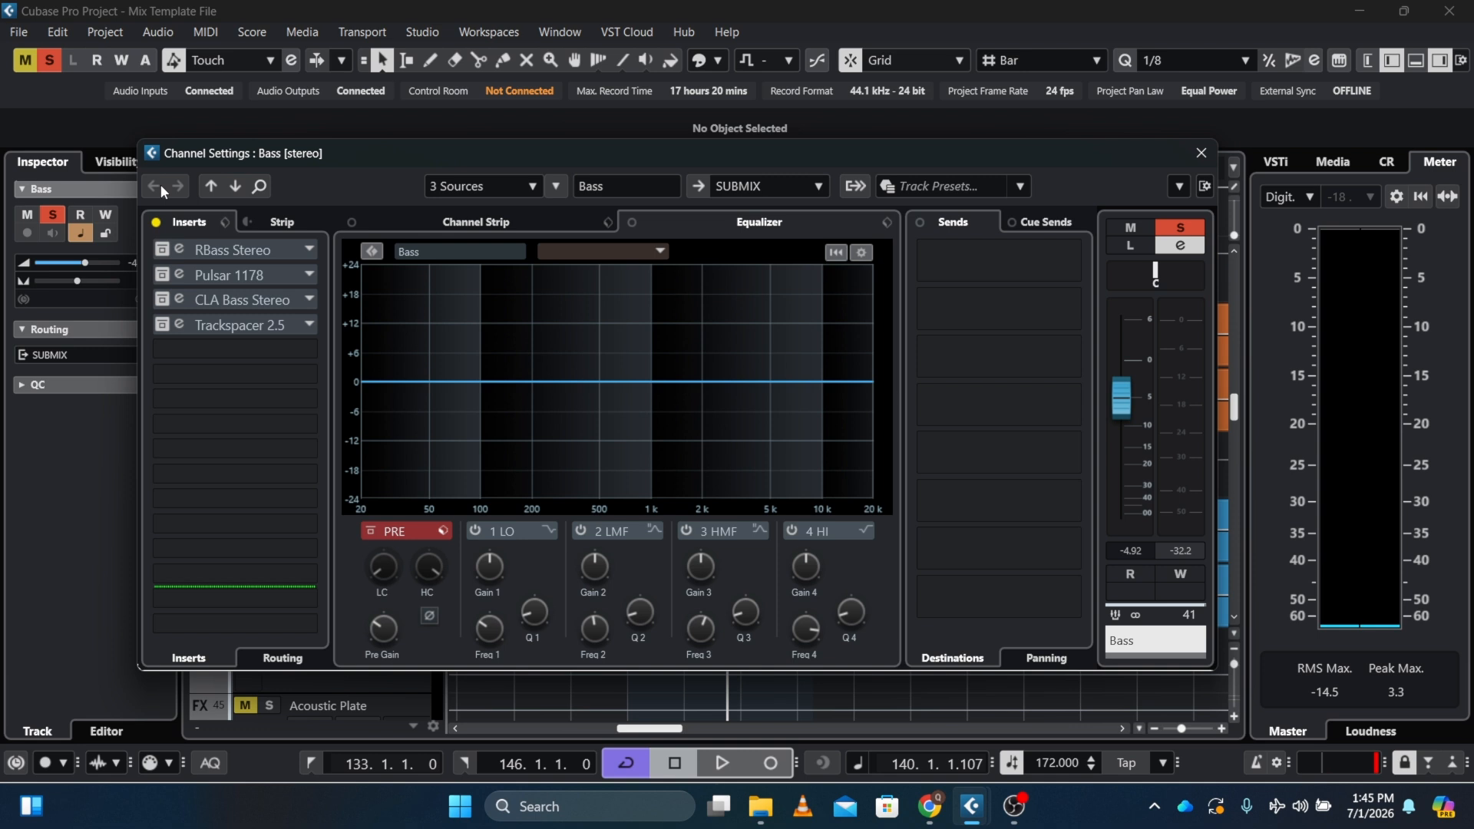
{"action": "left_click", "coordinate": [162, 256]}
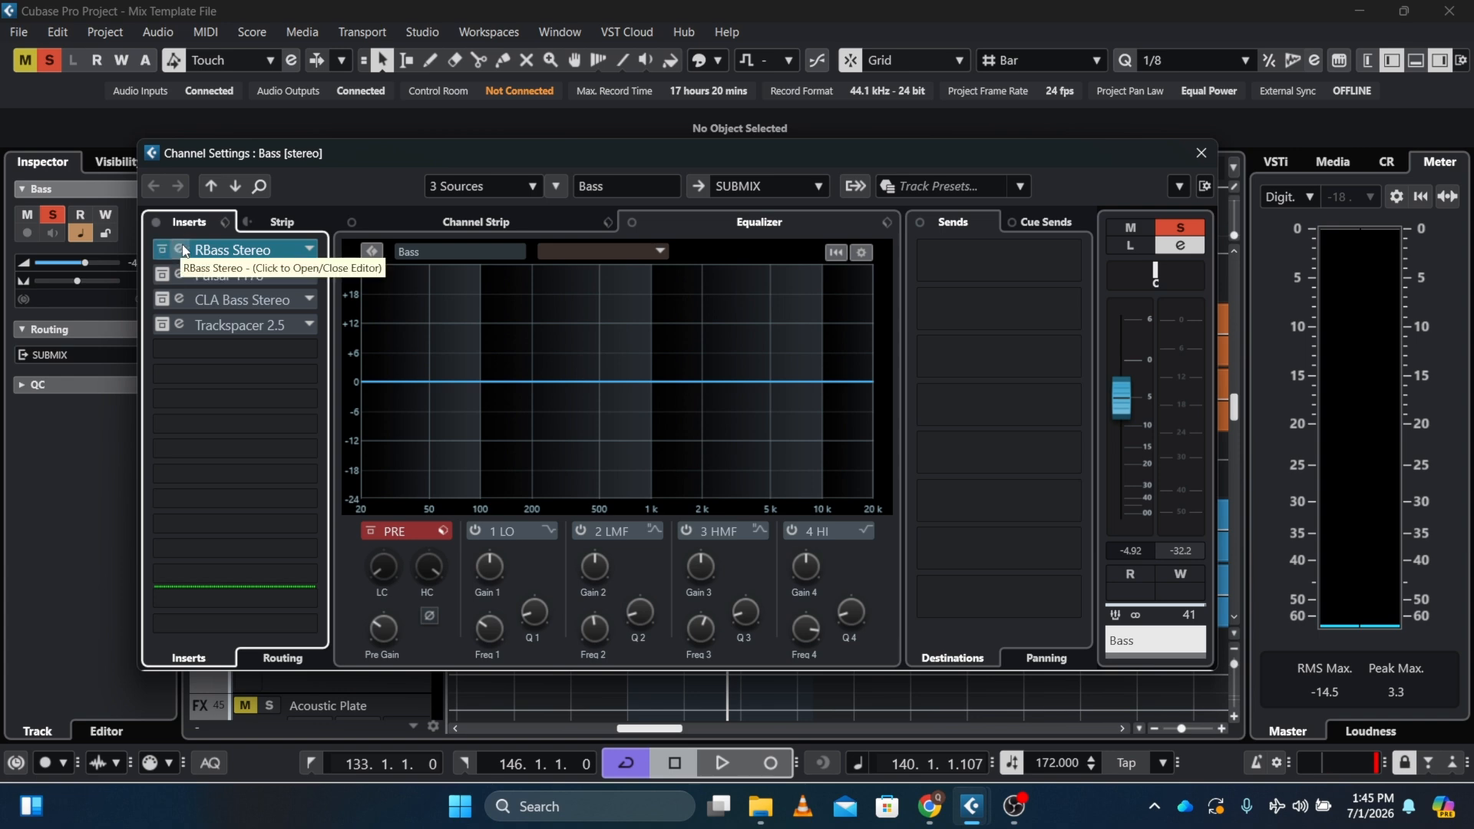
{"action": "left_click", "coordinate": [184, 250]}
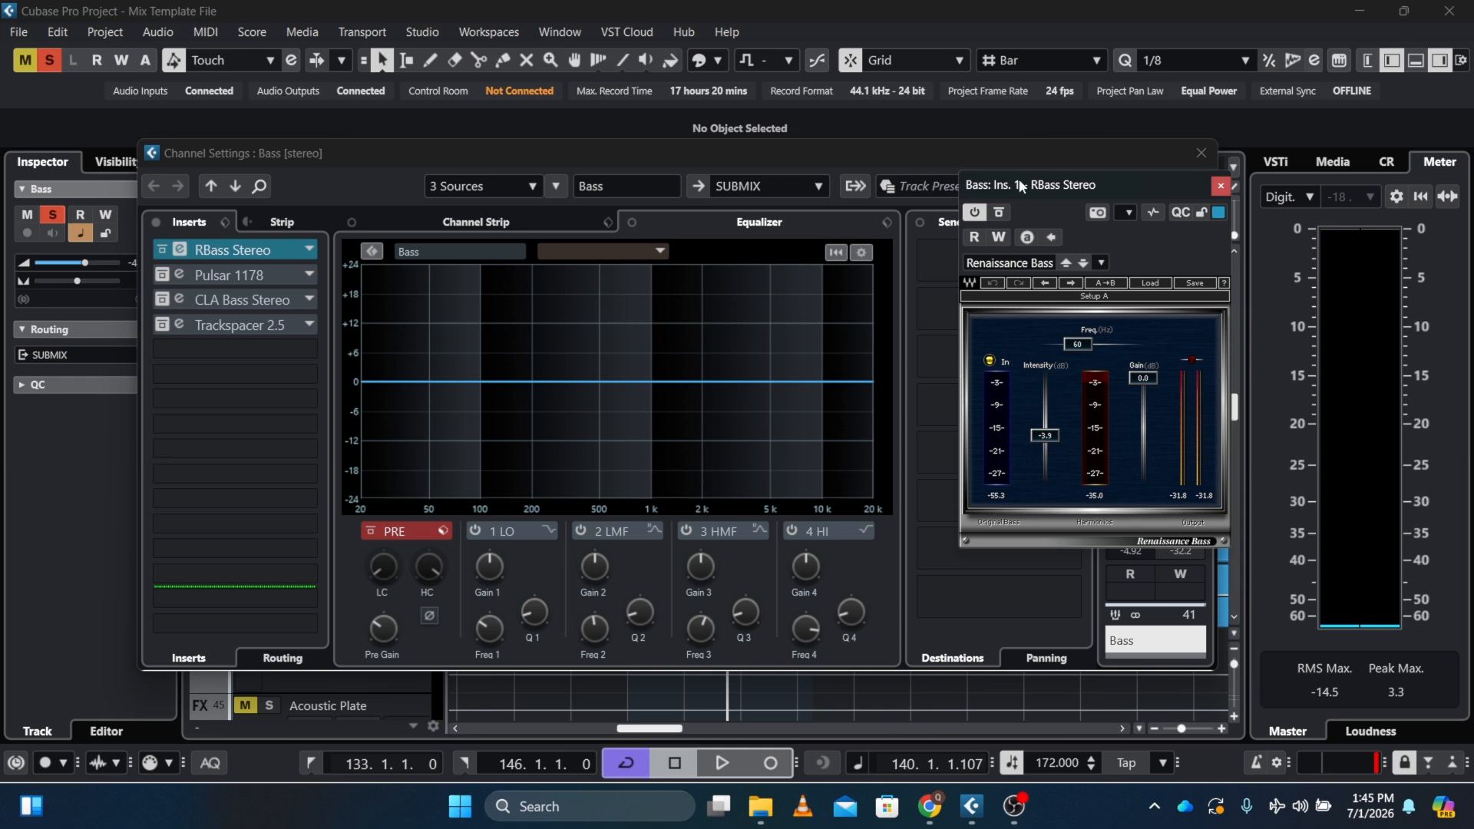
{"action": "left_click_drag", "start_coordinate": [1019, 178], "coordinate": [684, 159]}
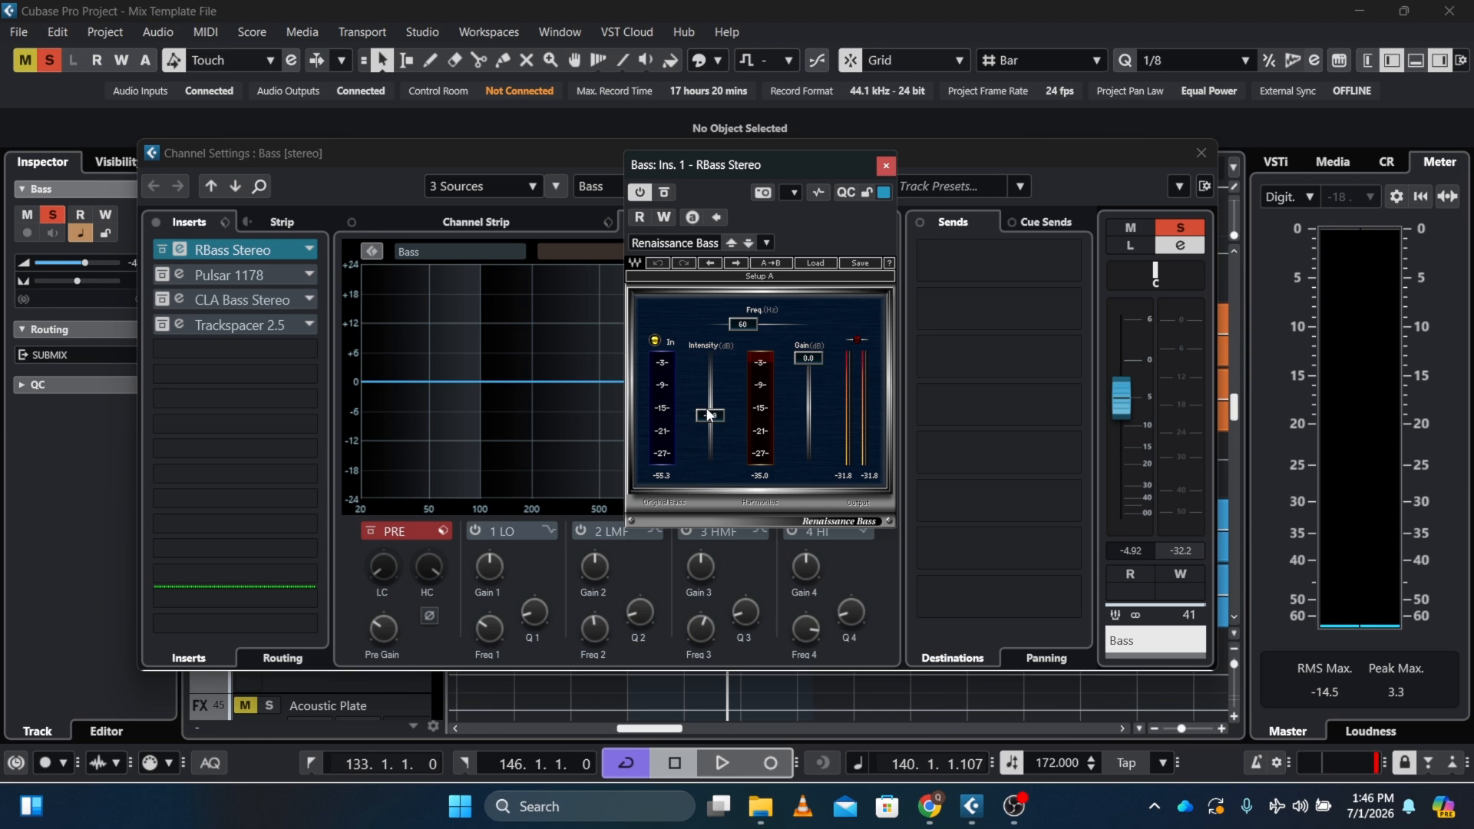
Step: Play the Bass group while switching RBass Stereo's bypass on and off to compare, and close its editor
{"action": "key", "text": "space"}
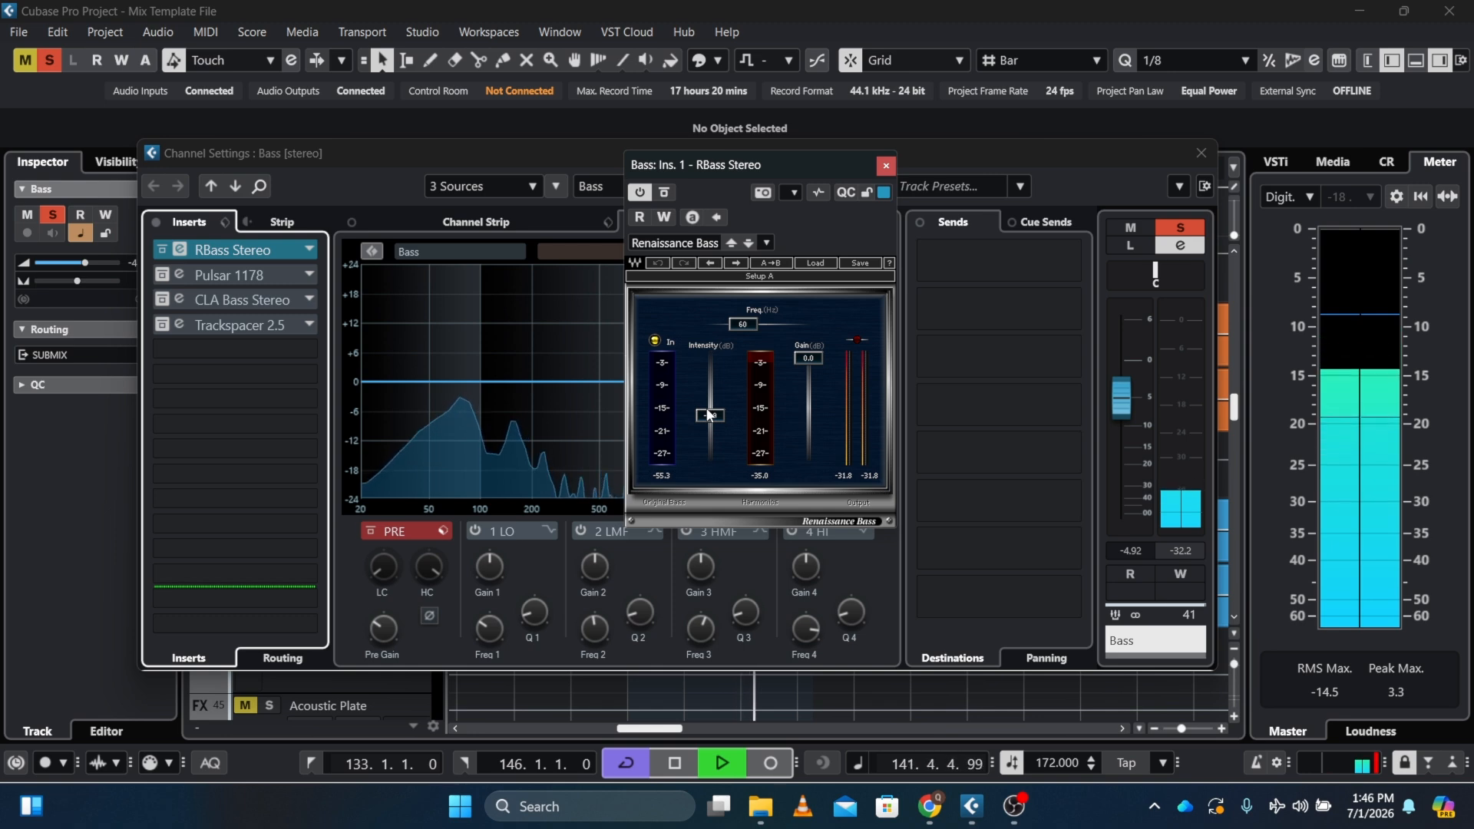
{"action": "left_click", "coordinate": [666, 194]}
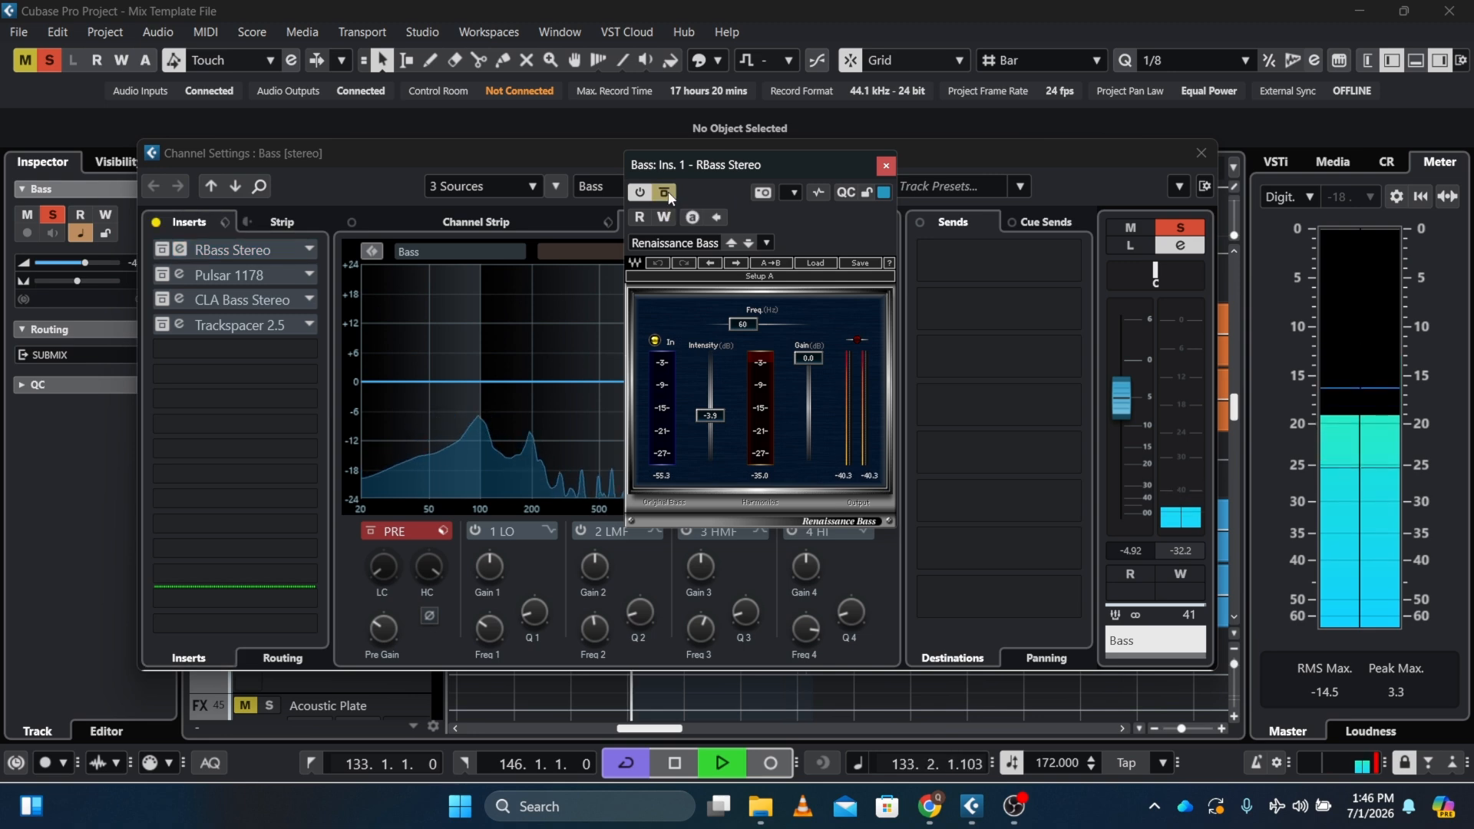
{"action": "left_click", "coordinate": [667, 192]}
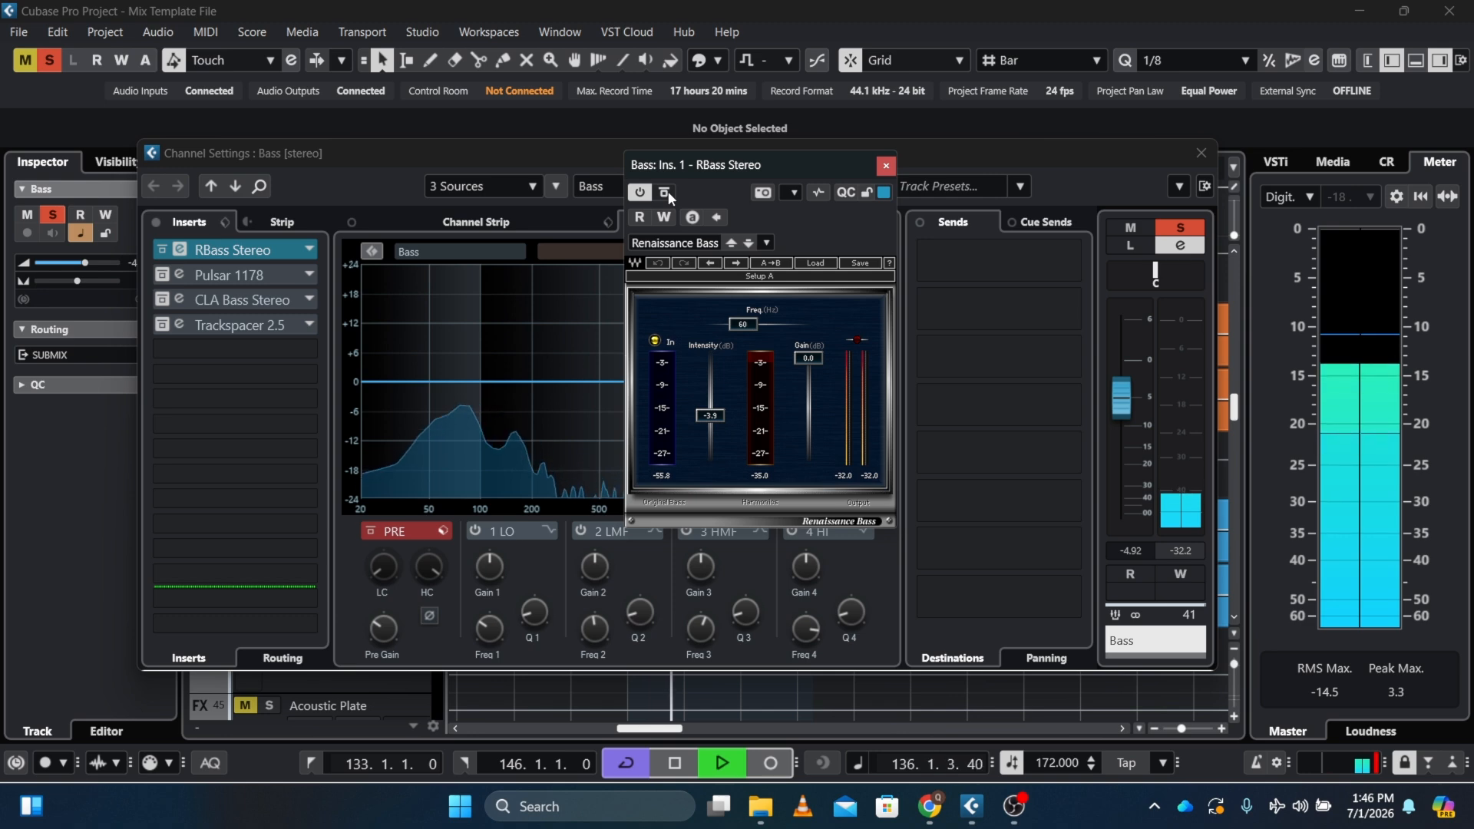
{"action": "key", "text": "space"}
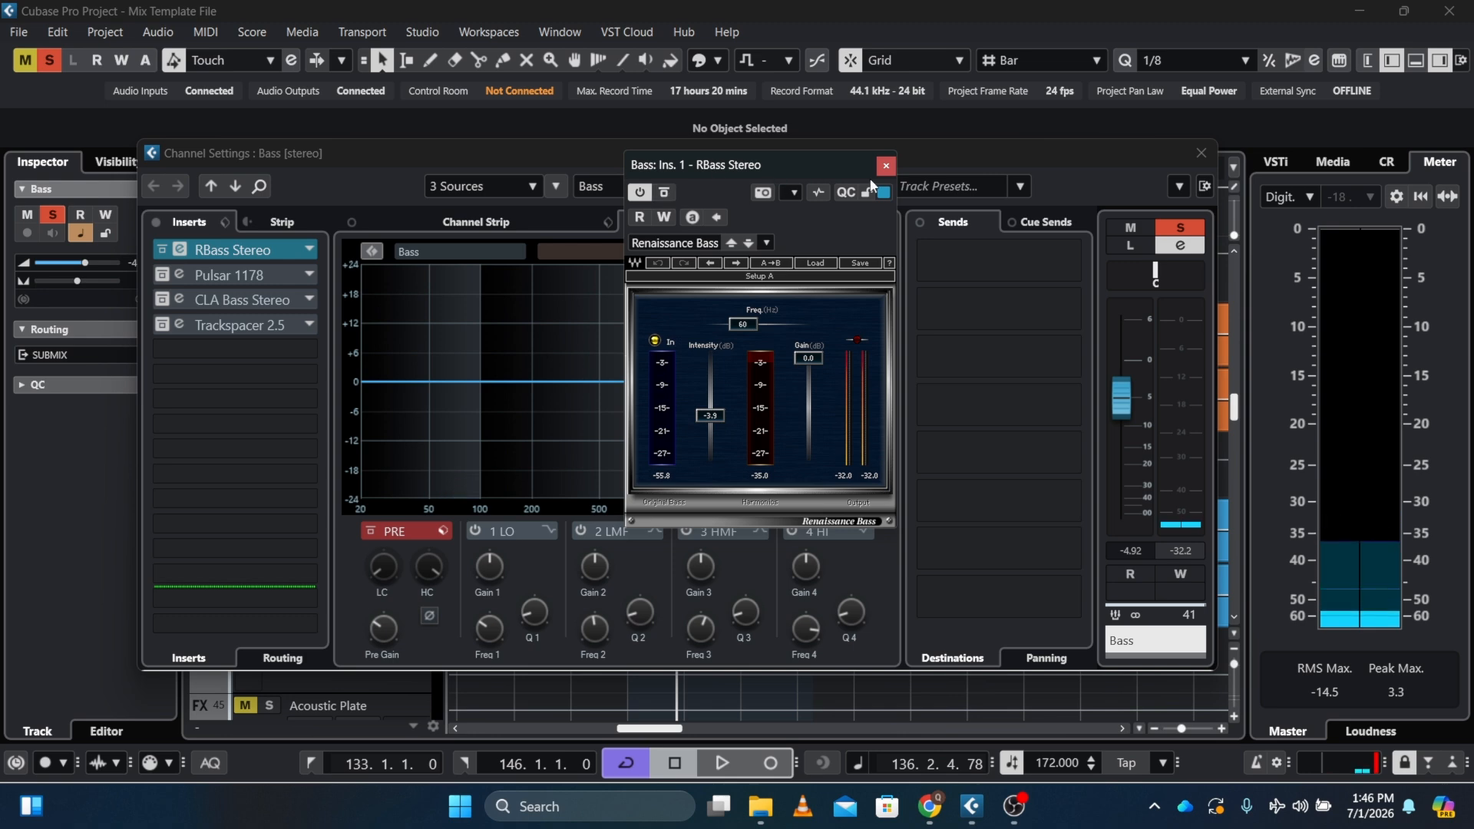
{"action": "left_click", "coordinate": [885, 165]}
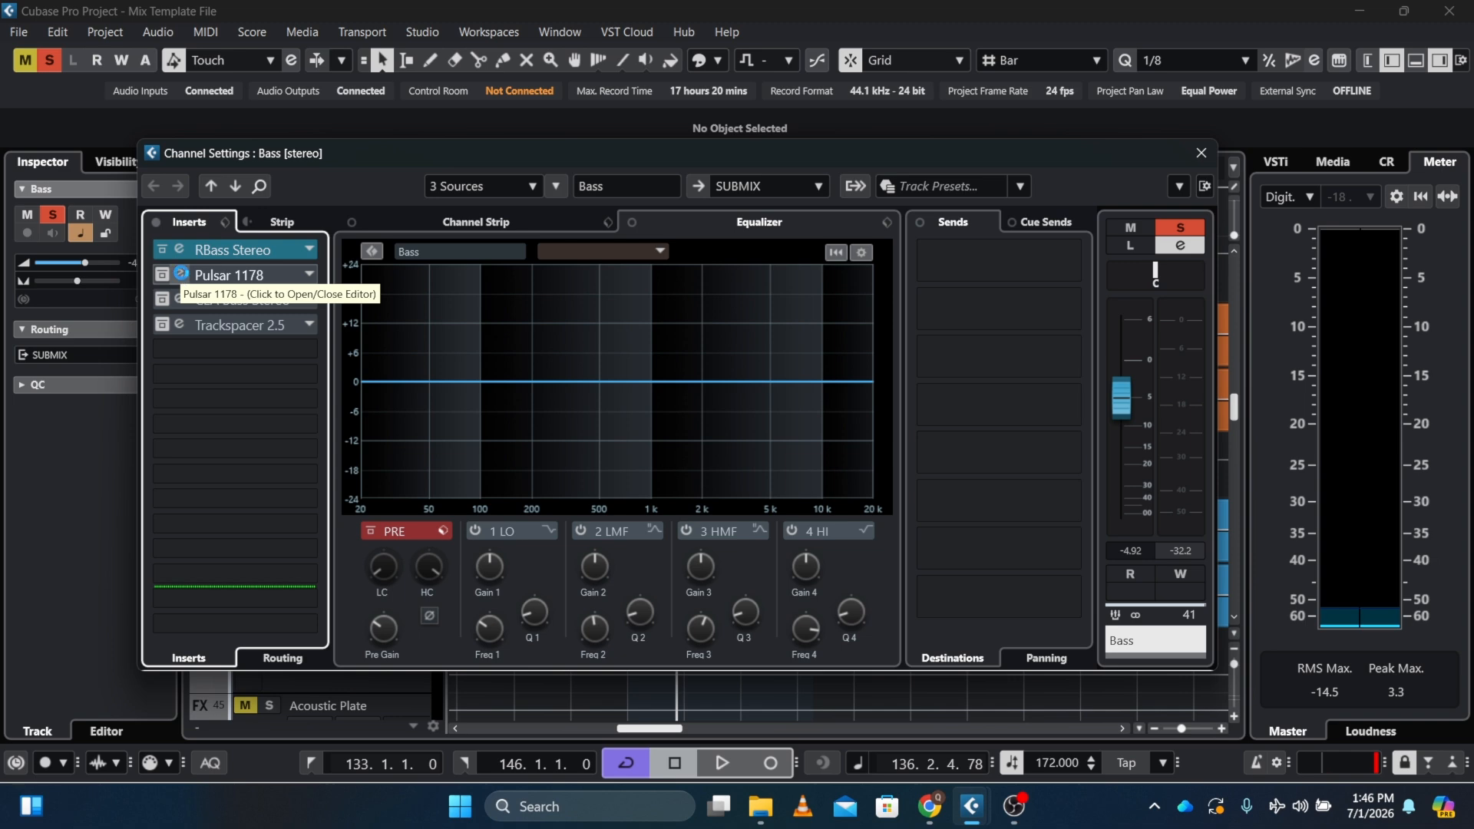
Step: Open the Bass group's Pulsar 1178 insert and examine its sidechain EQ, attack, release and saturation settings
{"action": "left_click", "coordinate": [181, 275]}
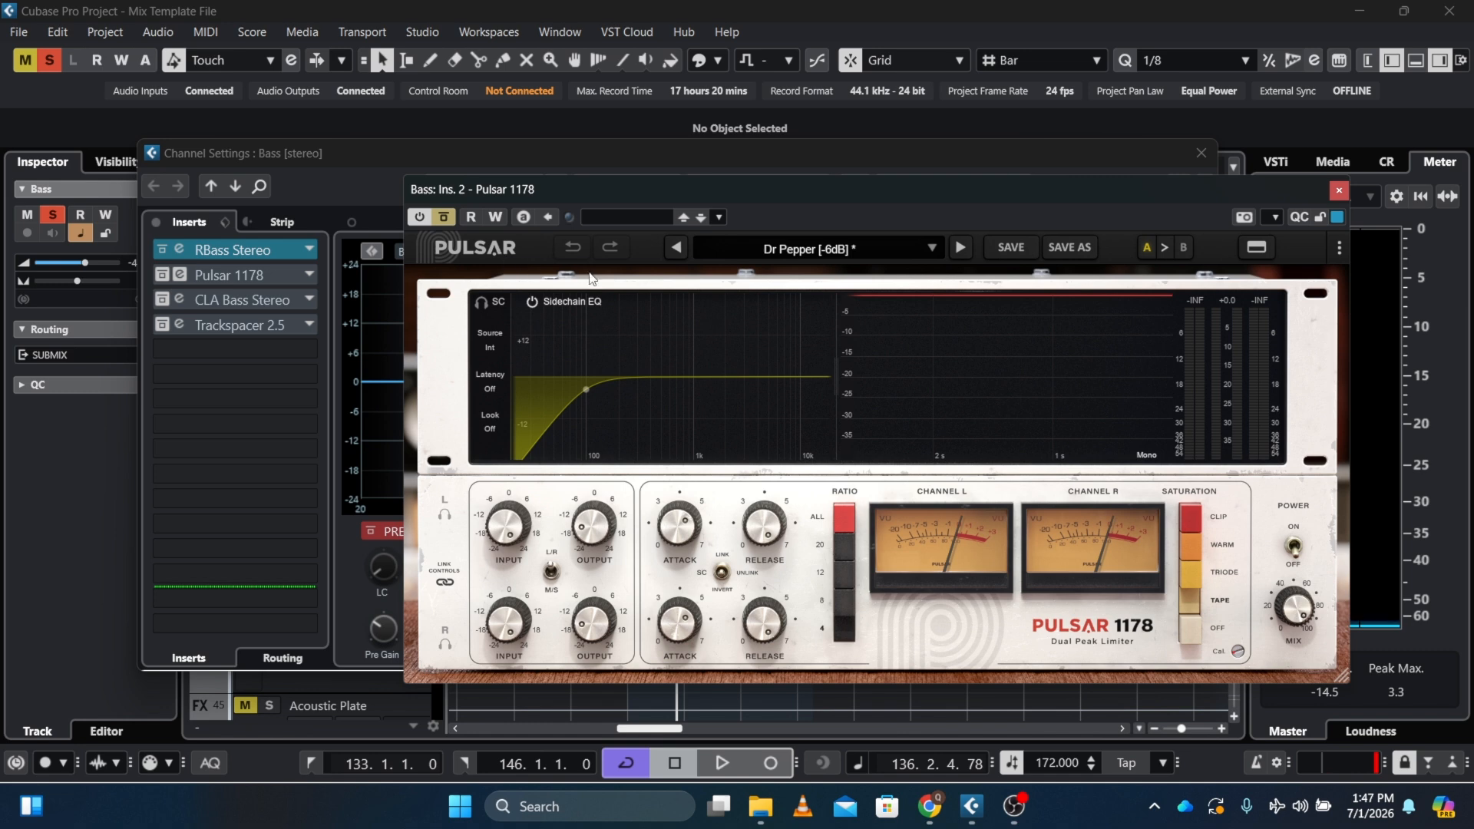
{"action": "mouse_move", "coordinate": [586, 393]}
{"action": "mouse_move", "coordinate": [676, 532]}
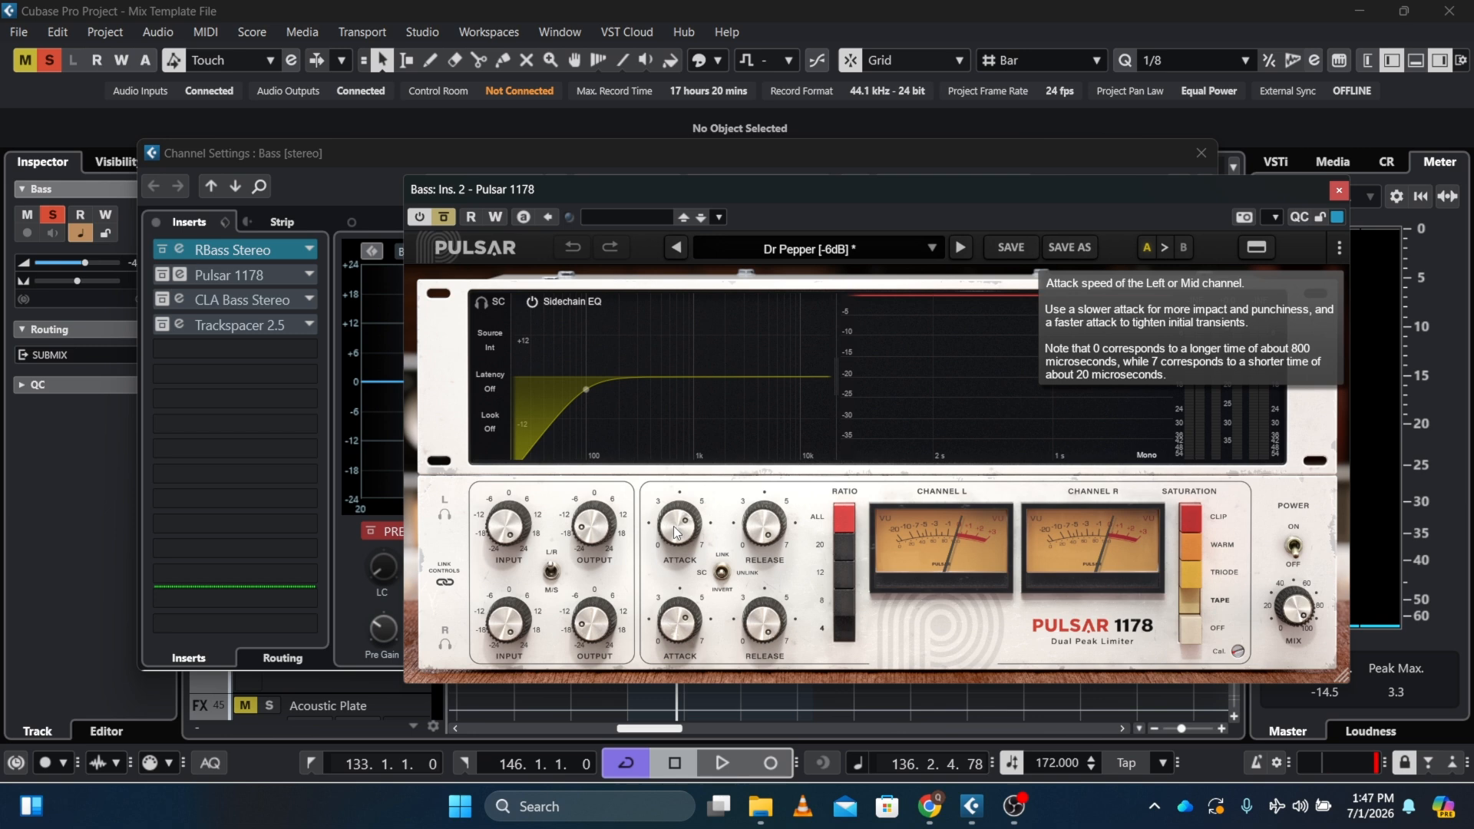
{"action": "mouse_move", "coordinate": [759, 544]}
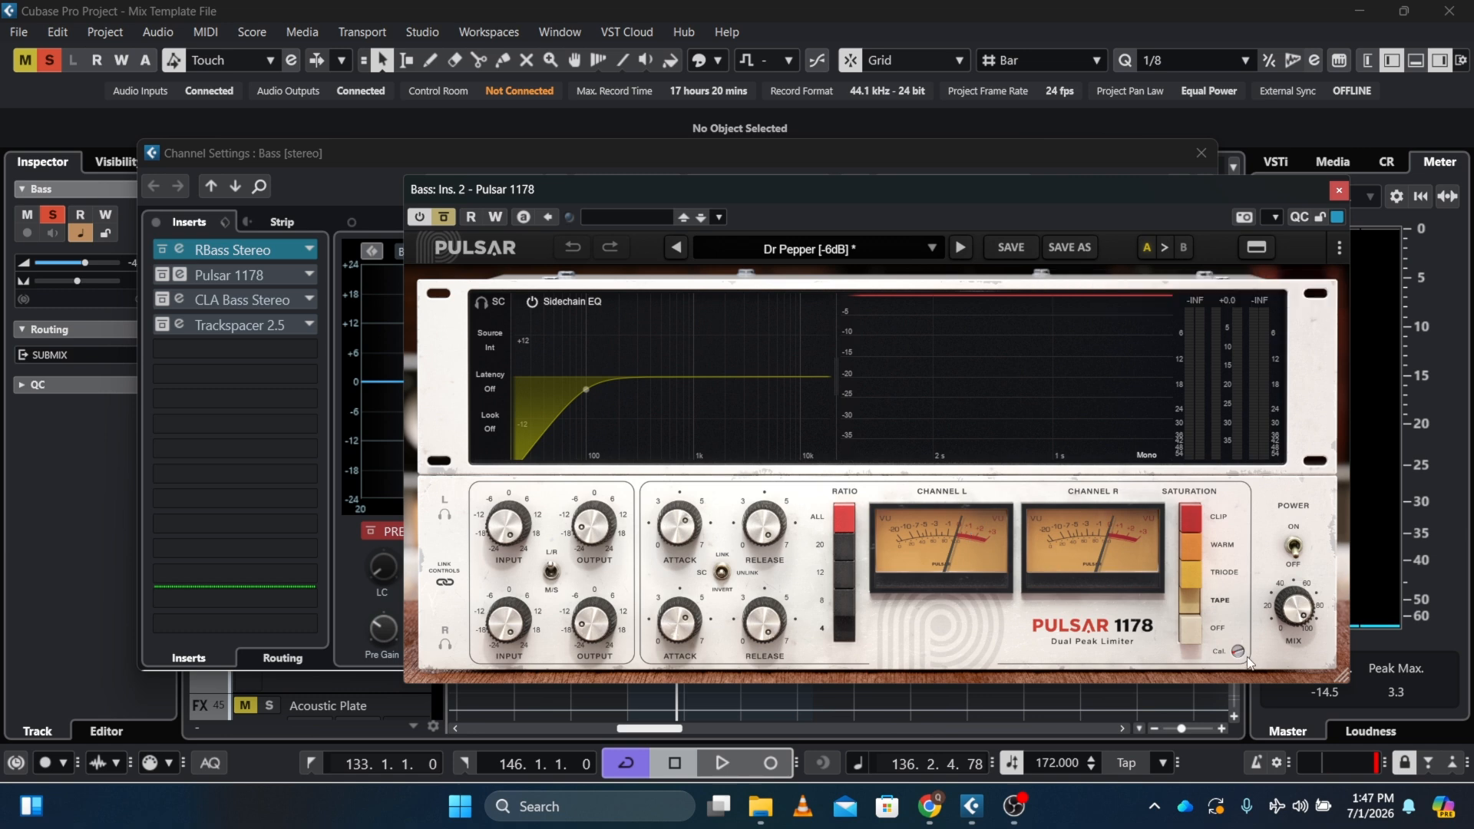
{"action": "mouse_move", "coordinate": [1239, 660]}
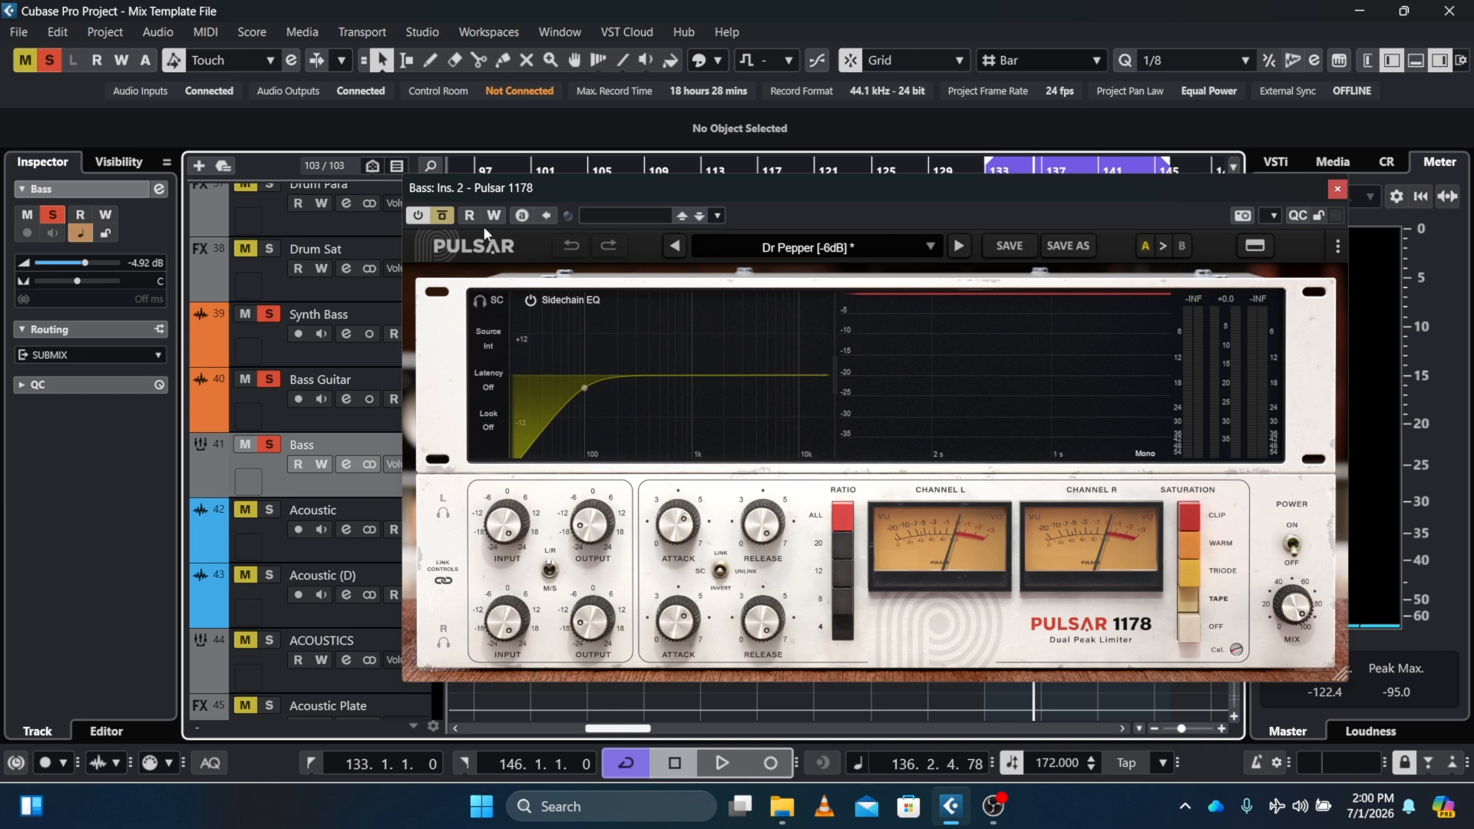
Step: Play the Bass group, take Pulsar 1178 out of bypass to hear its compression, and close its editor
{"action": "key", "text": "space"}
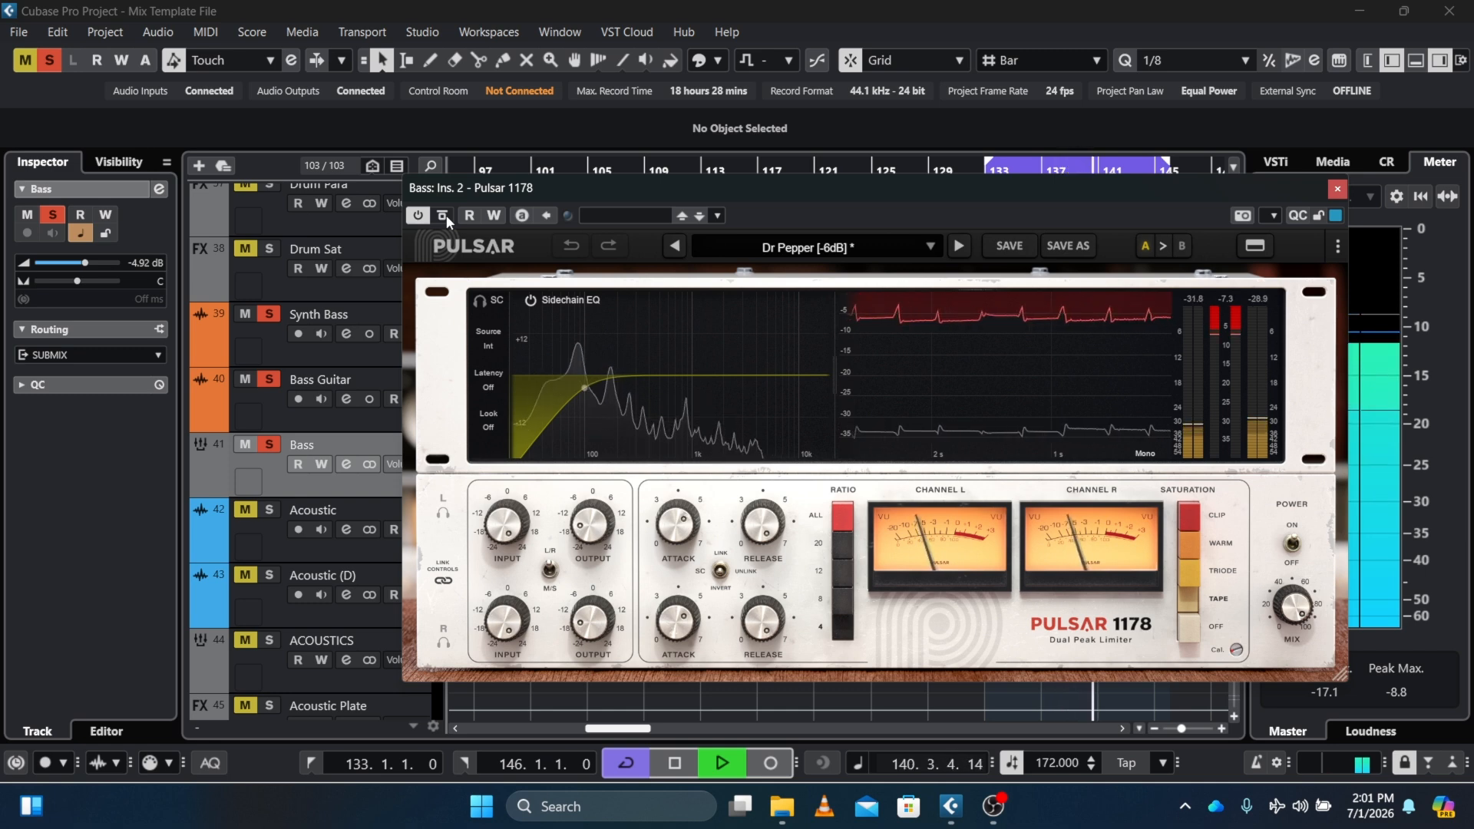
{"action": "key", "text": "space"}
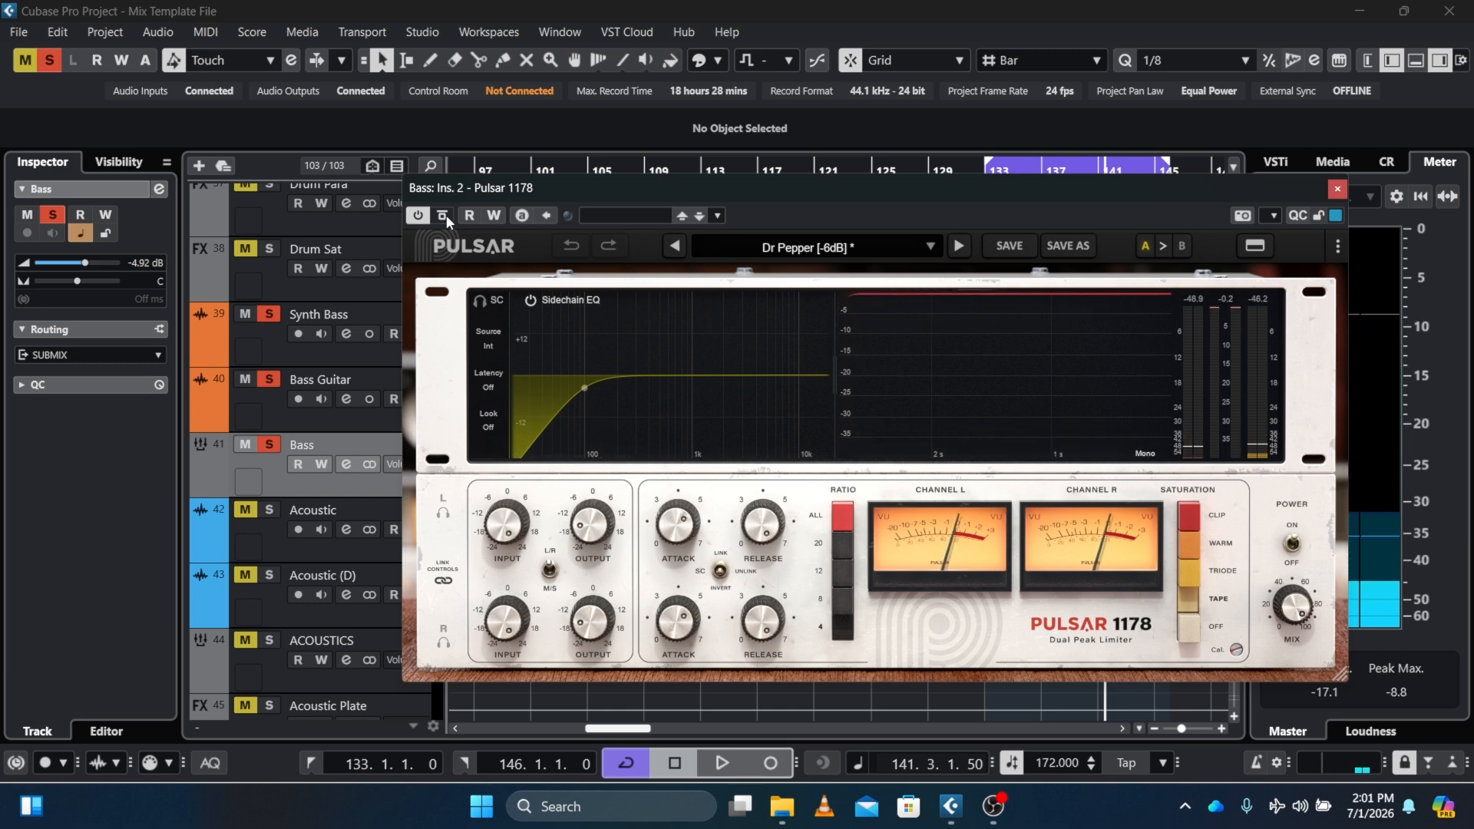
{"action": "key", "text": "space"}
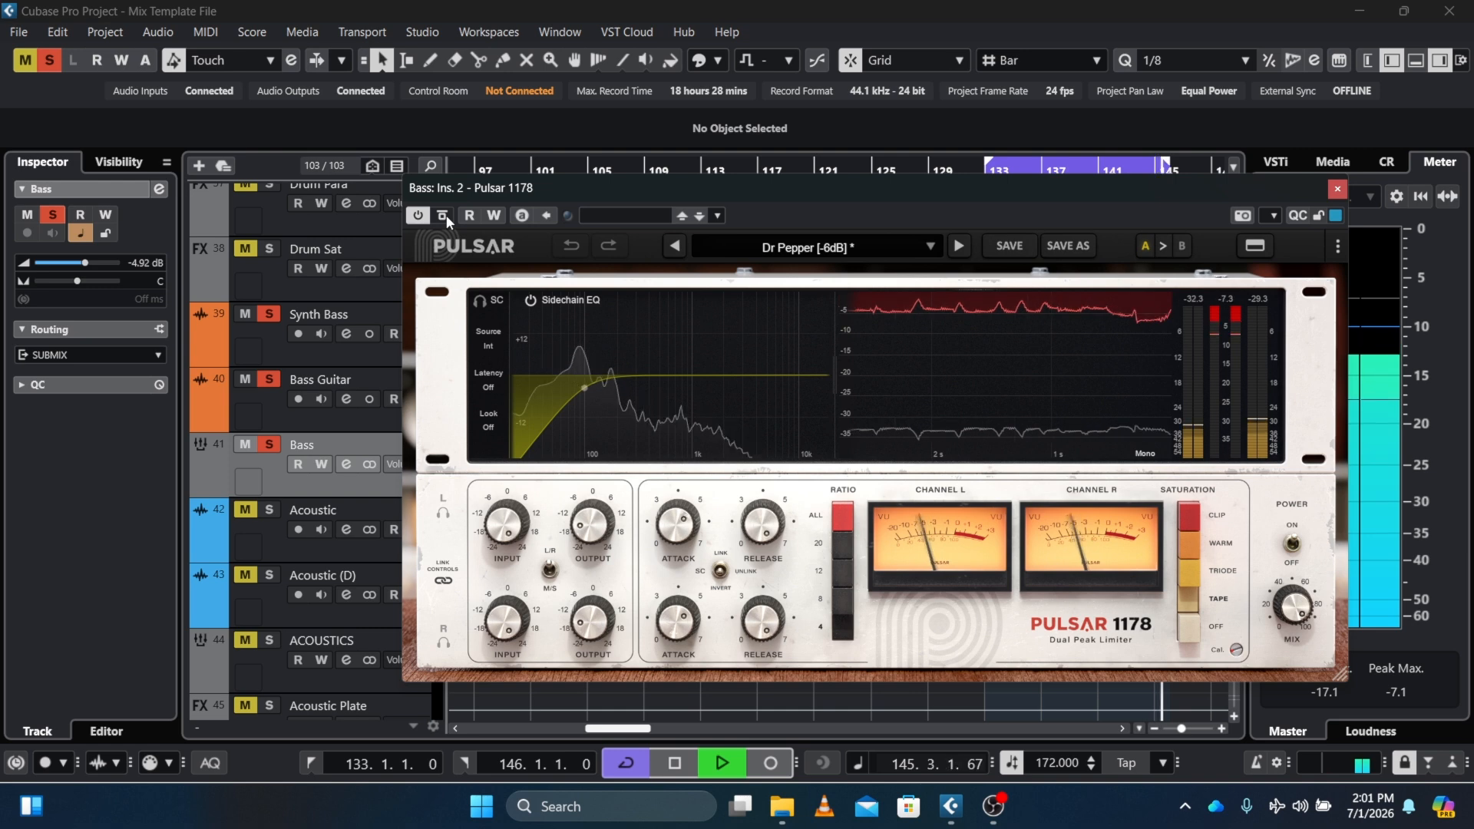
{"action": "key", "text": "space"}
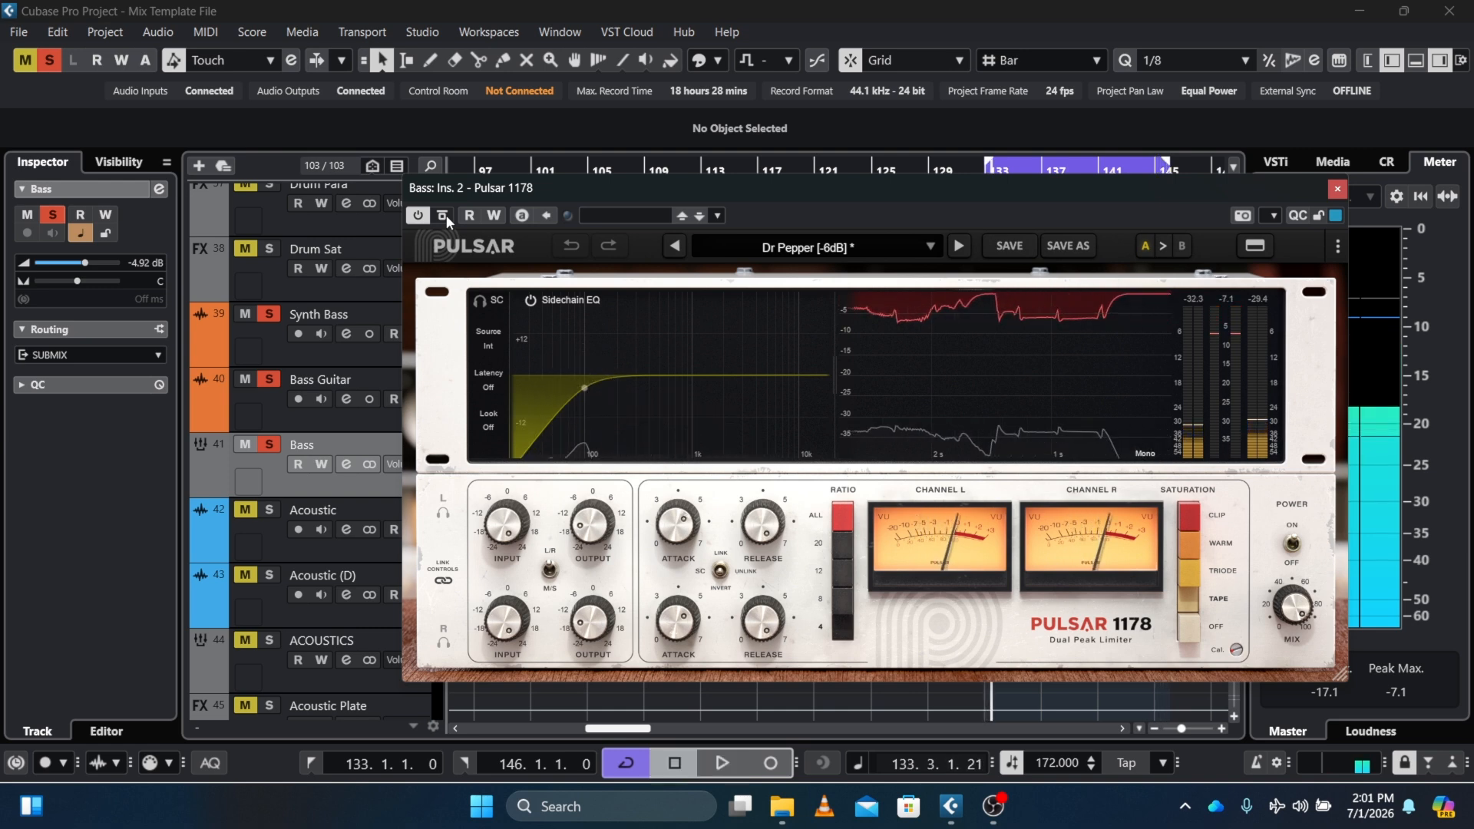
{"action": "left_click", "coordinate": [1337, 189]}
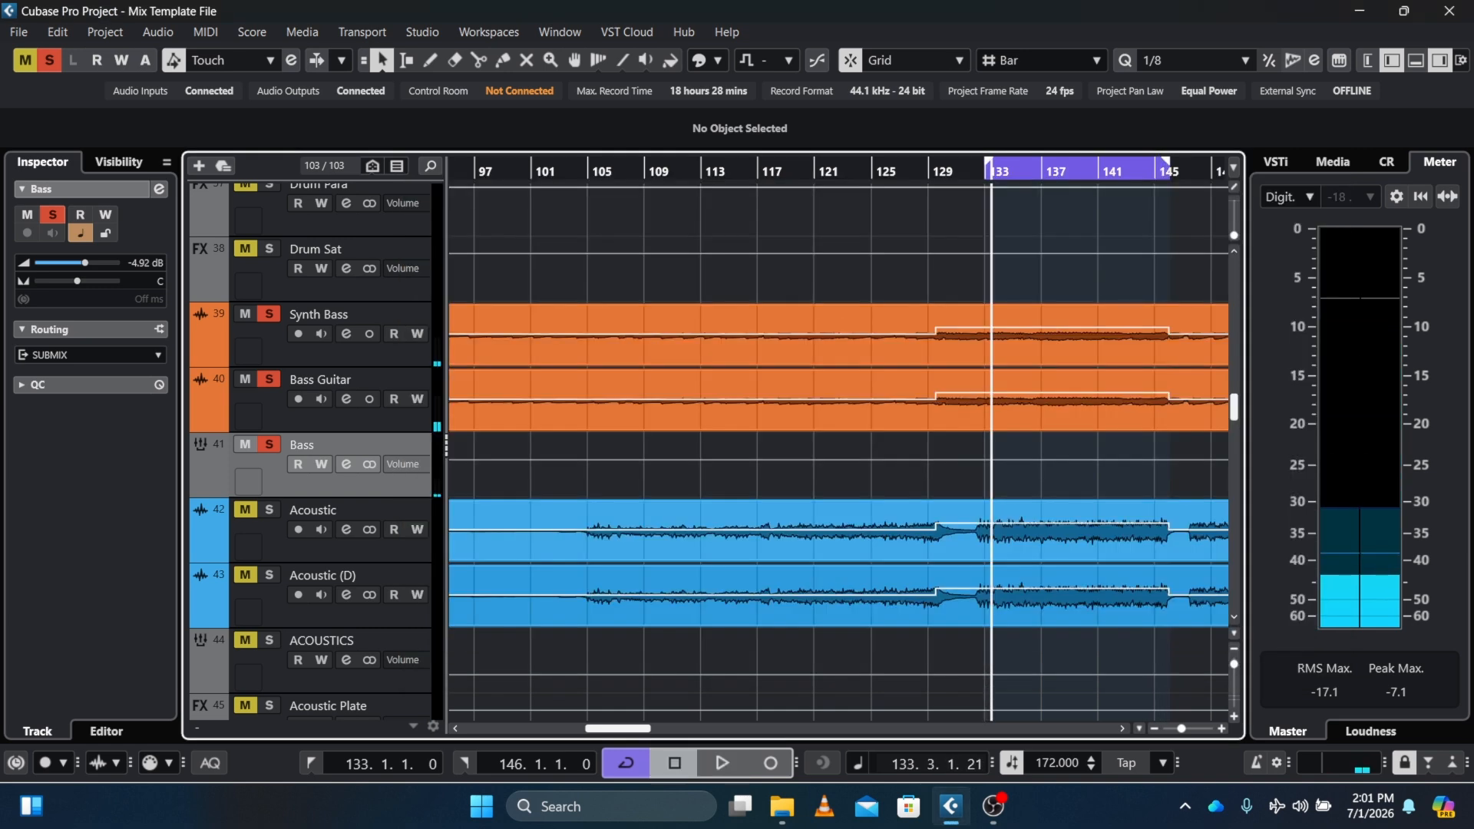
Step: Enable the CLA Bass Stereo insert on the Bass group, play the bass through its chorus, and close its editor
{"action": "left_click", "coordinate": [157, 188]}
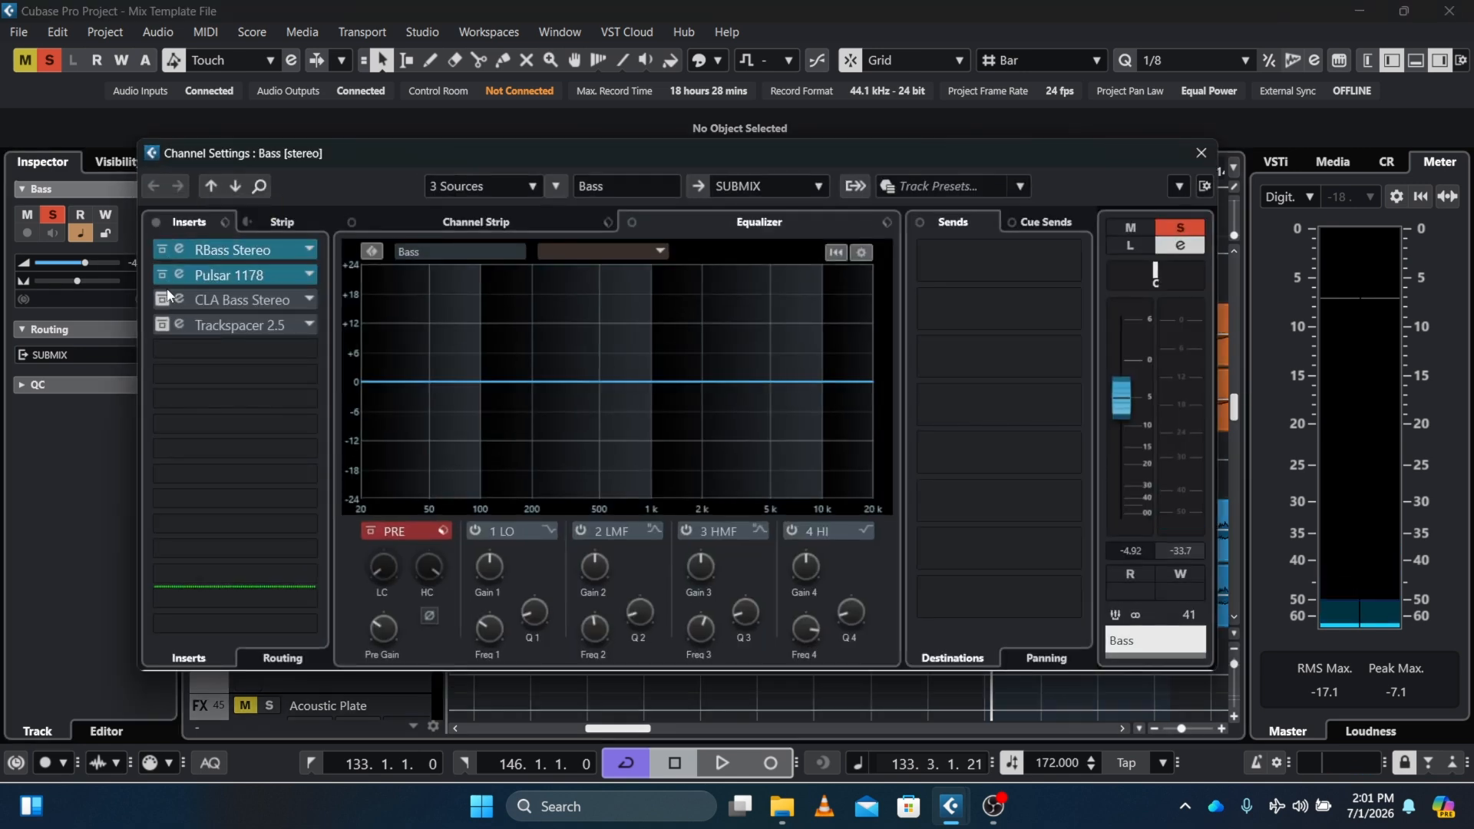
{"action": "left_click", "coordinate": [178, 299]}
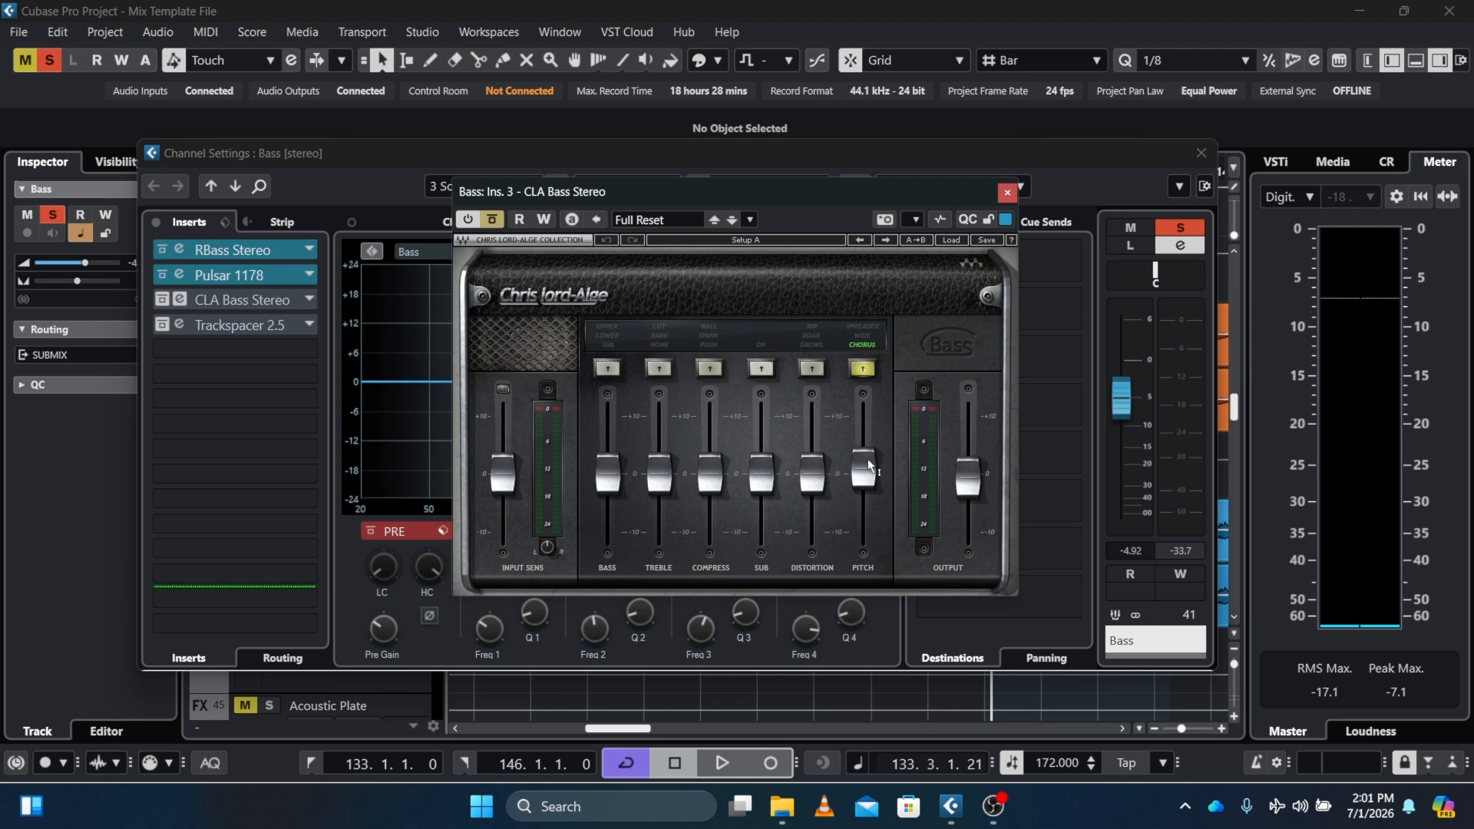
{"action": "left_click", "coordinate": [493, 220]}
{"action": "key", "text": "space"}
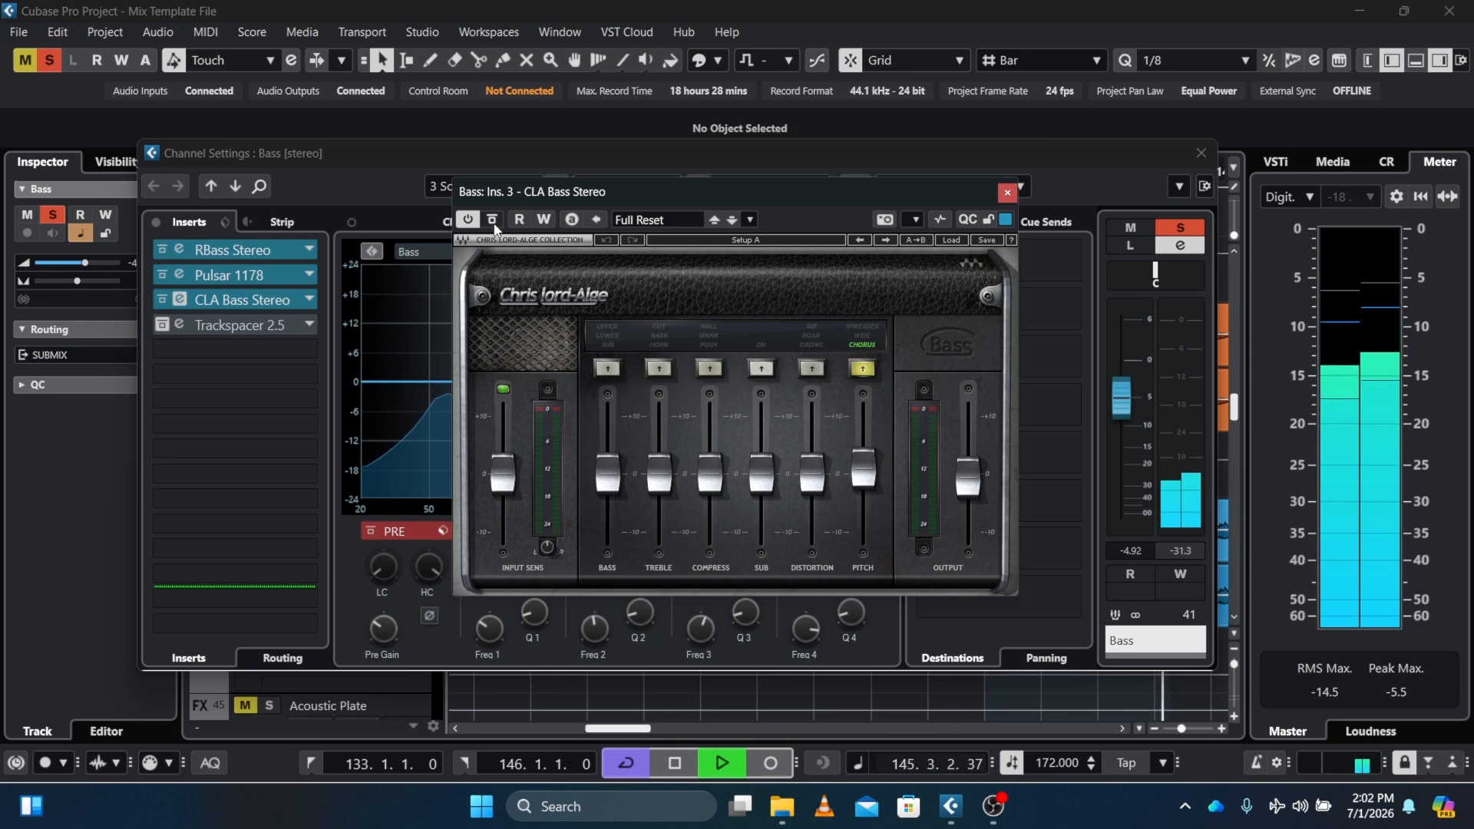
{"action": "key", "text": "space"}
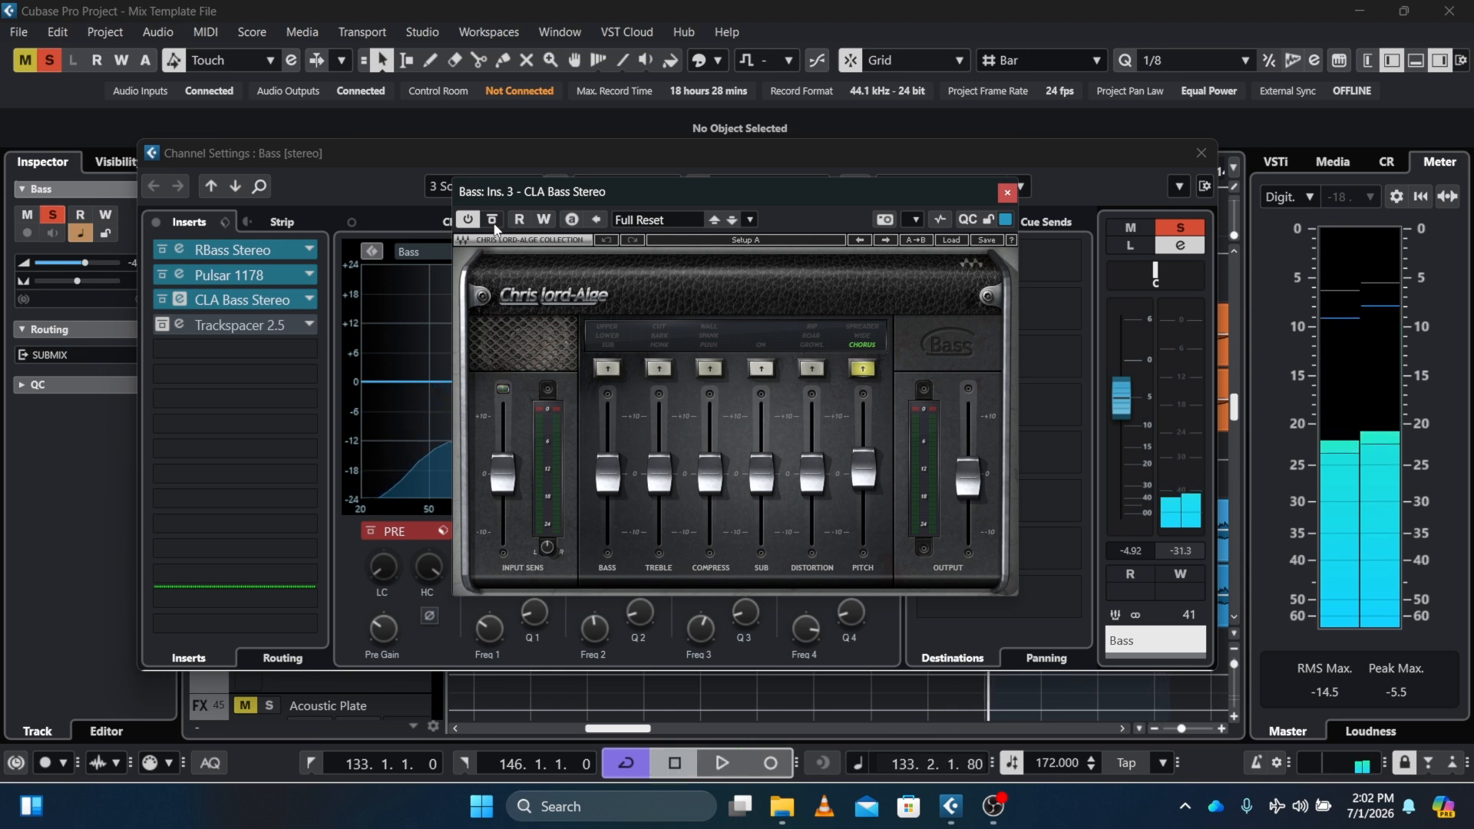
{"action": "key", "text": "Escape"}
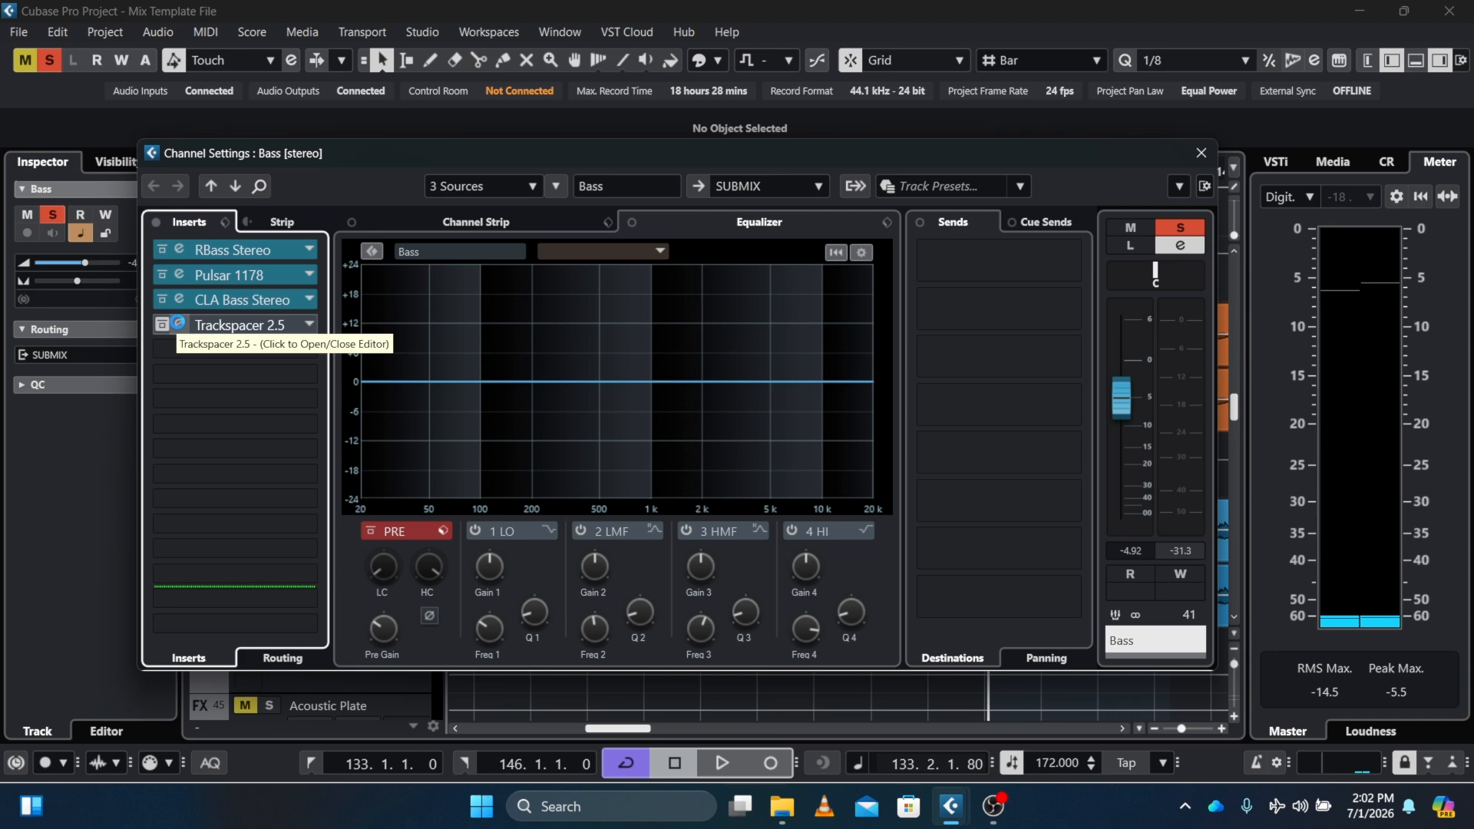
Step: Open the Bass group's Trackspacer 2.5 editor and bypass all of the group's inserts
{"action": "left_click", "coordinate": [179, 324]}
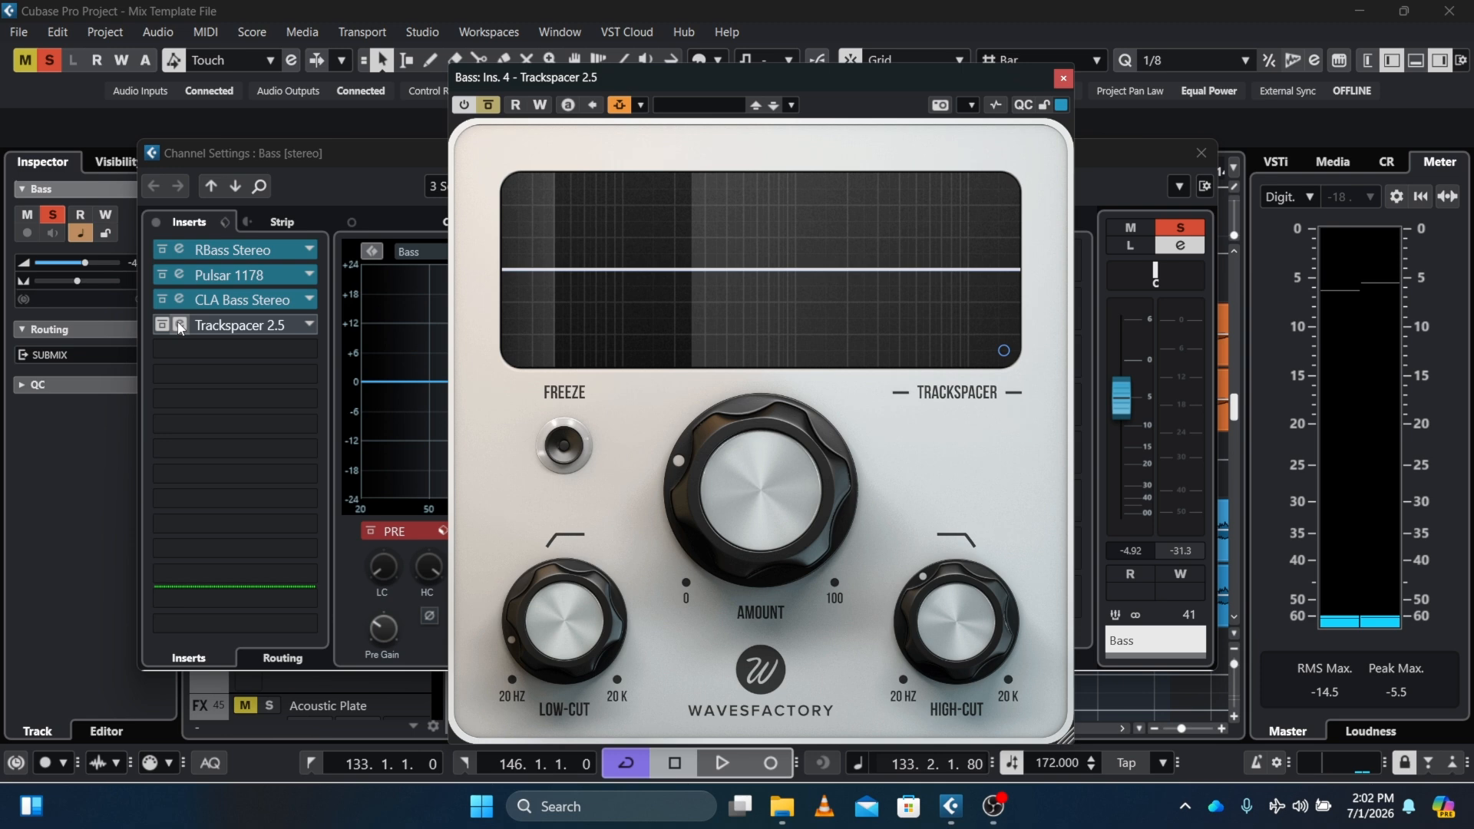
{"action": "left_click", "coordinate": [157, 222]}
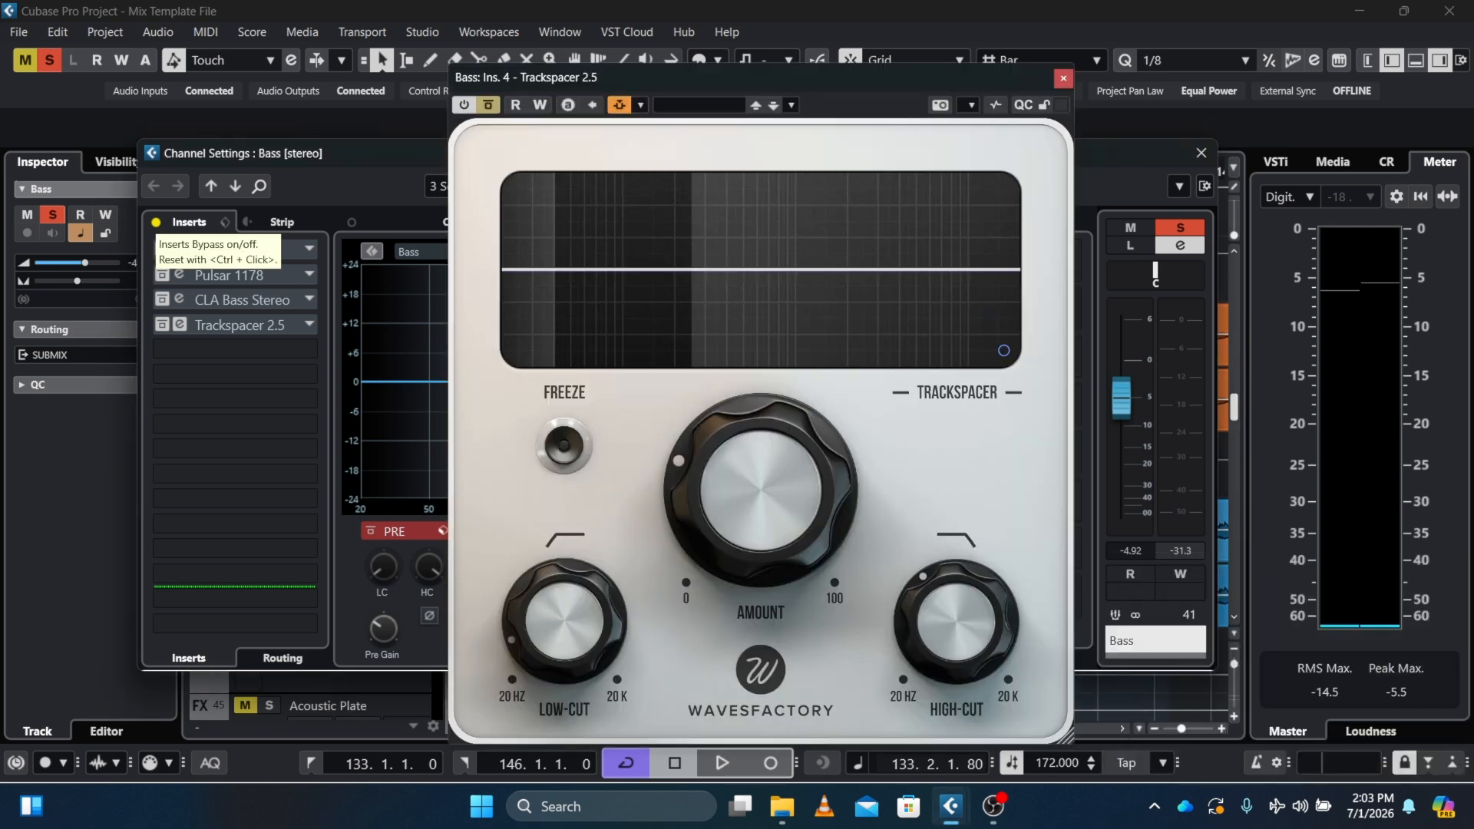
Step: Examine Trackspacer's low-cut and high-cut settings, and briefly show its Advanced Panel
{"action": "mouse_move", "coordinate": [508, 552]}
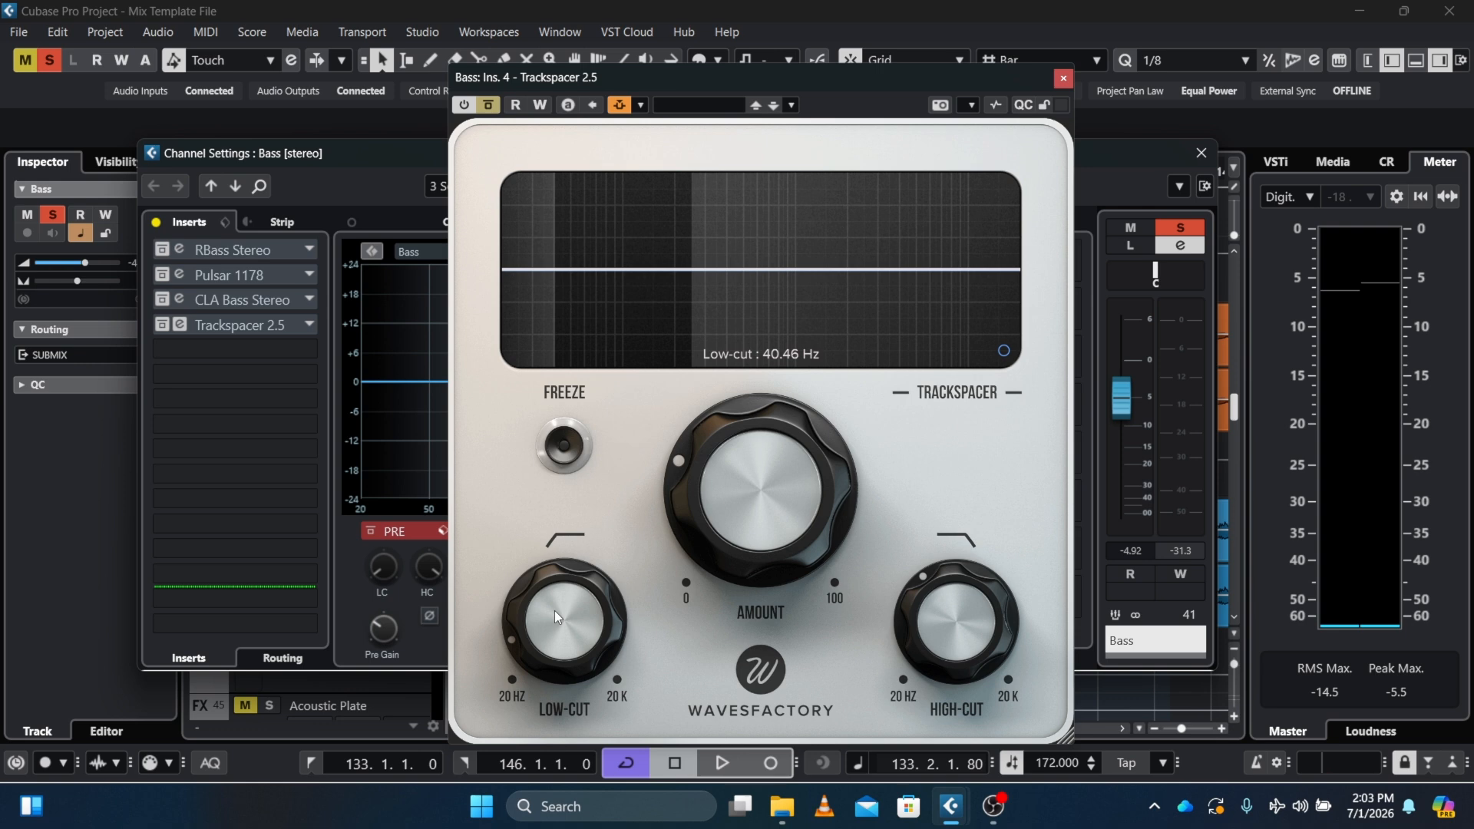
{"action": "mouse_move", "coordinate": [907, 653]}
{"action": "left_click", "coordinate": [1004, 351]}
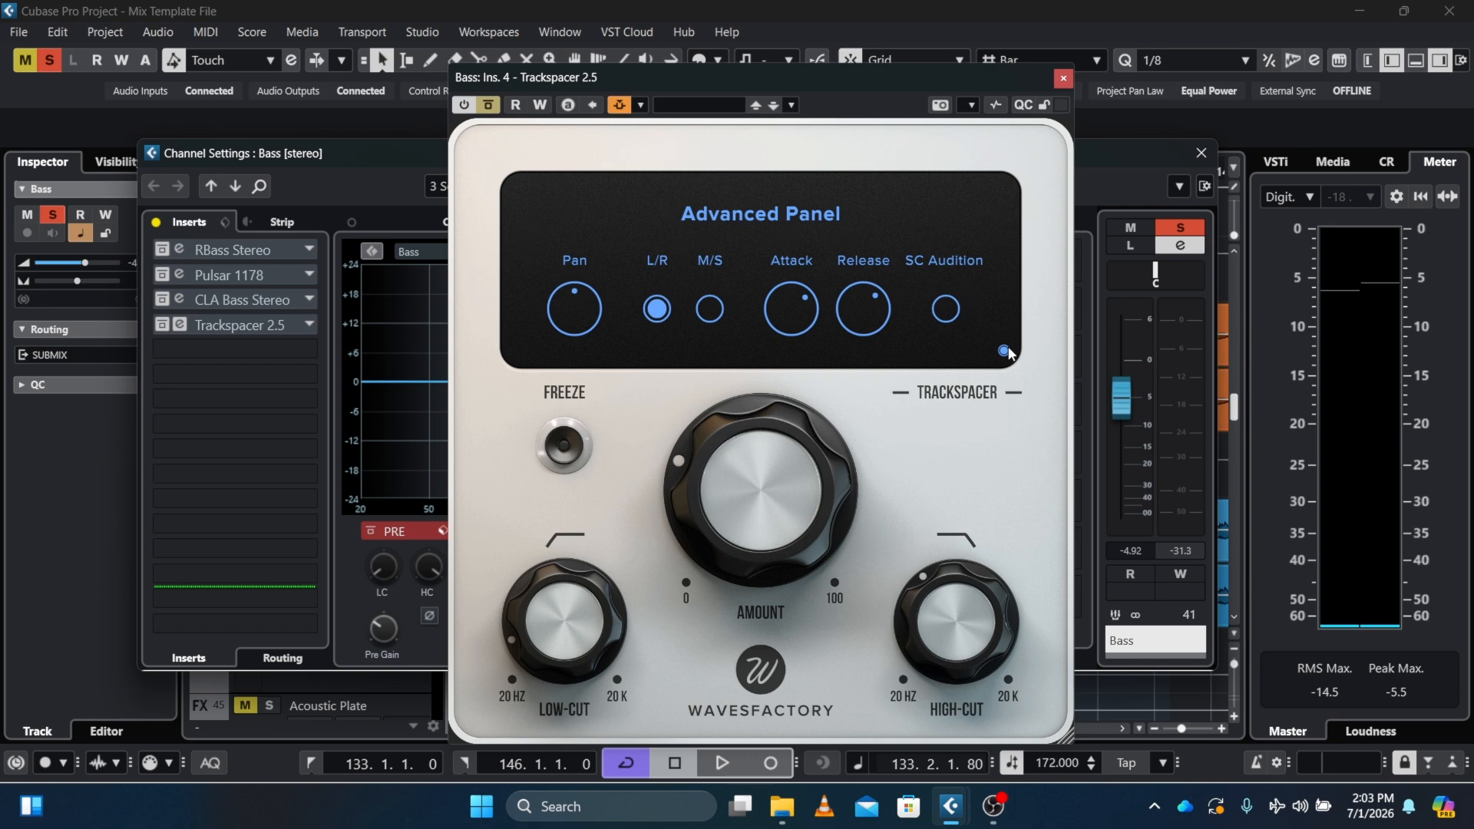
{"action": "left_click", "coordinate": [1004, 351]}
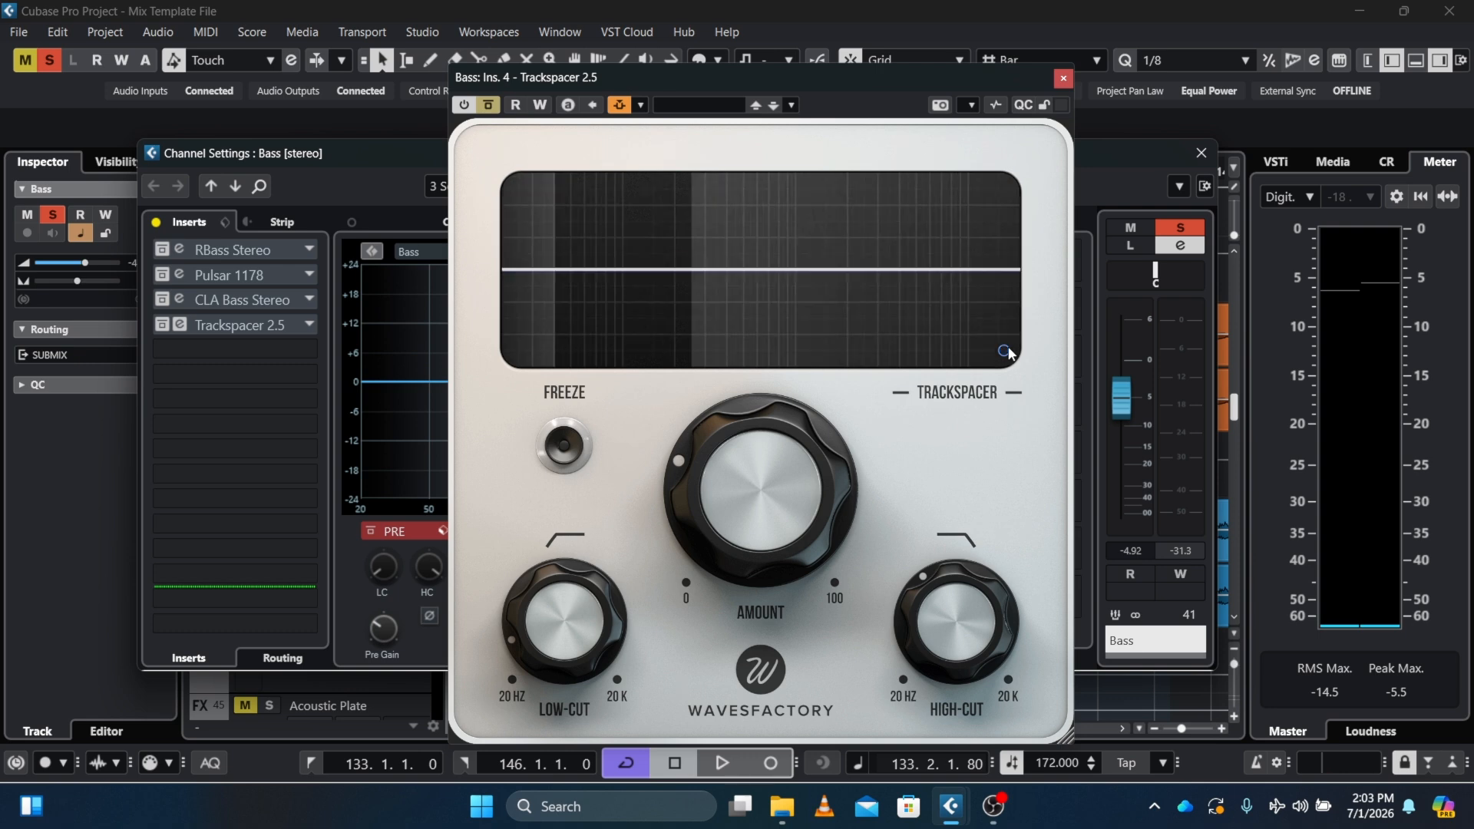
Step: Toggle Trackspacer's side-chain off and back on, and view its side-chain routing with the KICK source
{"action": "left_click", "coordinate": [622, 107]}
{"action": "left_click", "coordinate": [623, 107]}
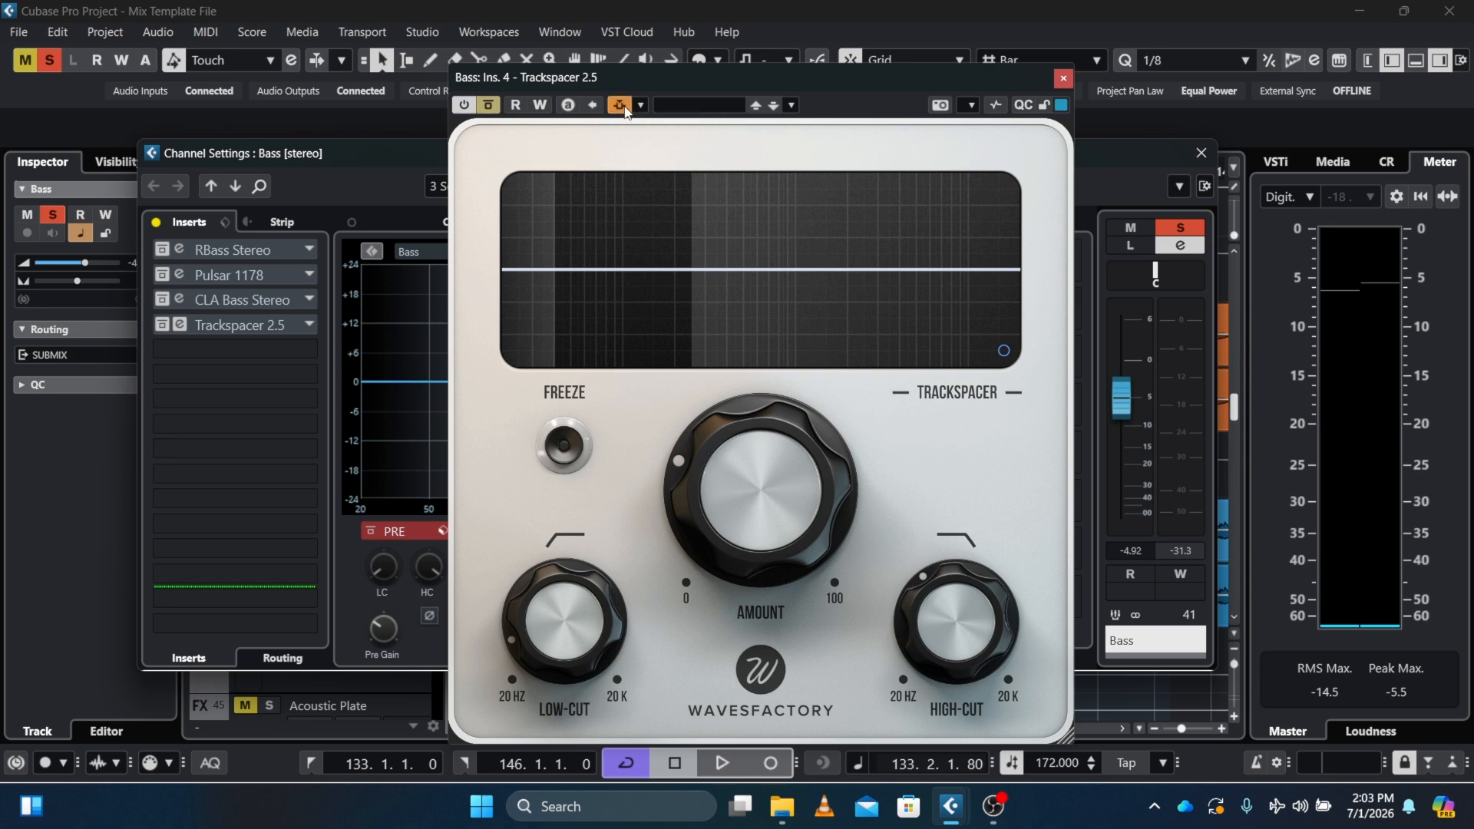
{"action": "left_click", "coordinate": [642, 106]}
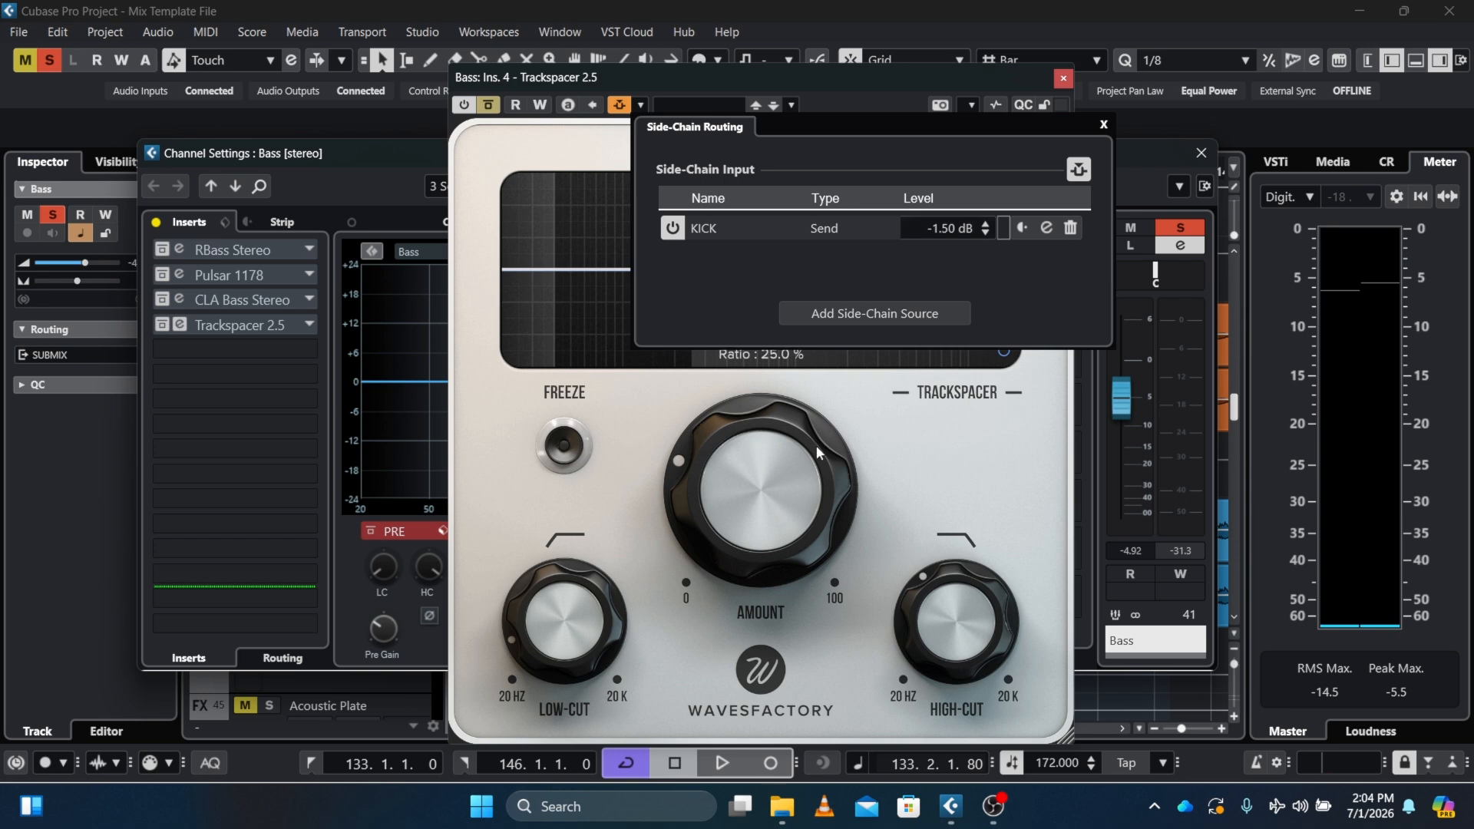
{"action": "left_click", "coordinate": [762, 482]}
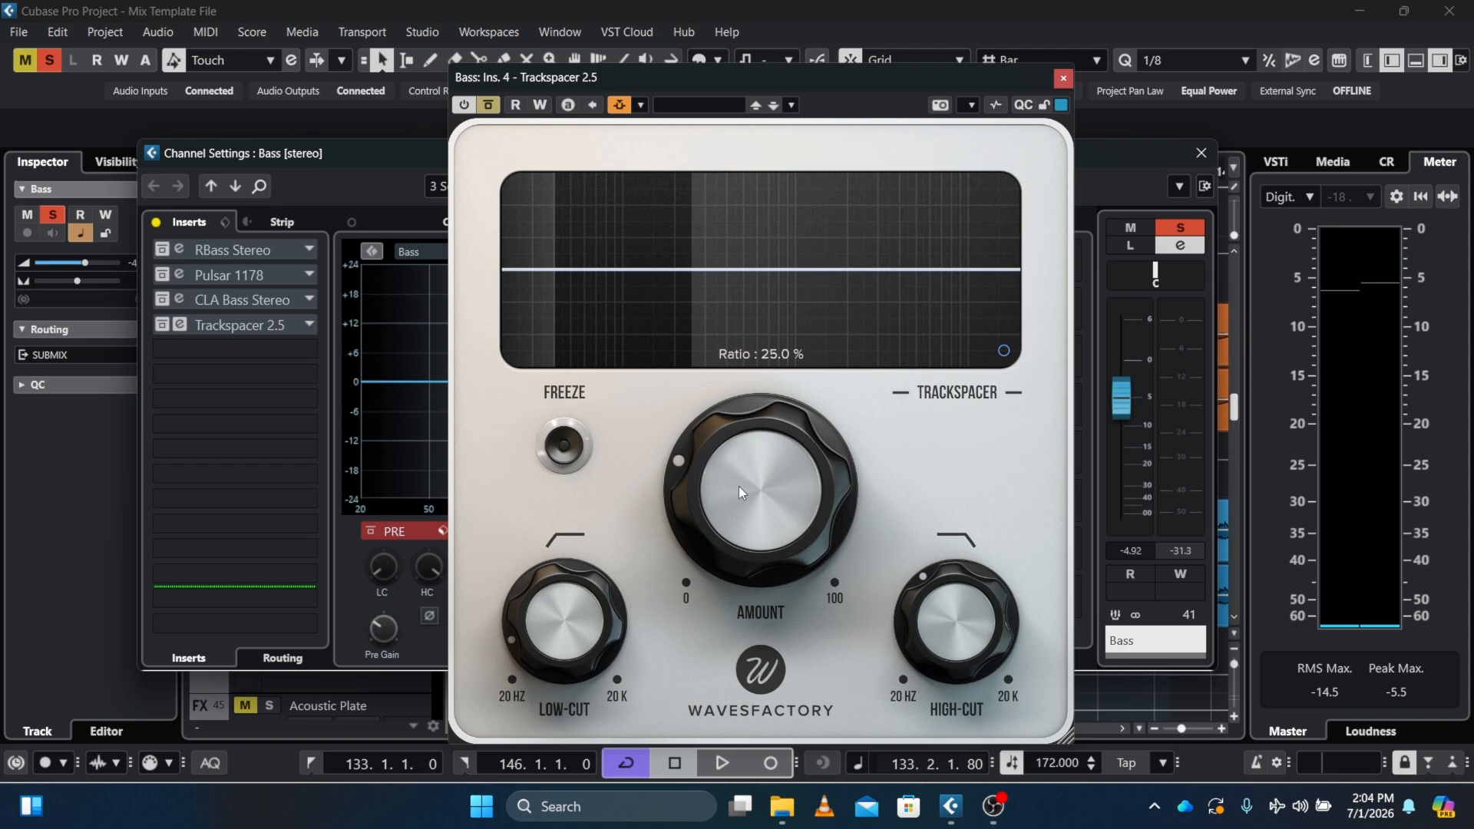
Step: Close the Bass channel settings and solo the KICK group along with its kick tracks
{"action": "left_click", "coordinate": [1195, 158]}
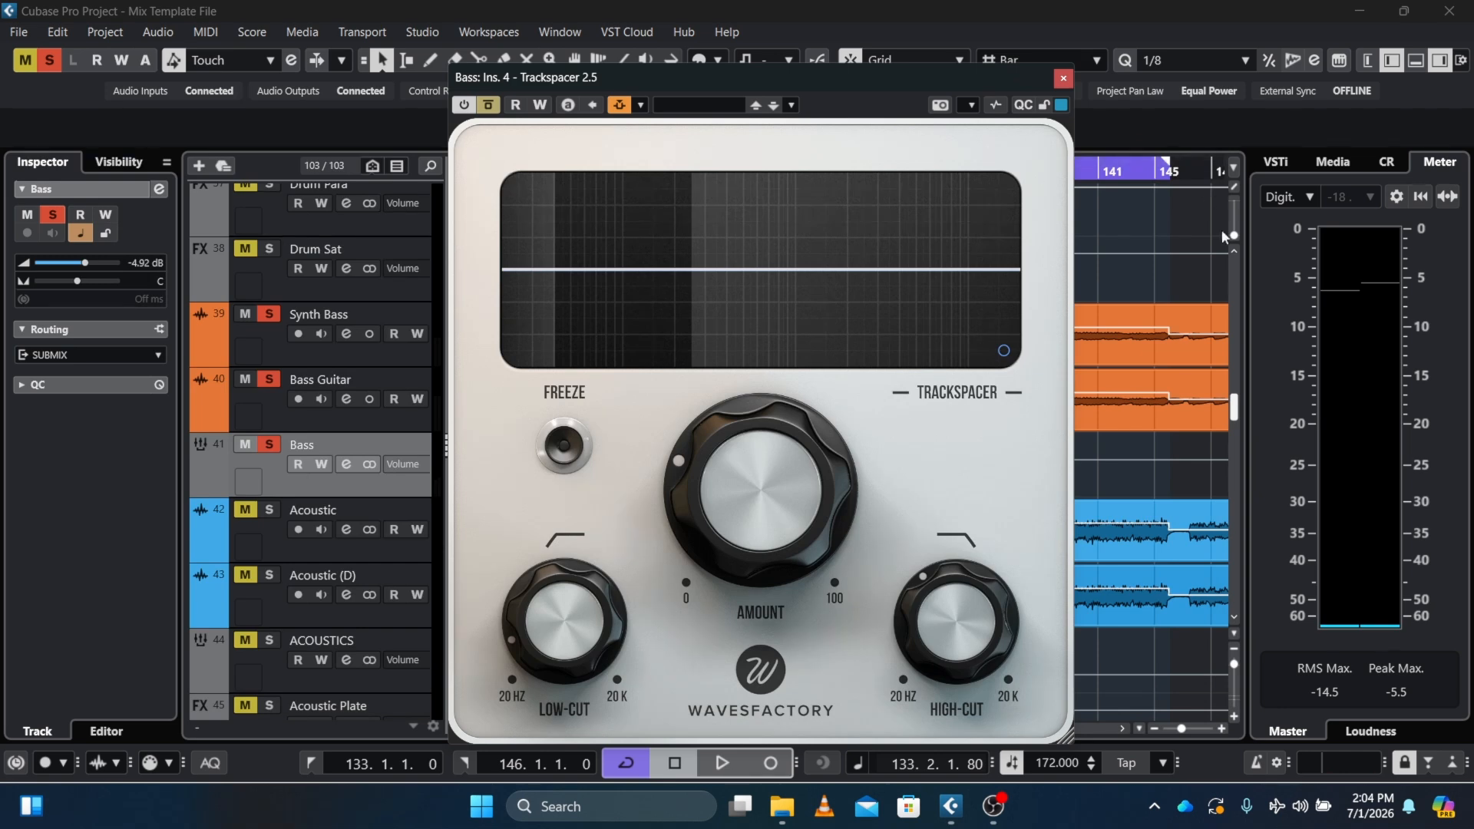
{"action": "left_click", "coordinate": [1234, 252]}
{"action": "left_click", "coordinate": [1234, 252]}
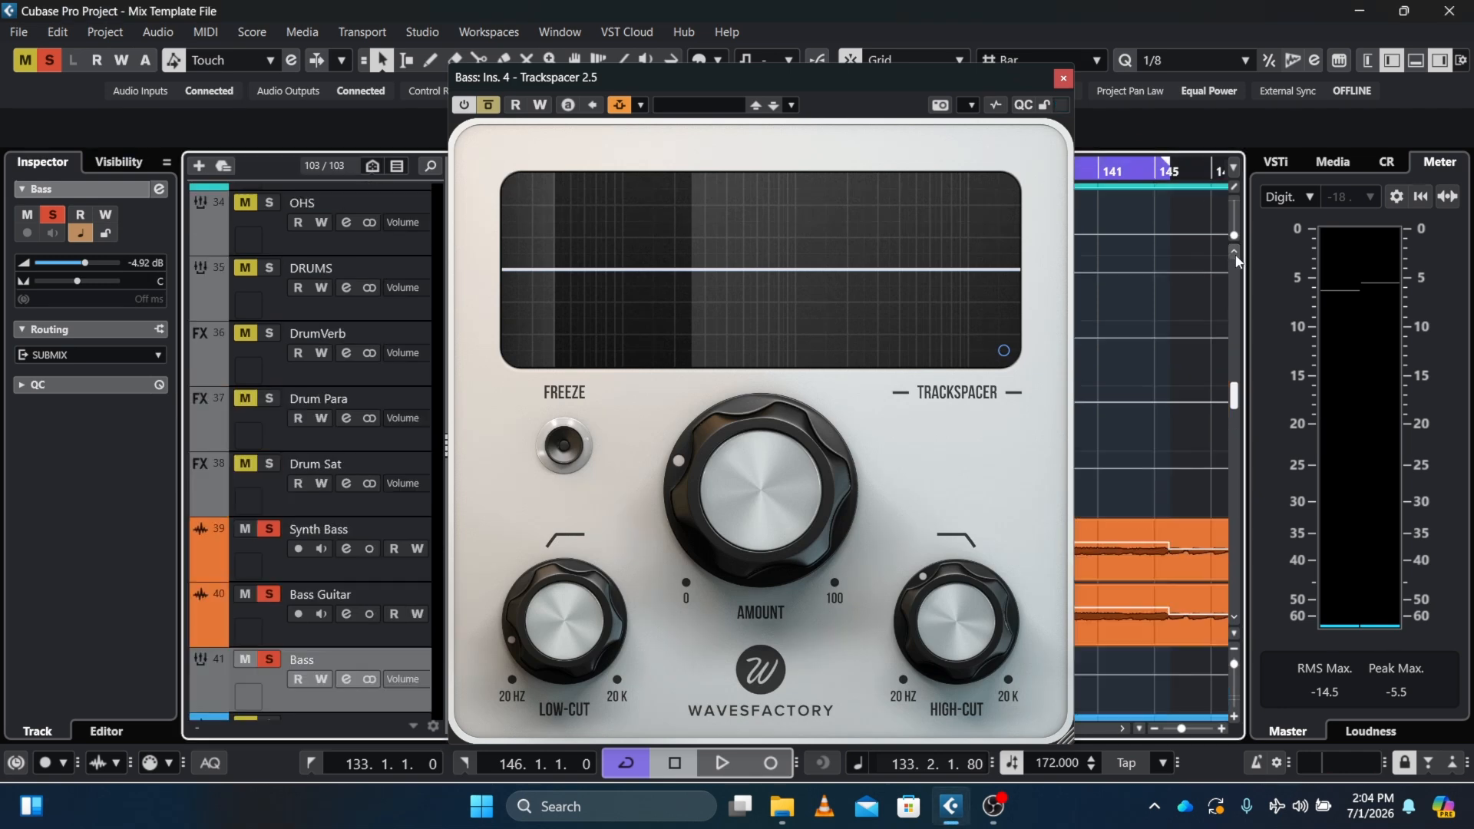
{"action": "left_click", "coordinate": [1235, 251]}
{"action": "left_click", "coordinate": [1235, 252]}
{"action": "left_click", "coordinate": [1234, 251]}
{"action": "left_click", "coordinate": [1234, 252]}
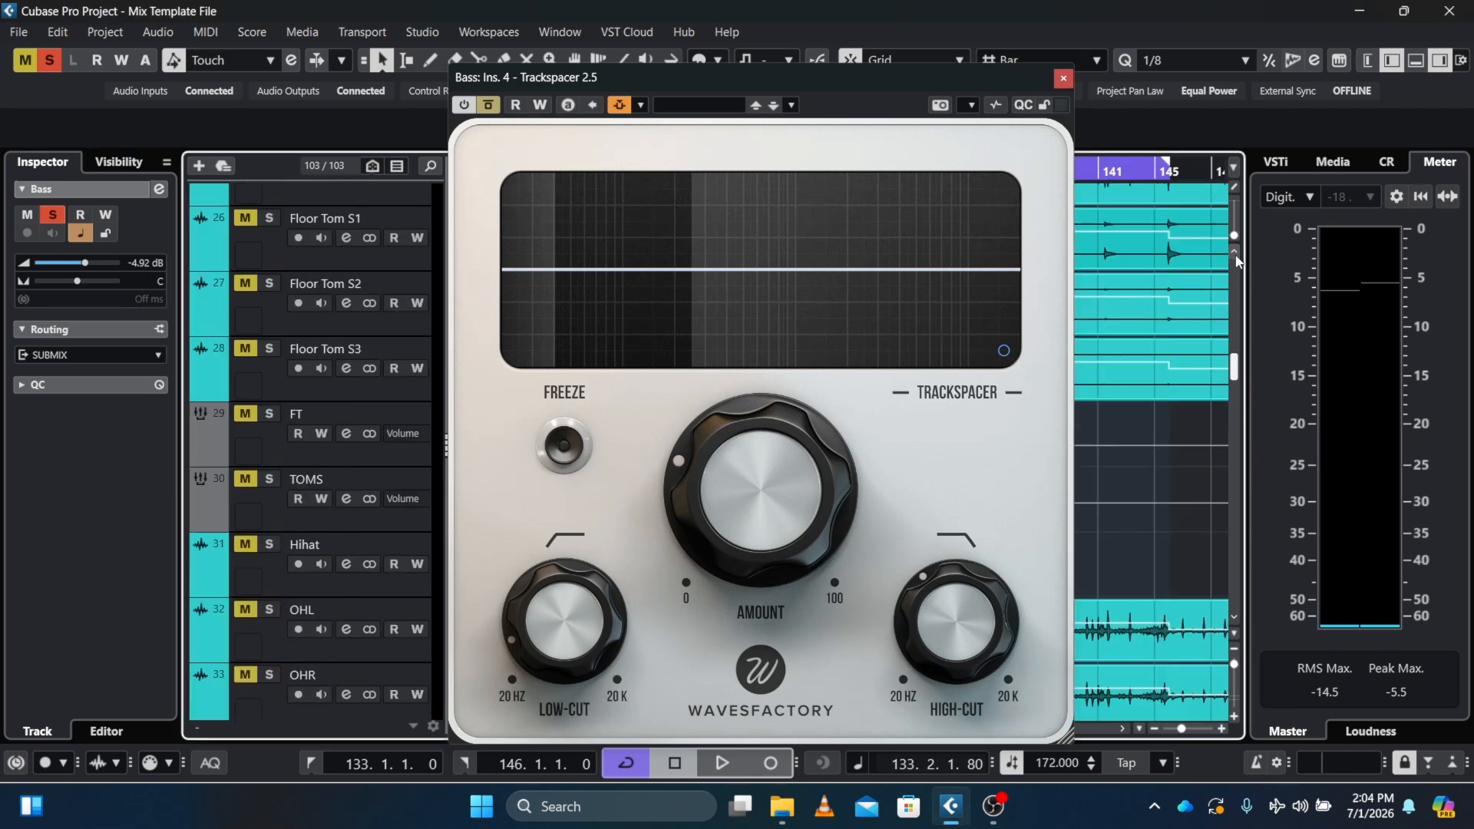
{"action": "left_click", "coordinate": [1234, 252]}
{"action": "left_click", "coordinate": [1235, 252]}
{"action": "left_click", "coordinate": [1234, 252]}
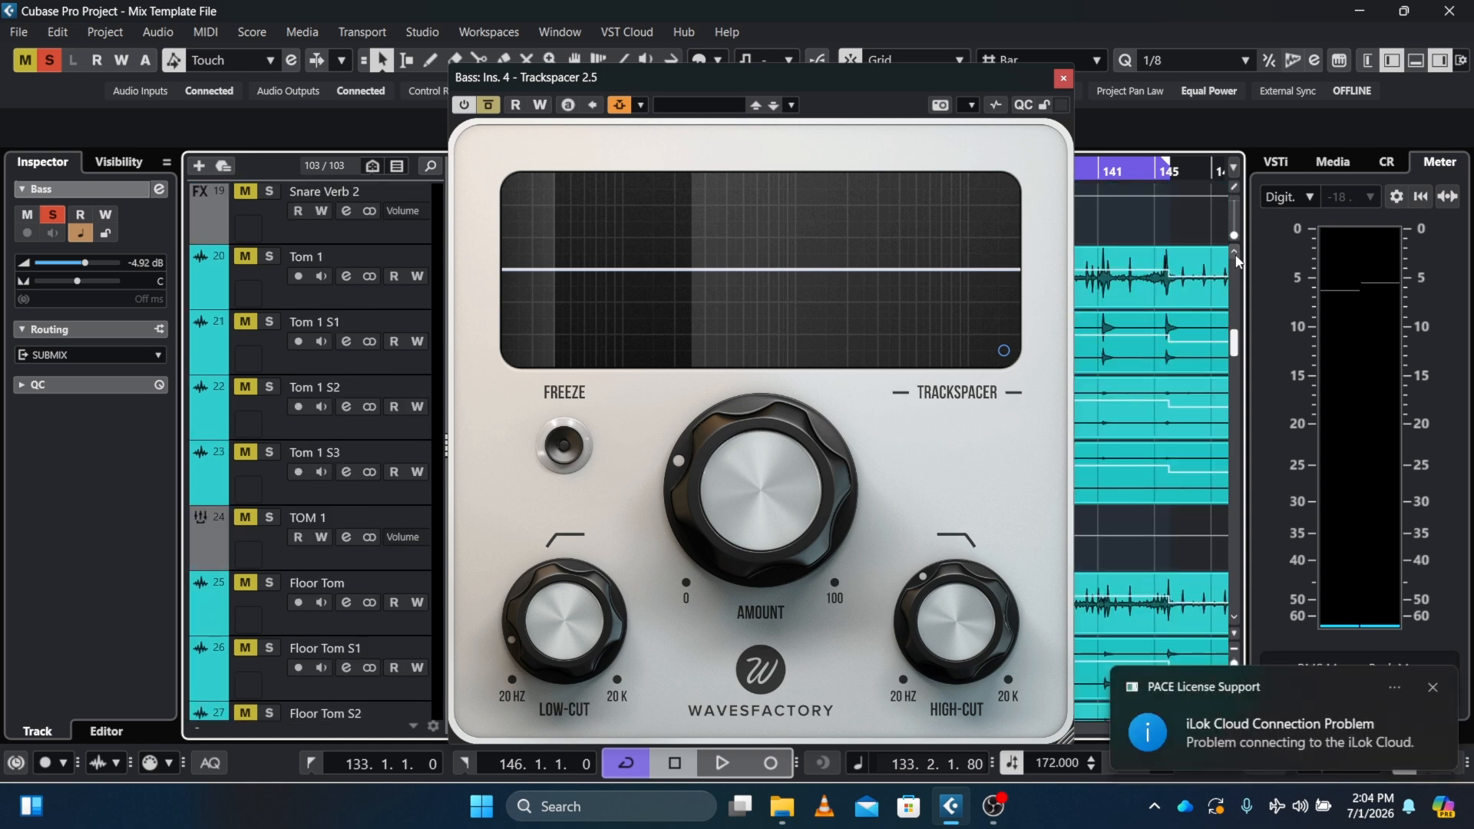
{"action": "left_click", "coordinate": [1235, 252]}
{"action": "left_click", "coordinate": [1234, 252]}
{"action": "left_click", "coordinate": [1235, 252]}
{"action": "left_click", "coordinate": [1234, 251]}
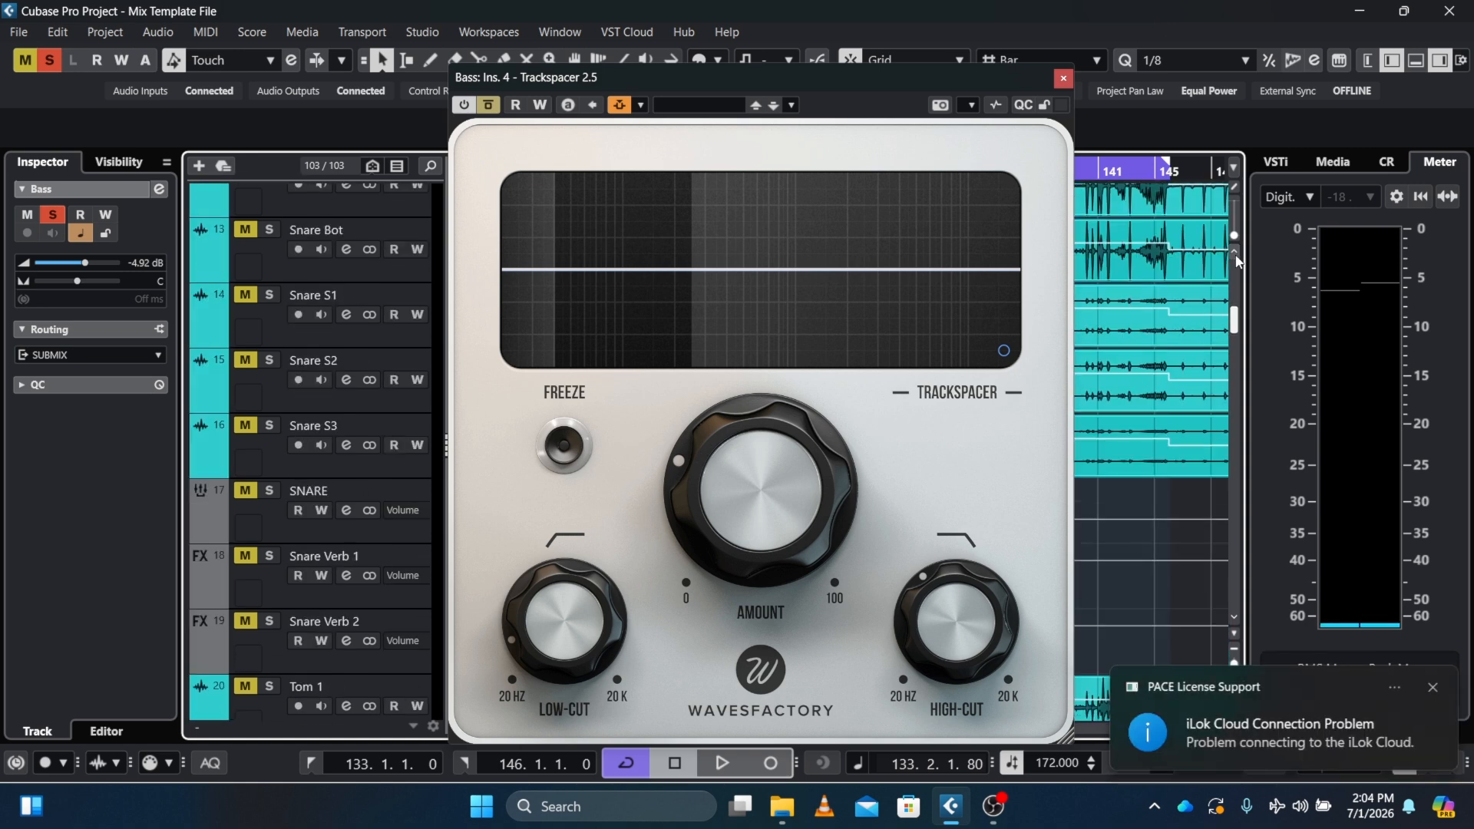
{"action": "left_click", "coordinate": [1235, 252]}
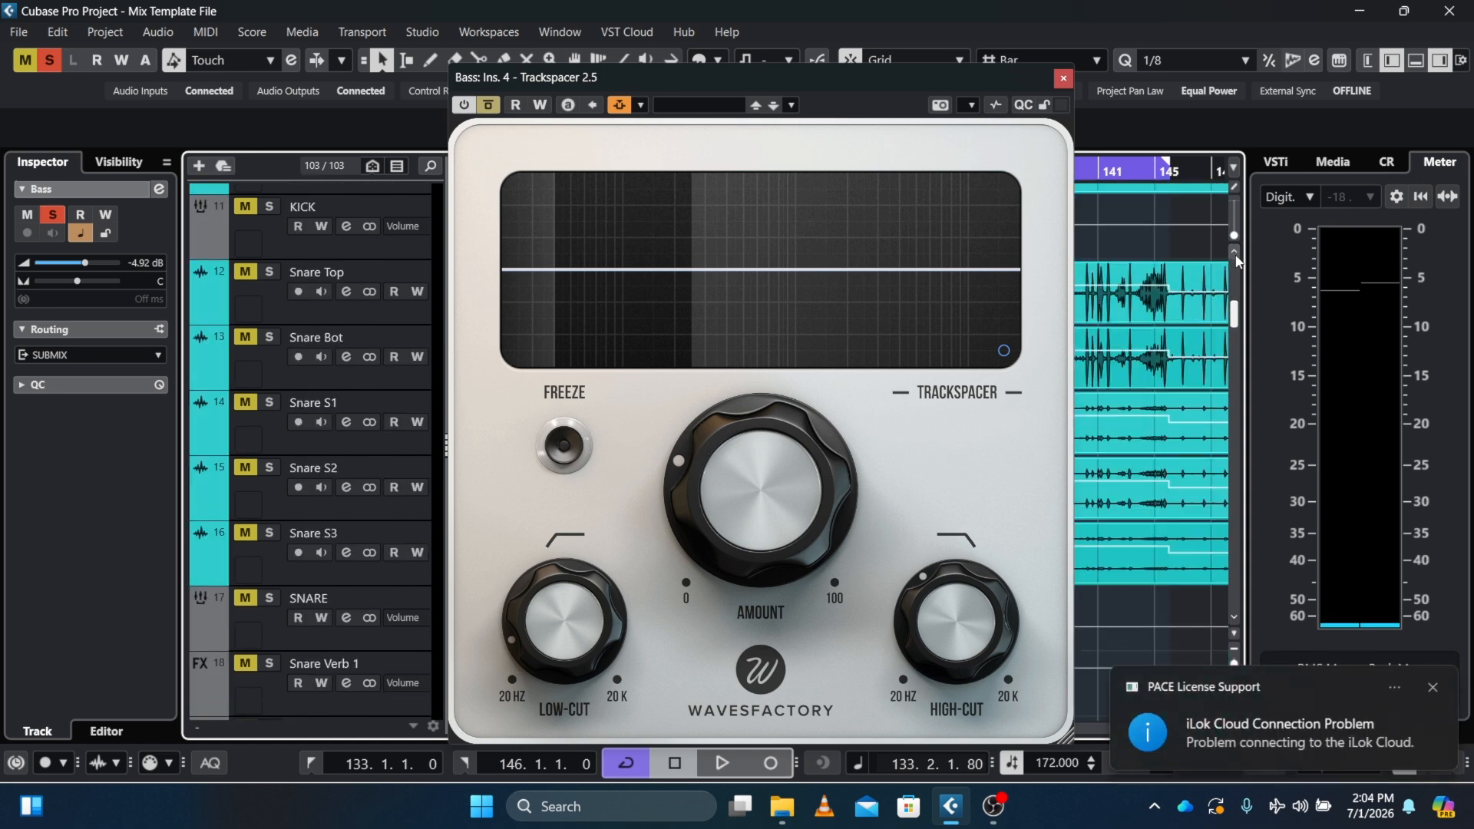
{"action": "left_click", "coordinate": [273, 207]}
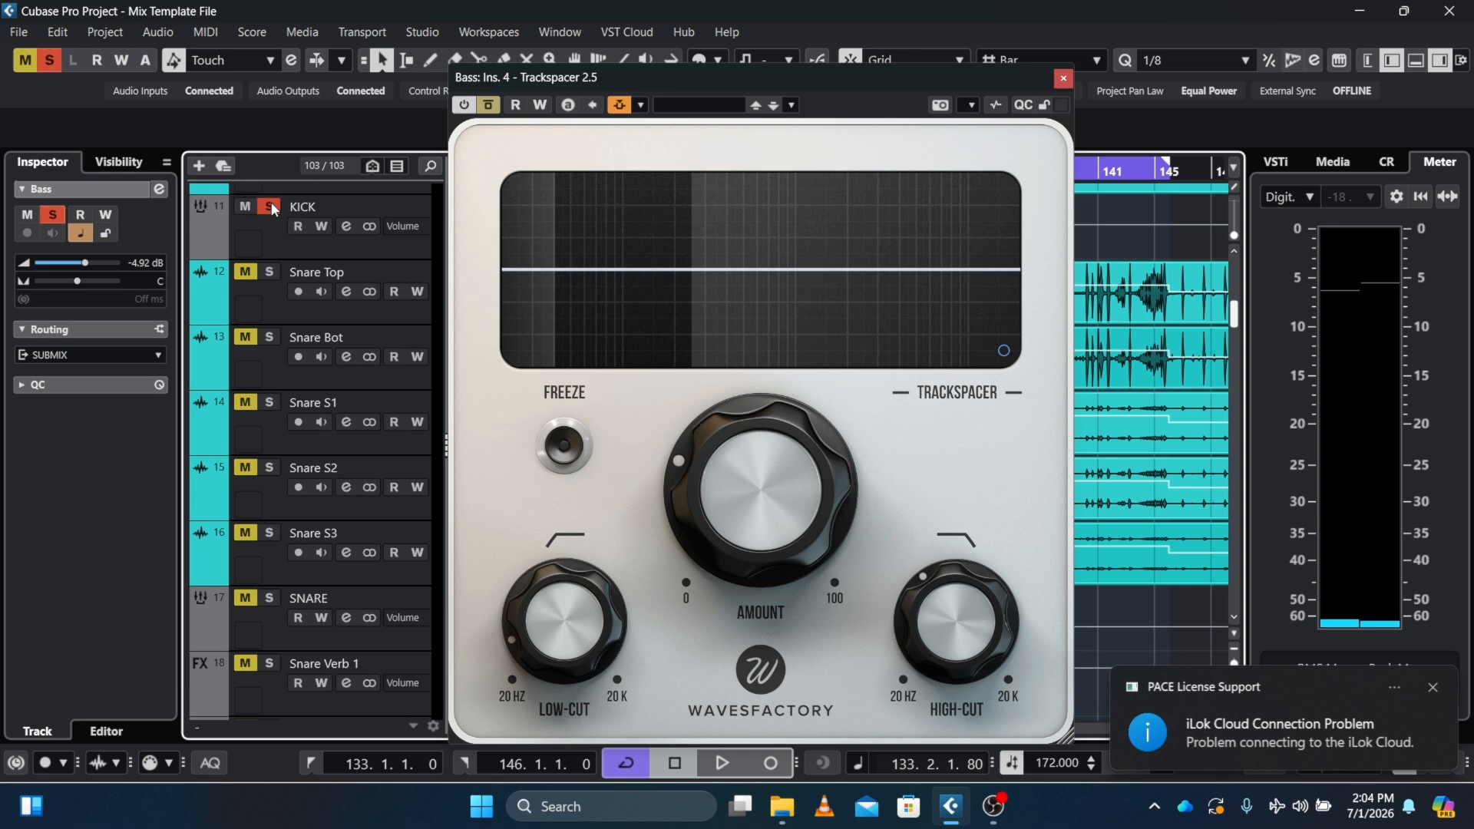
{"action": "left_click", "coordinate": [1234, 252]}
{"action": "left_click", "coordinate": [1234, 252]}
{"action": "left_click", "coordinate": [1234, 252]}
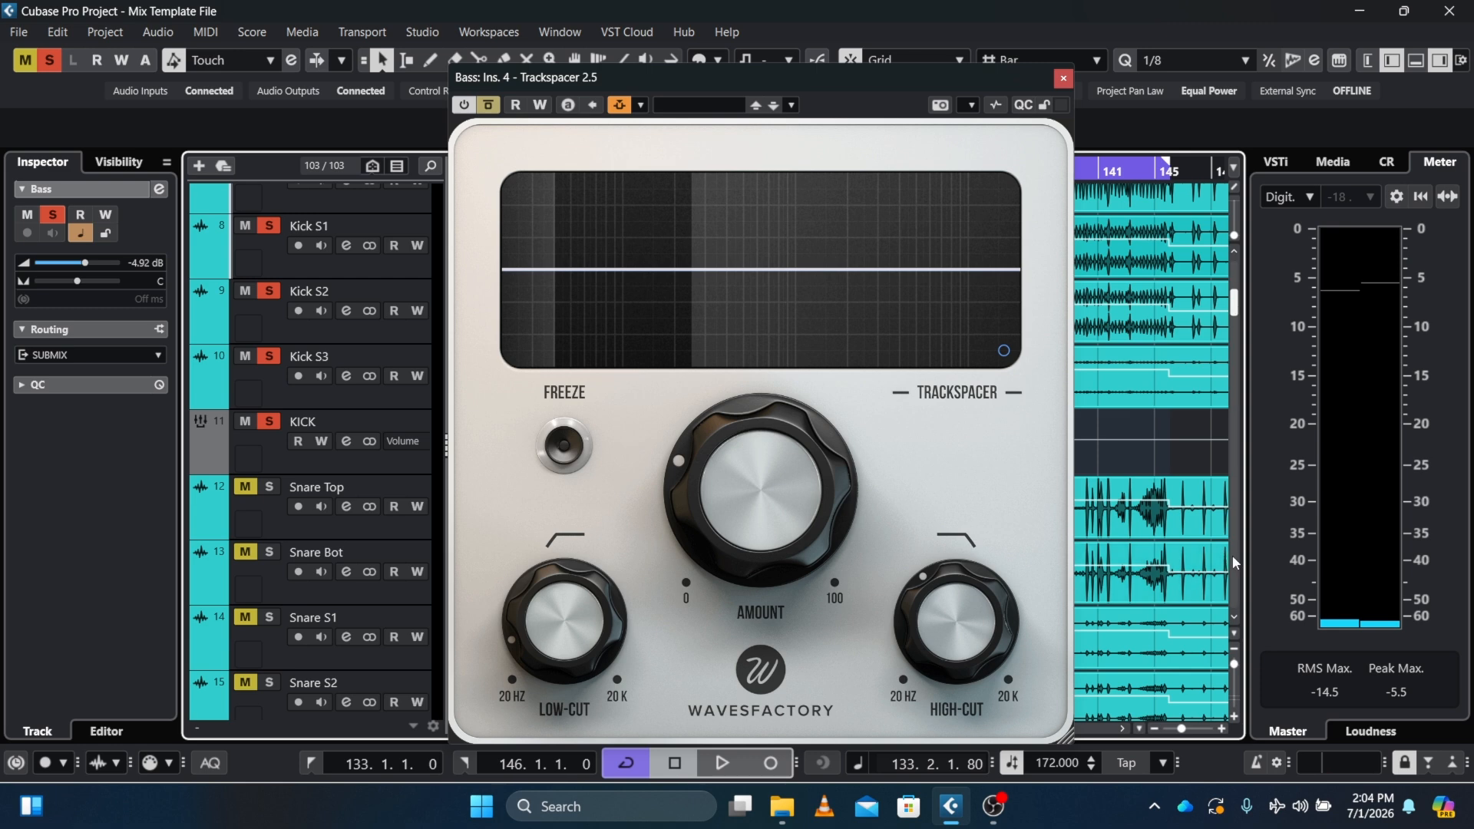
Step: Reopen the Bass group's channel settings and reactivate all four inserts, including Trackspacer 2.5
{"action": "scroll", "coordinate": [1232, 555], "scroll_direction": "down", "scroll_amount": 10}
{"action": "scroll", "coordinate": [1232, 555], "scroll_direction": "down", "scroll_amount": 5}
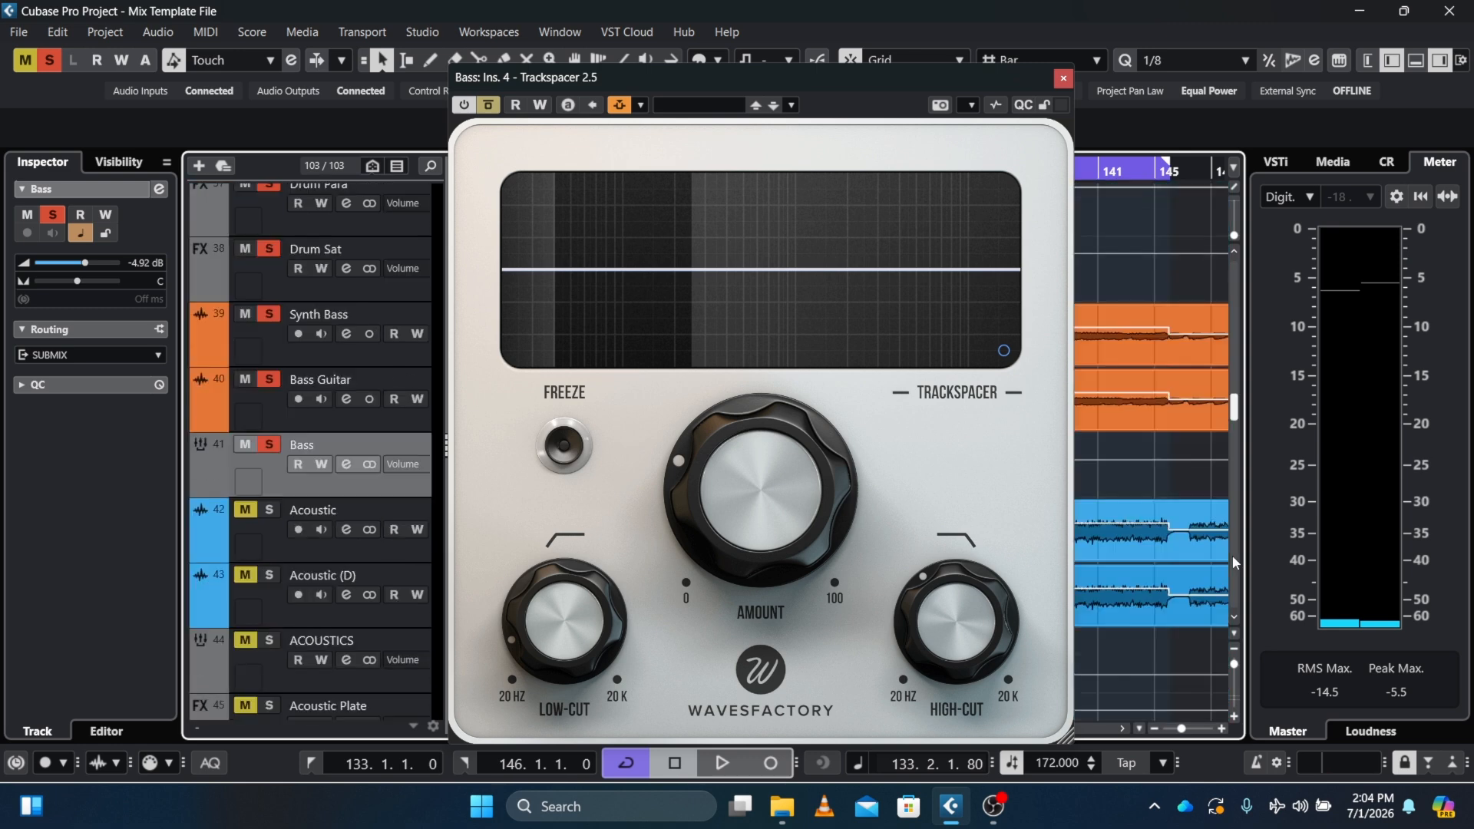
{"action": "scroll", "coordinate": [1232, 555], "scroll_direction": "down", "scroll_amount": 5}
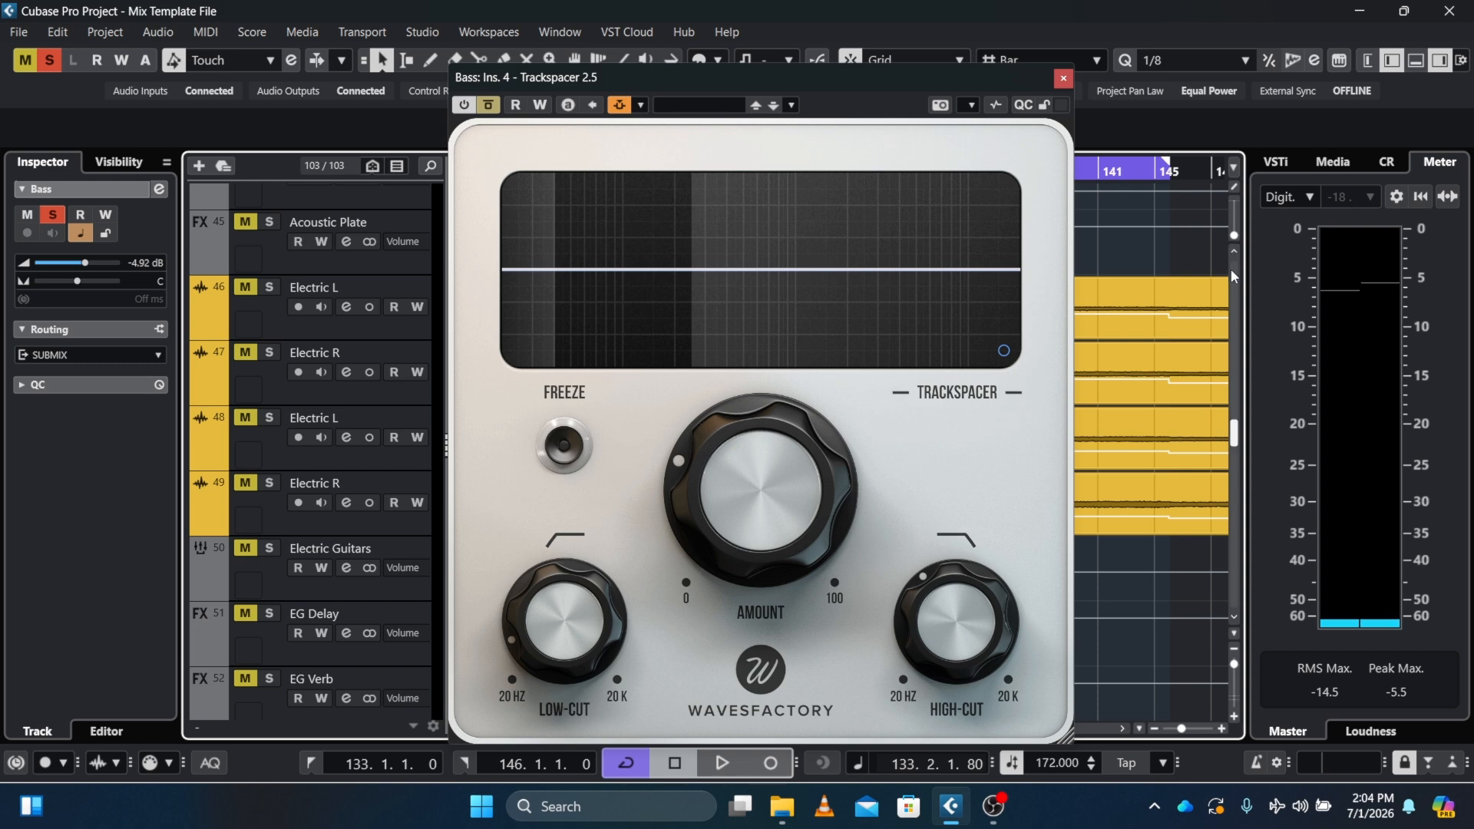
{"action": "scroll", "coordinate": [1231, 269], "scroll_direction": "up", "scroll_amount": 5}
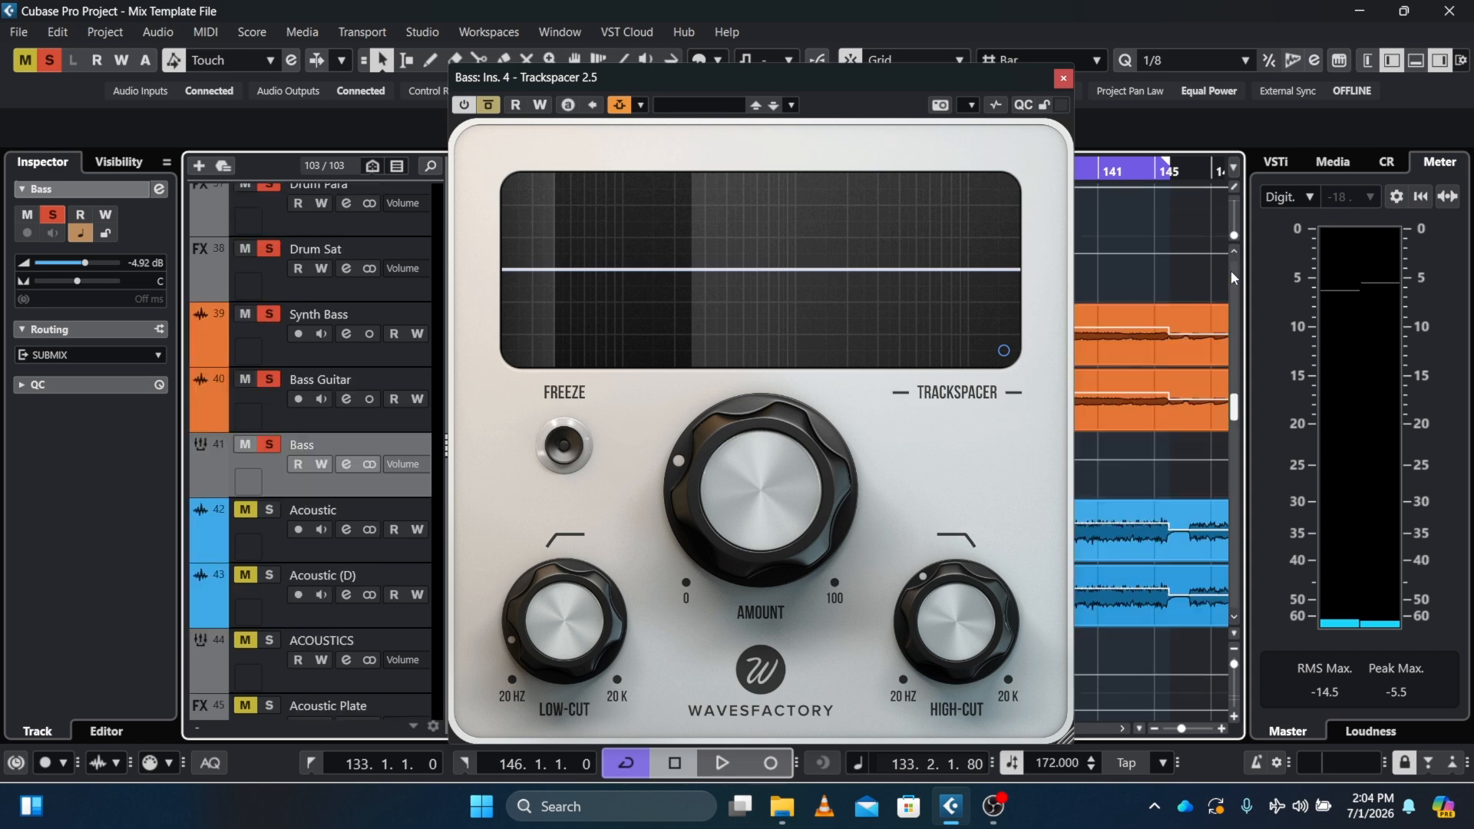
{"action": "left_click", "coordinate": [156, 189]}
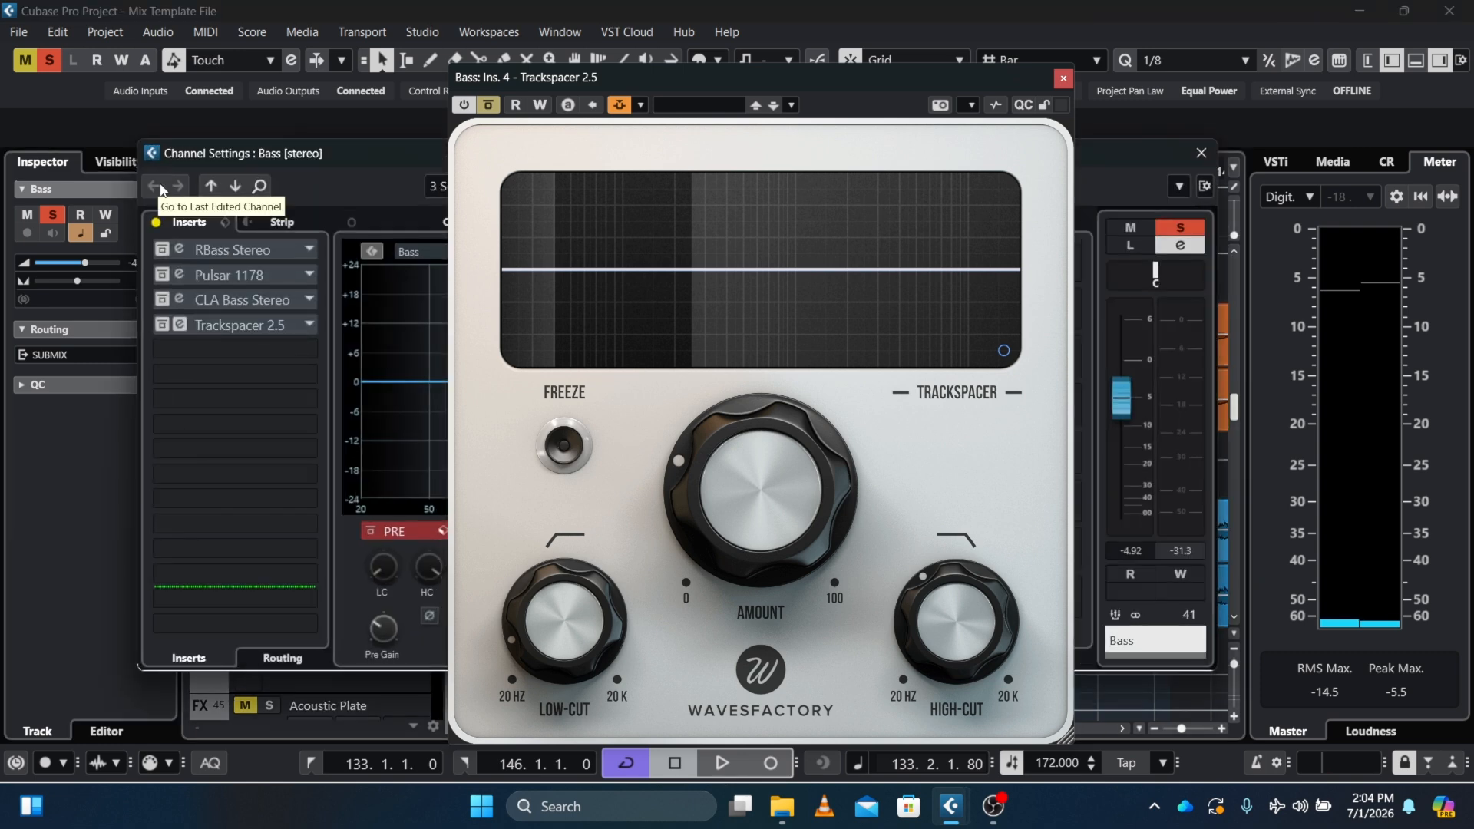
{"action": "left_click", "coordinate": [157, 222]}
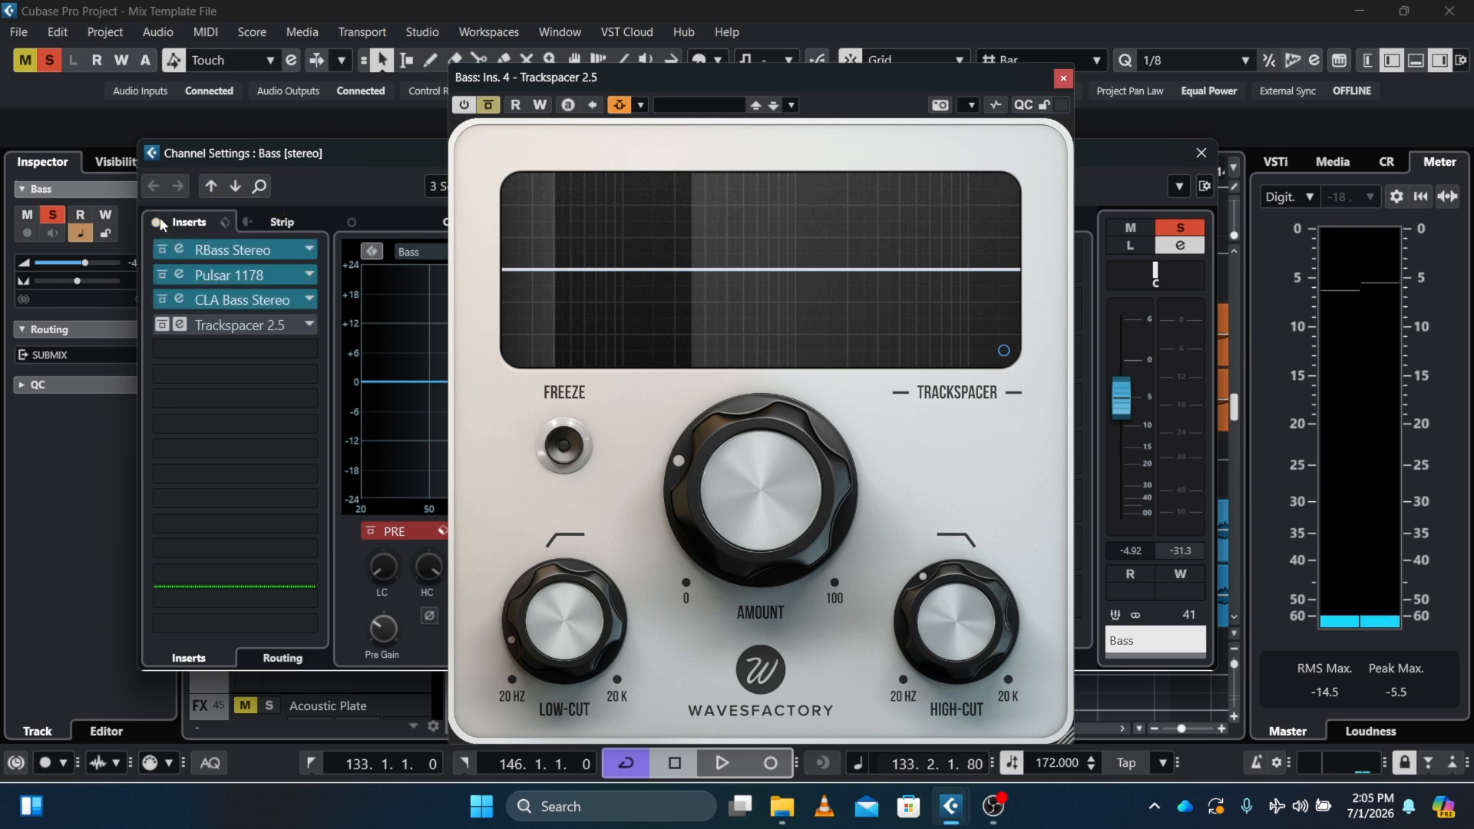
{"action": "left_click", "coordinate": [162, 324]}
Step: Play the soloed kick and bass twice to check Trackspacer's ducking, and close the Bass channel settings
{"action": "key", "text": "space"}
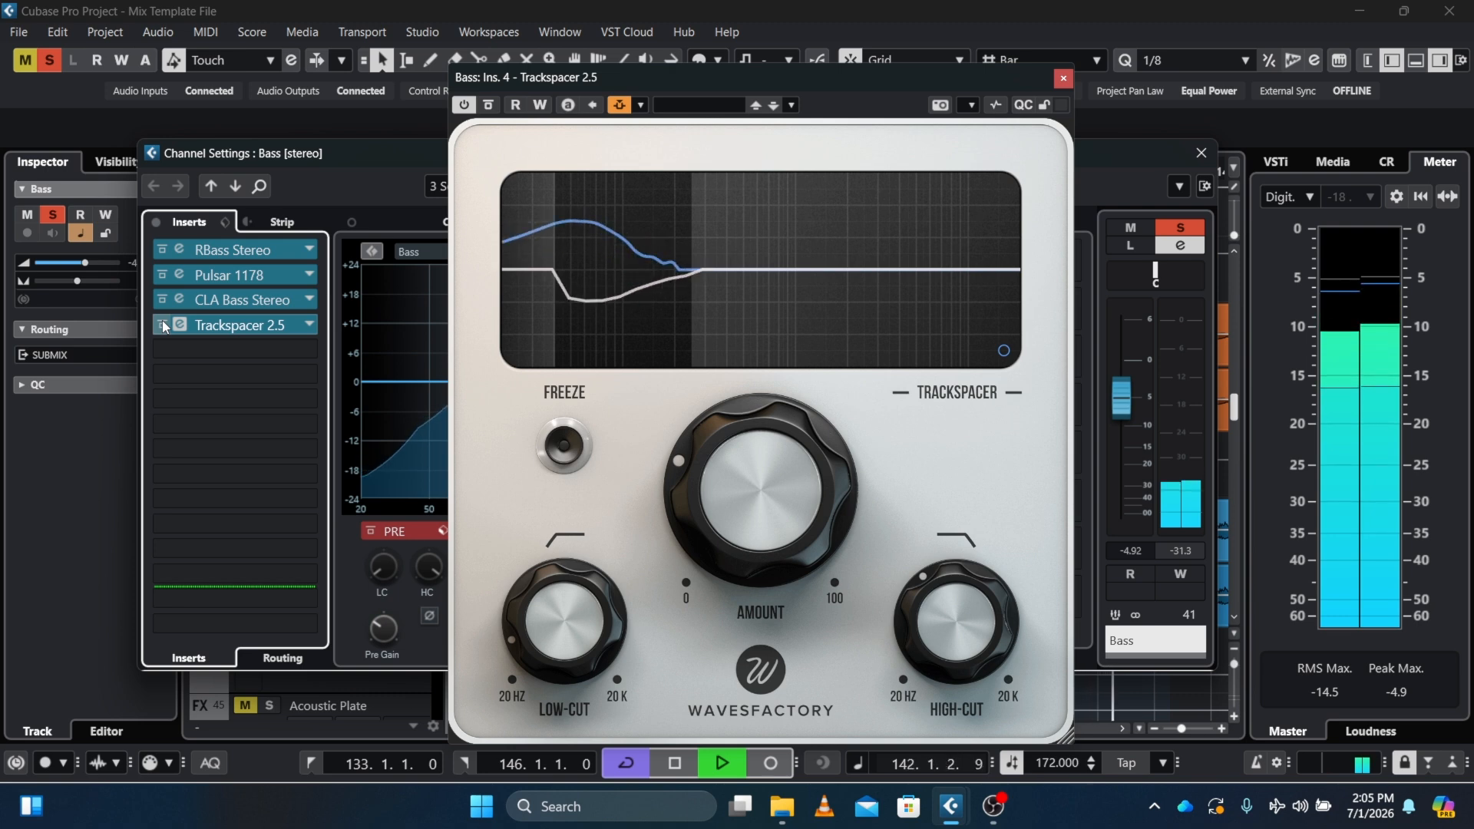
{"action": "key", "text": "space"}
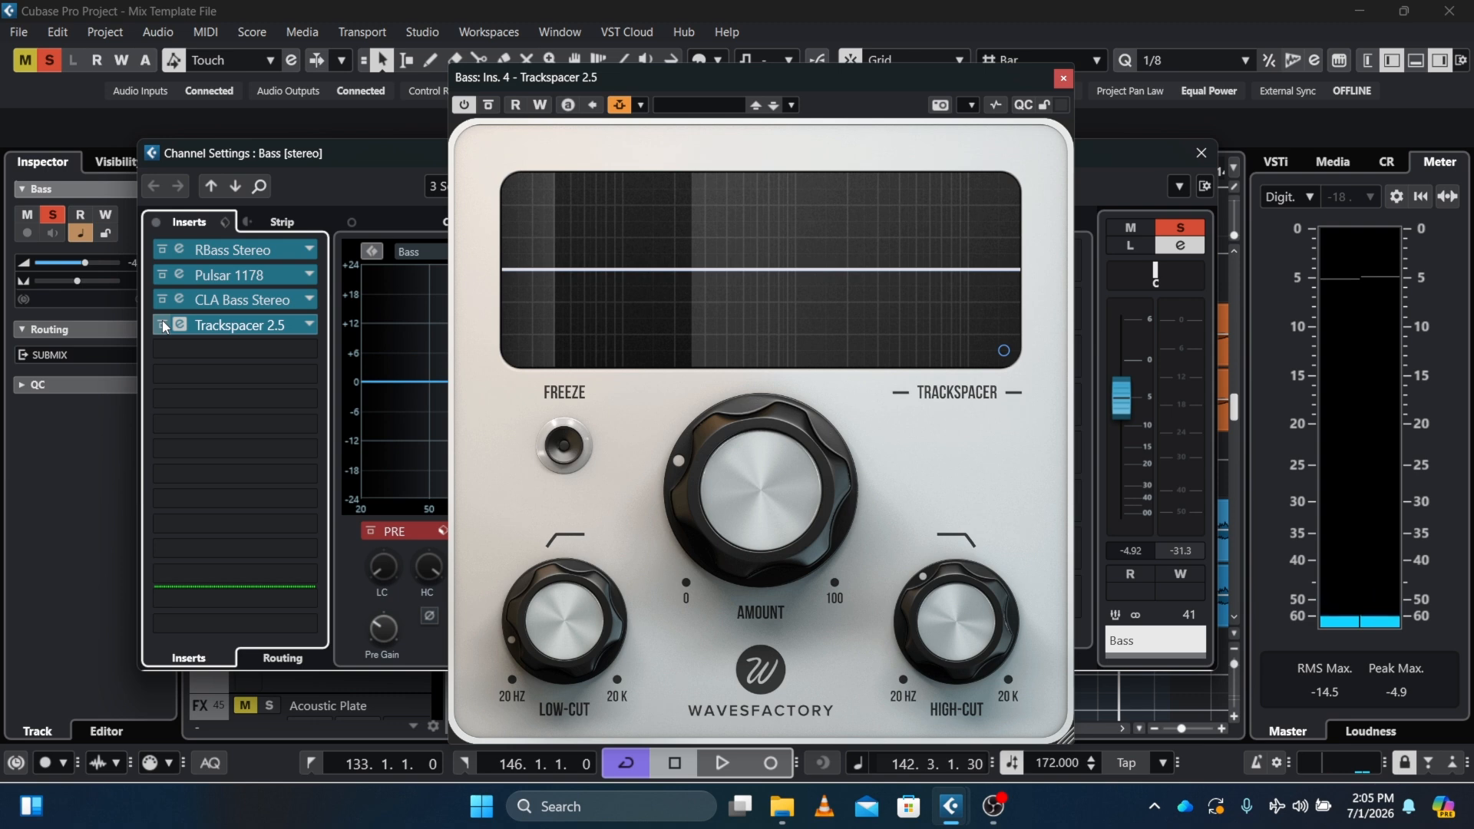
{"action": "key", "text": "space"}
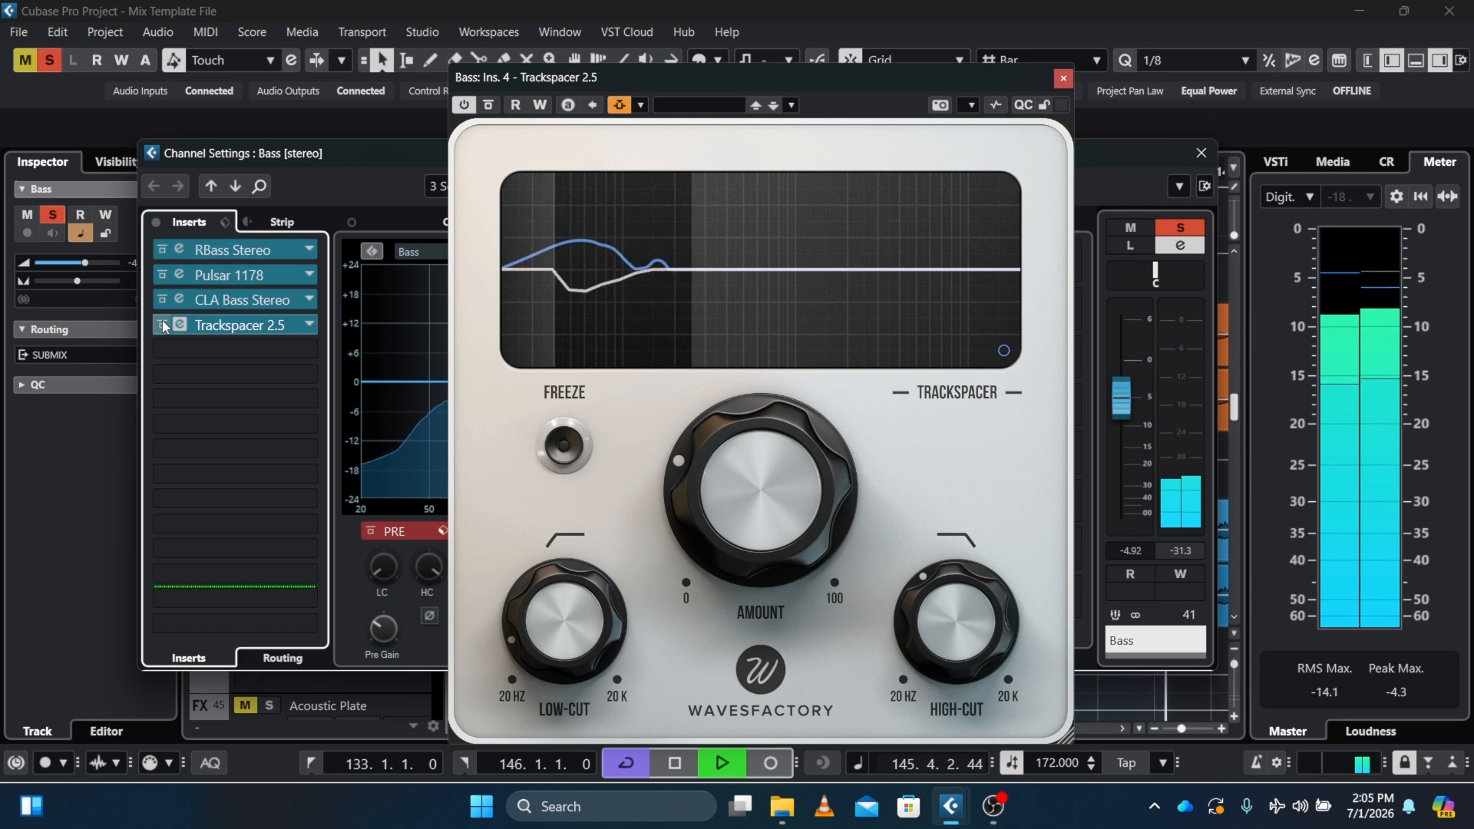
{"action": "key", "text": "space"}
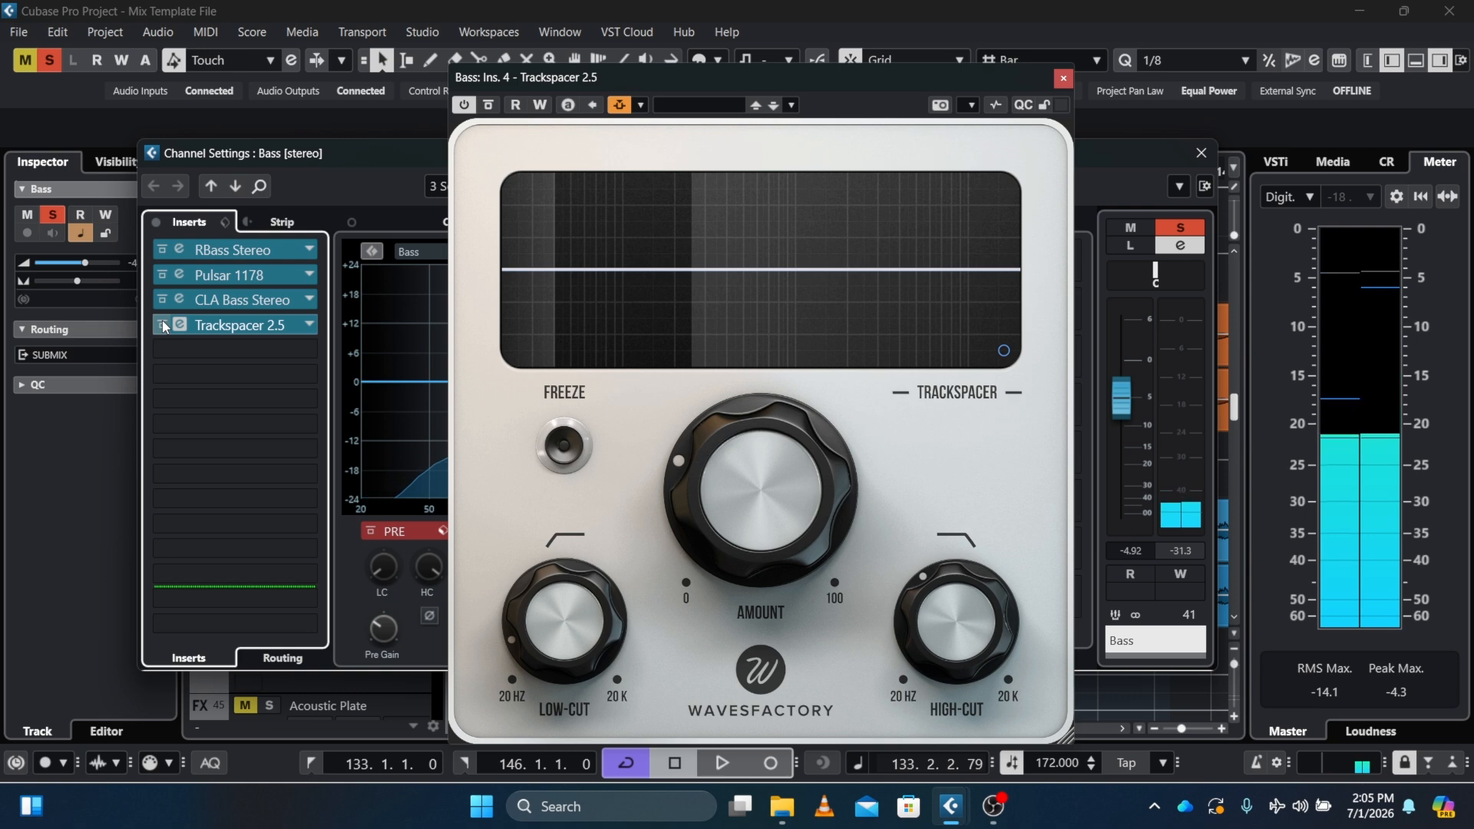
{"action": "key", "text": "Escape"}
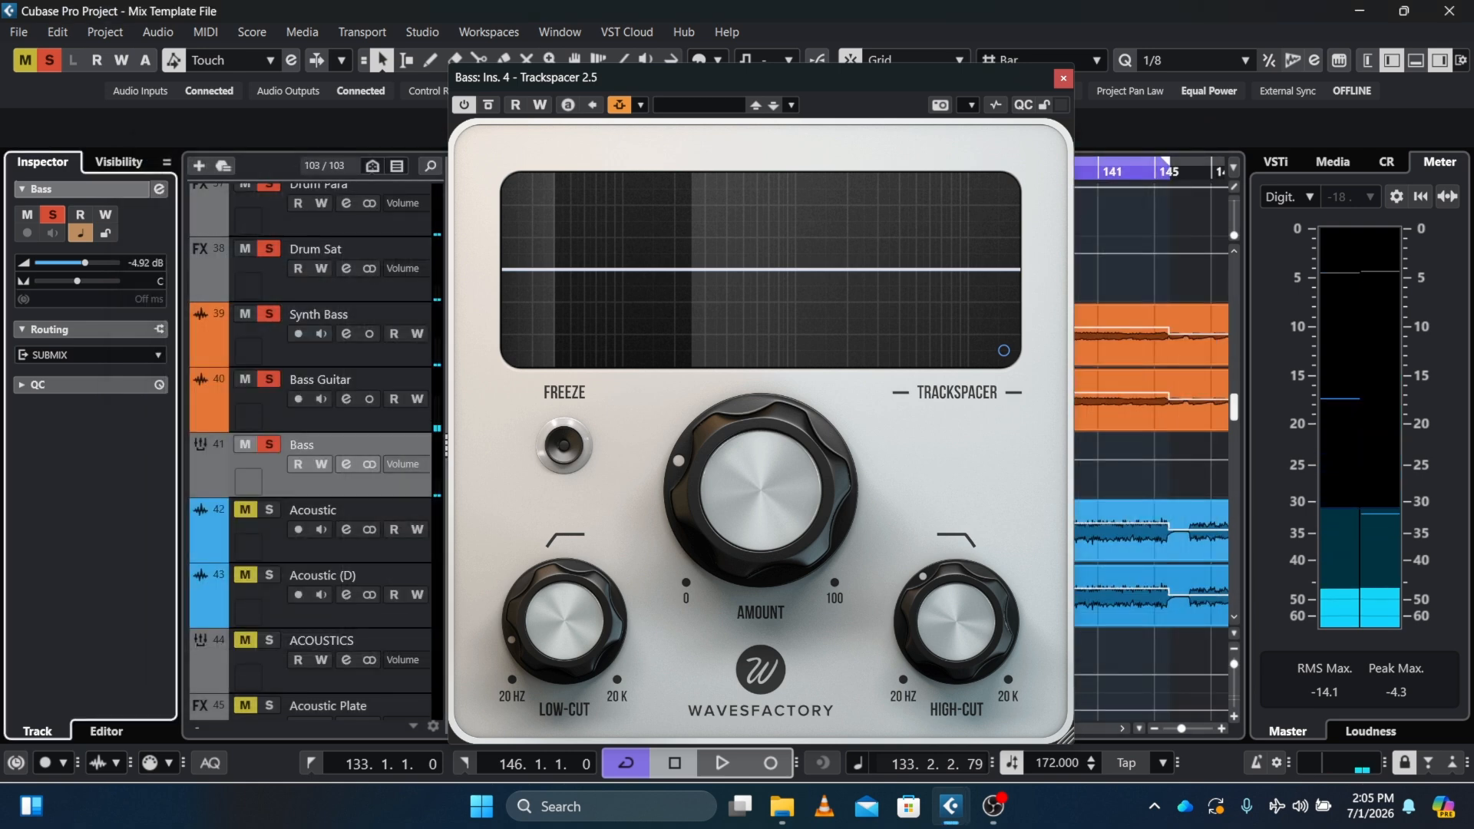
Step: Reduce the track heights, solo the DRUMS group with all its drum tracks, and close the Trackspacer editor
{"action": "key", "text": "shift+g"}
{"action": "key", "text": "shift+g"}
{"action": "key", "text": "shift+g"}
{"action": "key", "text": "shift+g"}
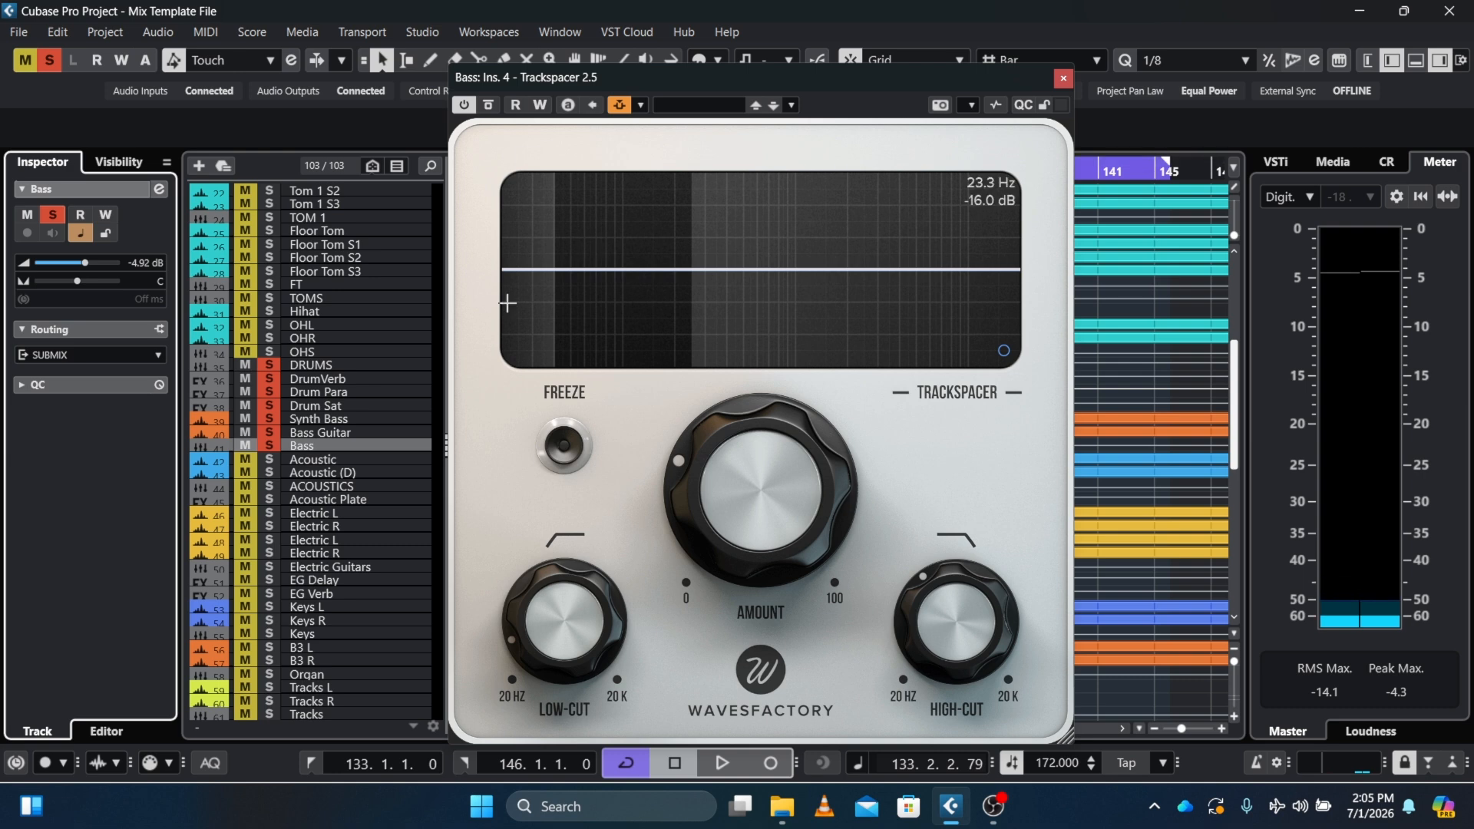
{"action": "left_click", "coordinate": [272, 364]}
{"action": "left_click", "coordinate": [271, 364]}
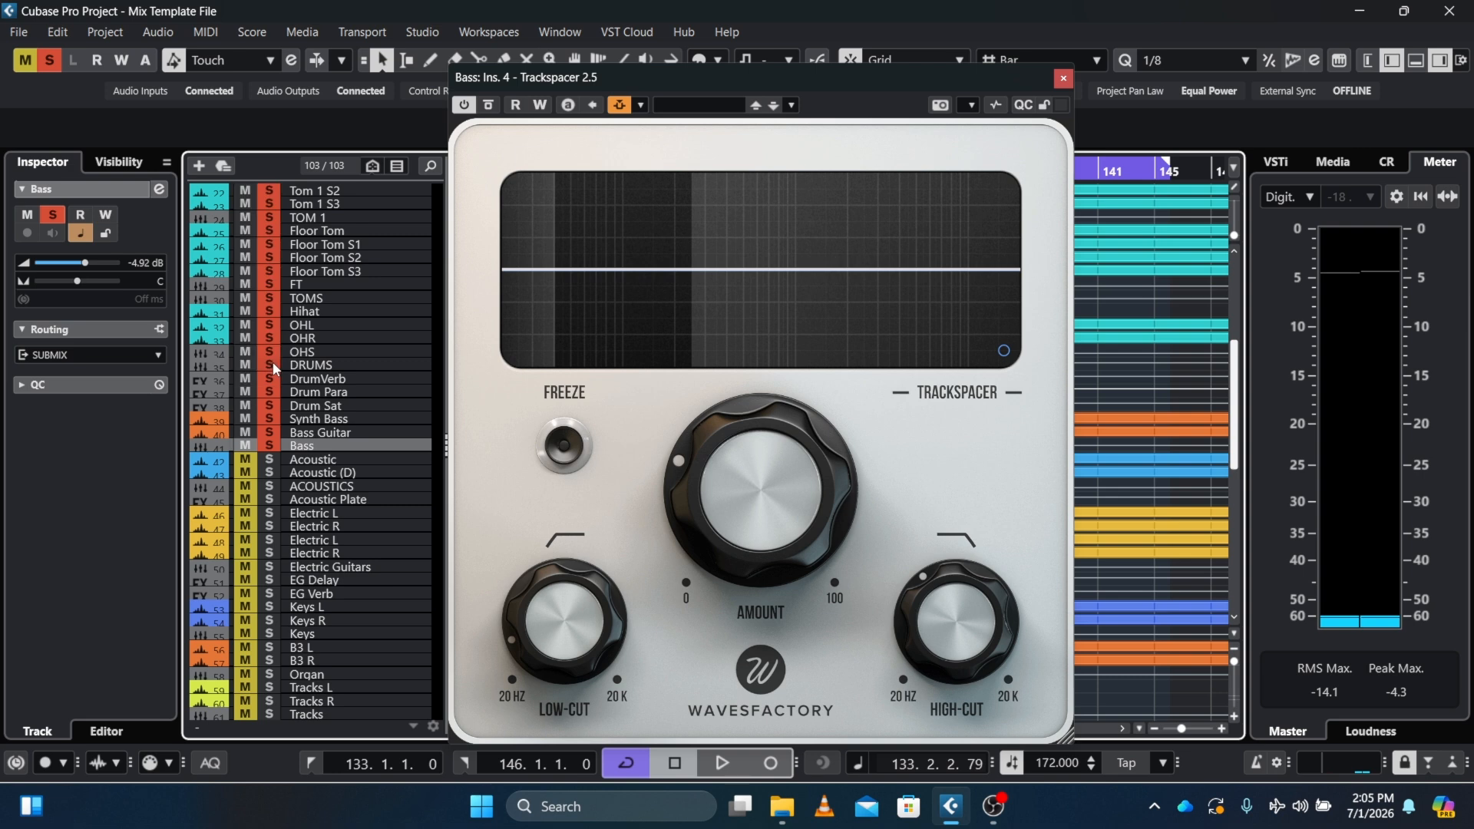
{"action": "scroll", "coordinate": [1234, 255], "scroll_direction": "up", "scroll_amount": 3}
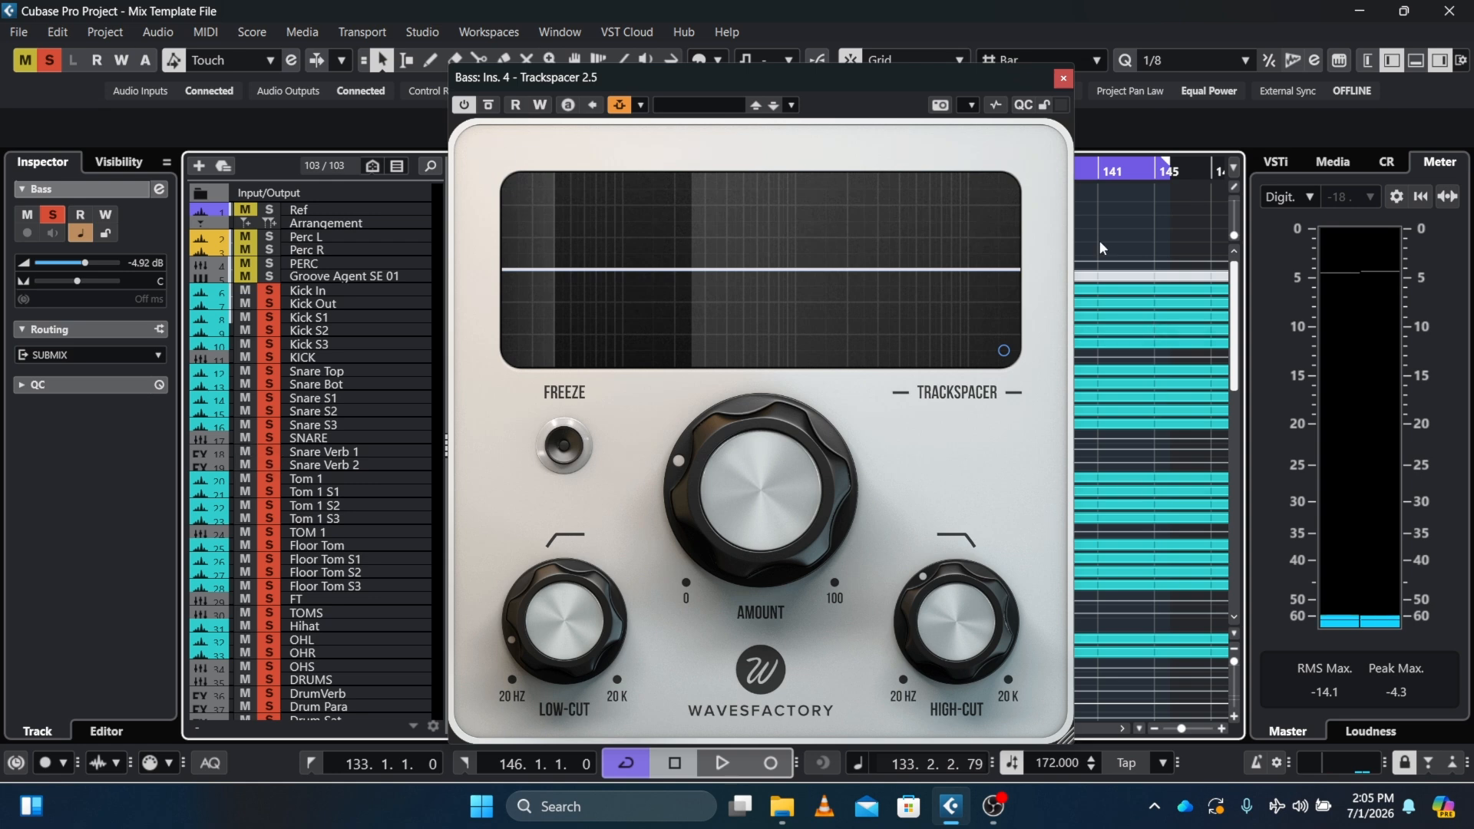
{"action": "left_click", "coordinate": [1068, 80]}
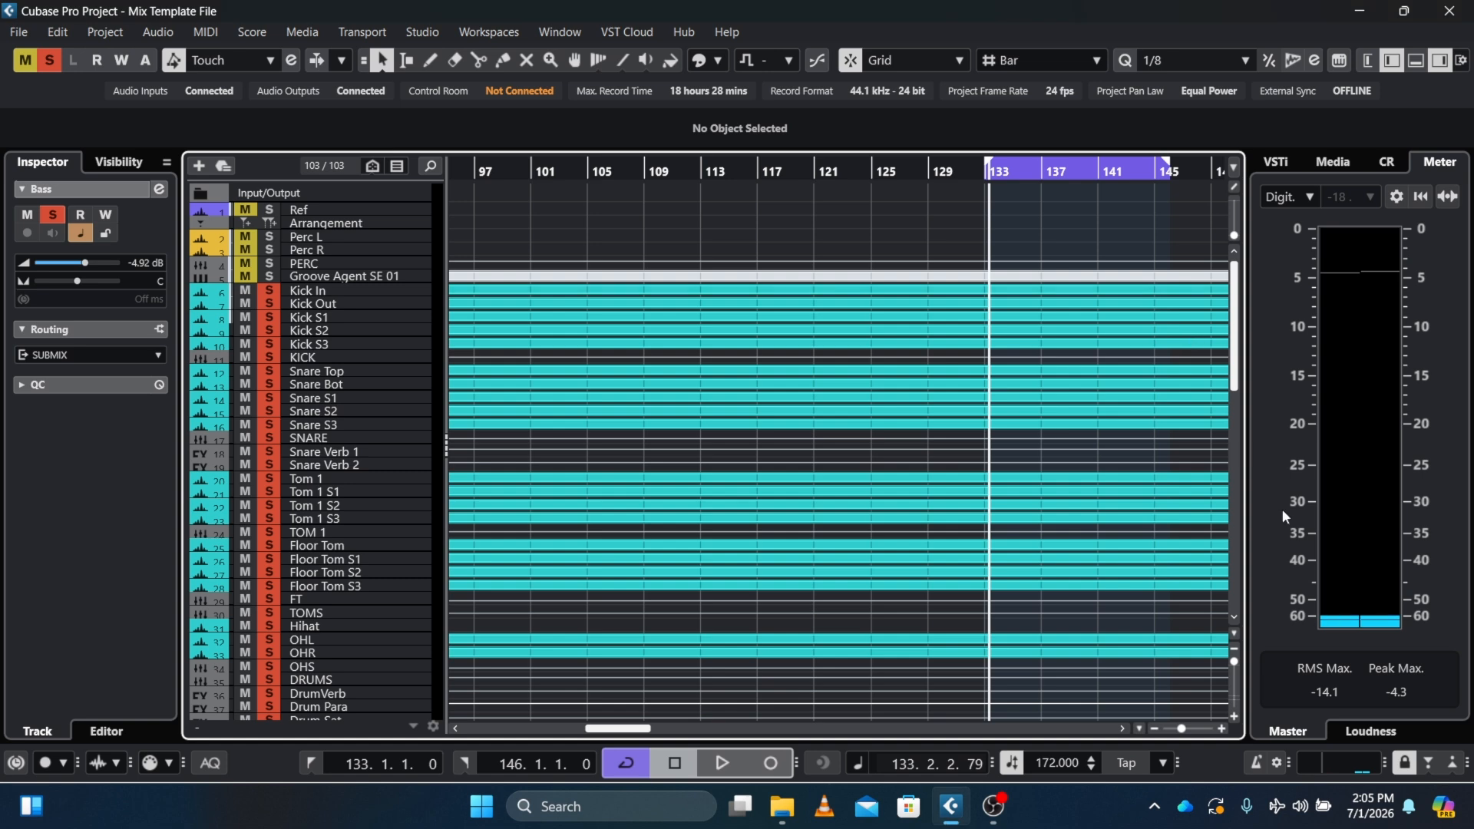
Step: Reopen the Bass group's channel settings and play the drums and bass together with all bass inserts active
{"action": "scroll", "coordinate": [1235, 622], "scroll_direction": "down", "scroll_amount": 2}
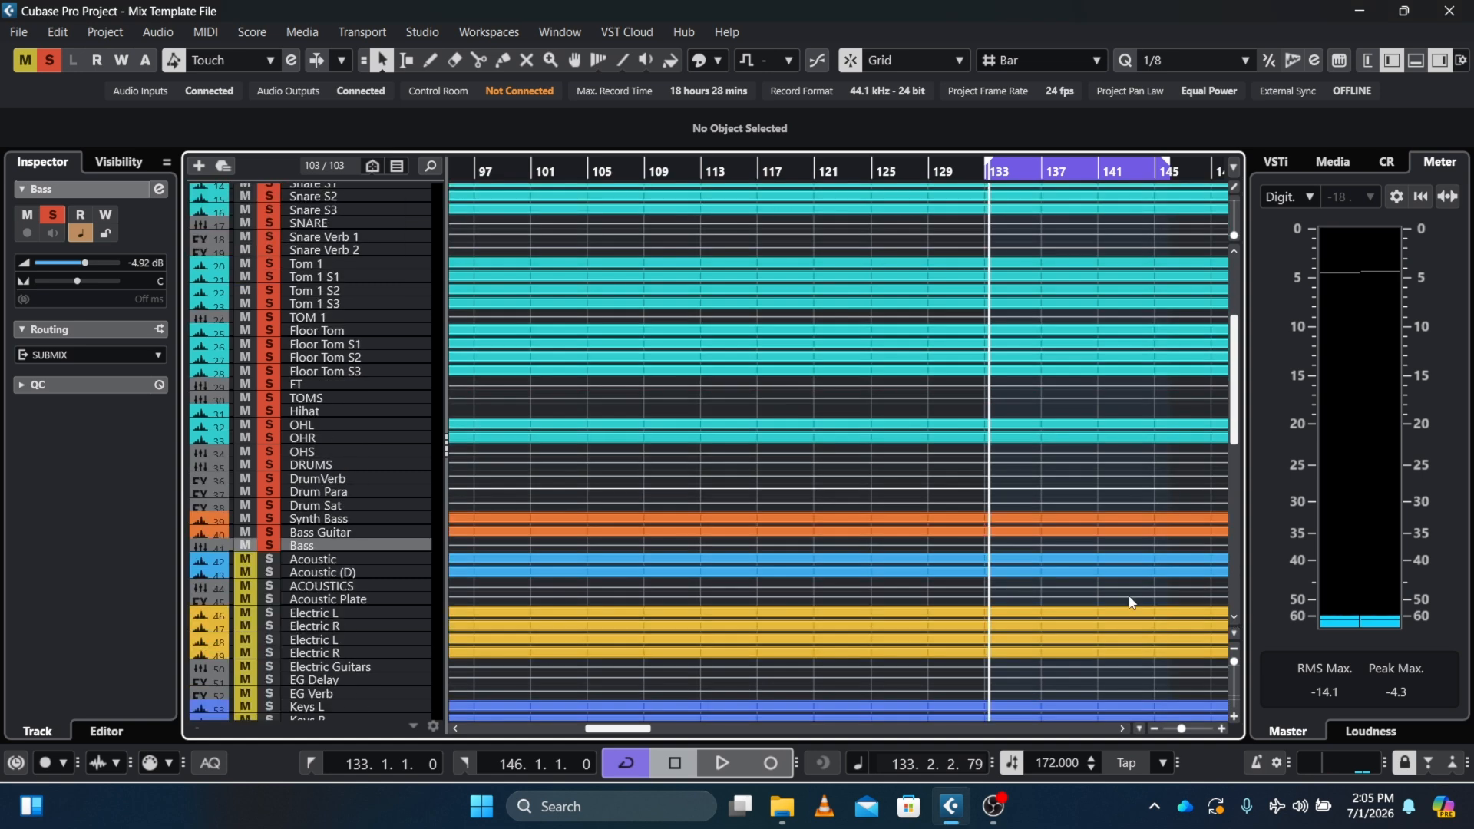
{"action": "left_click", "coordinate": [161, 189]}
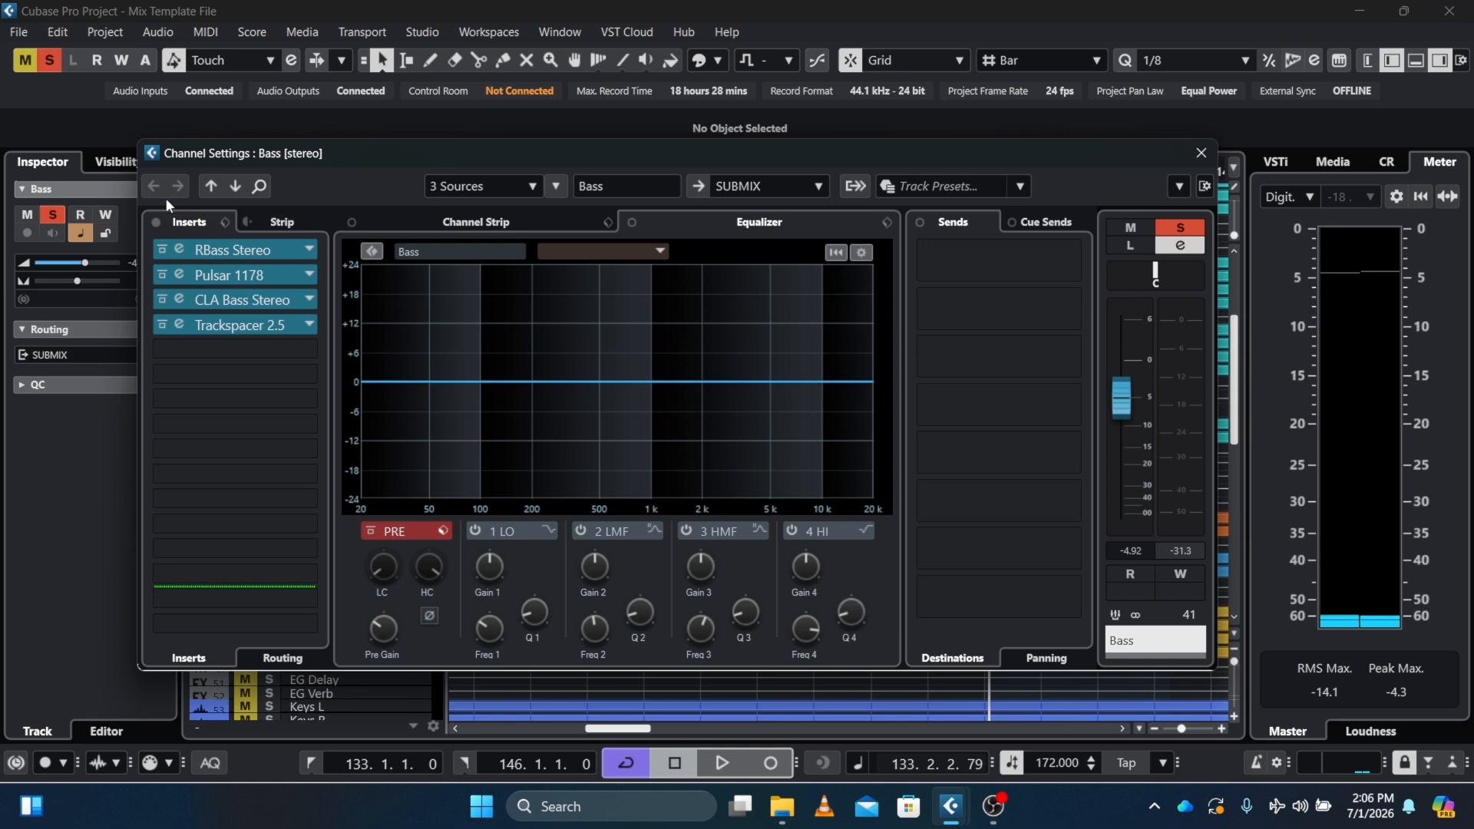
{"action": "key", "text": "space"}
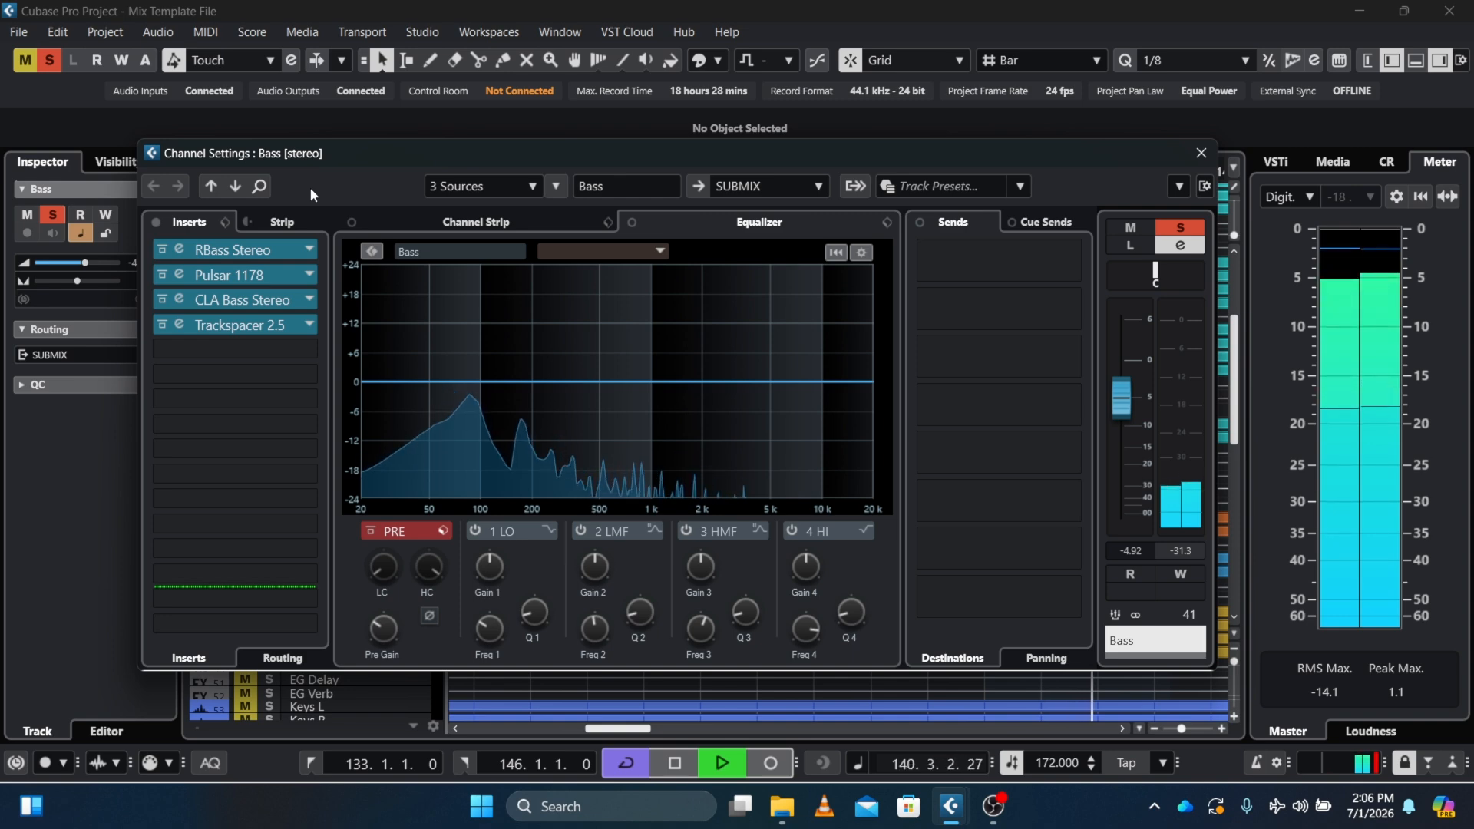
{"action": "key", "text": "space"}
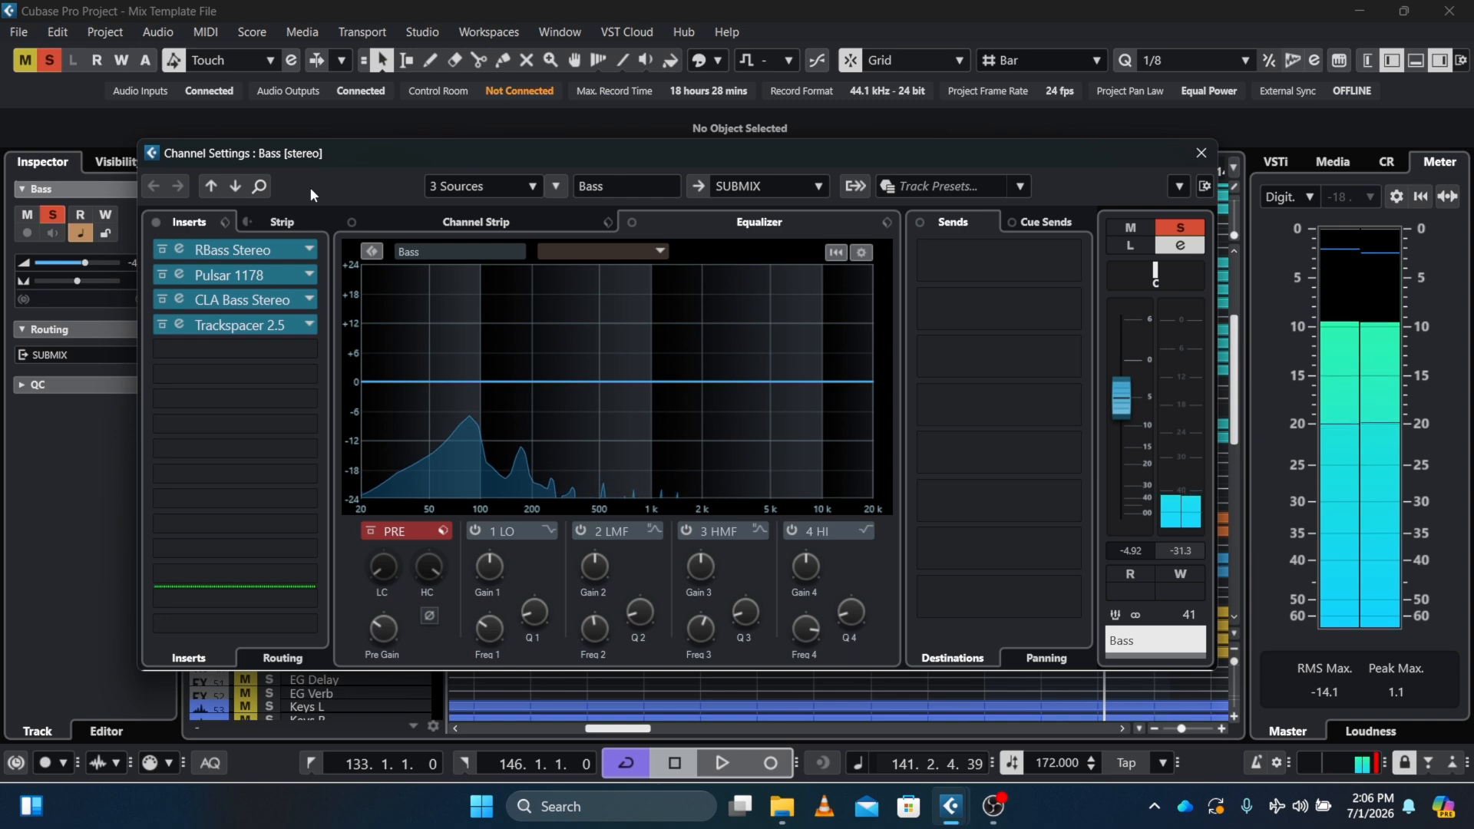
Step: Compare the bass with its inserts bypassed and re-enabled during drum playback, and close the Bass channel settings
{"action": "left_click", "coordinate": [156, 222]}
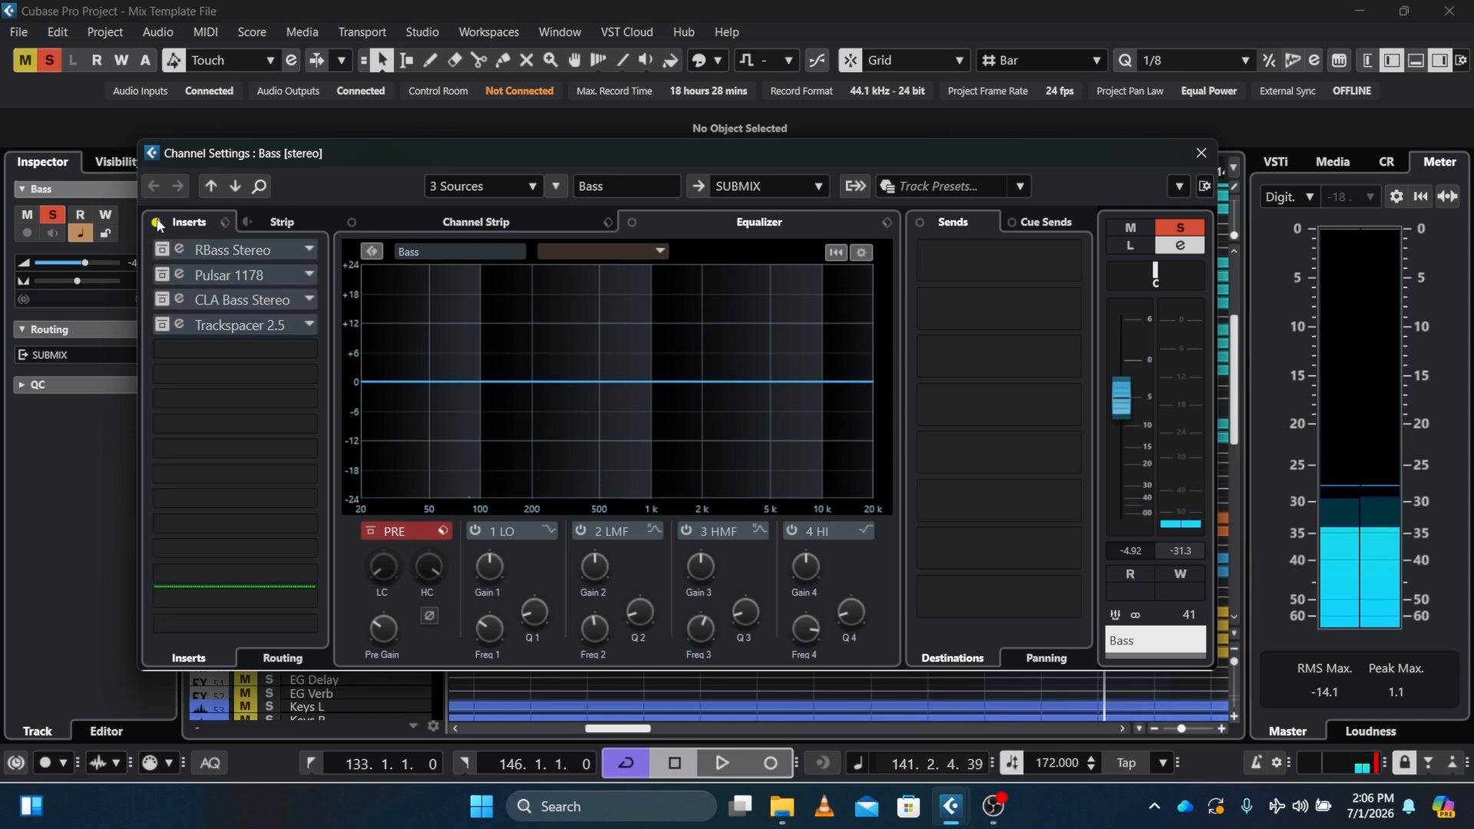
{"action": "key", "text": "space"}
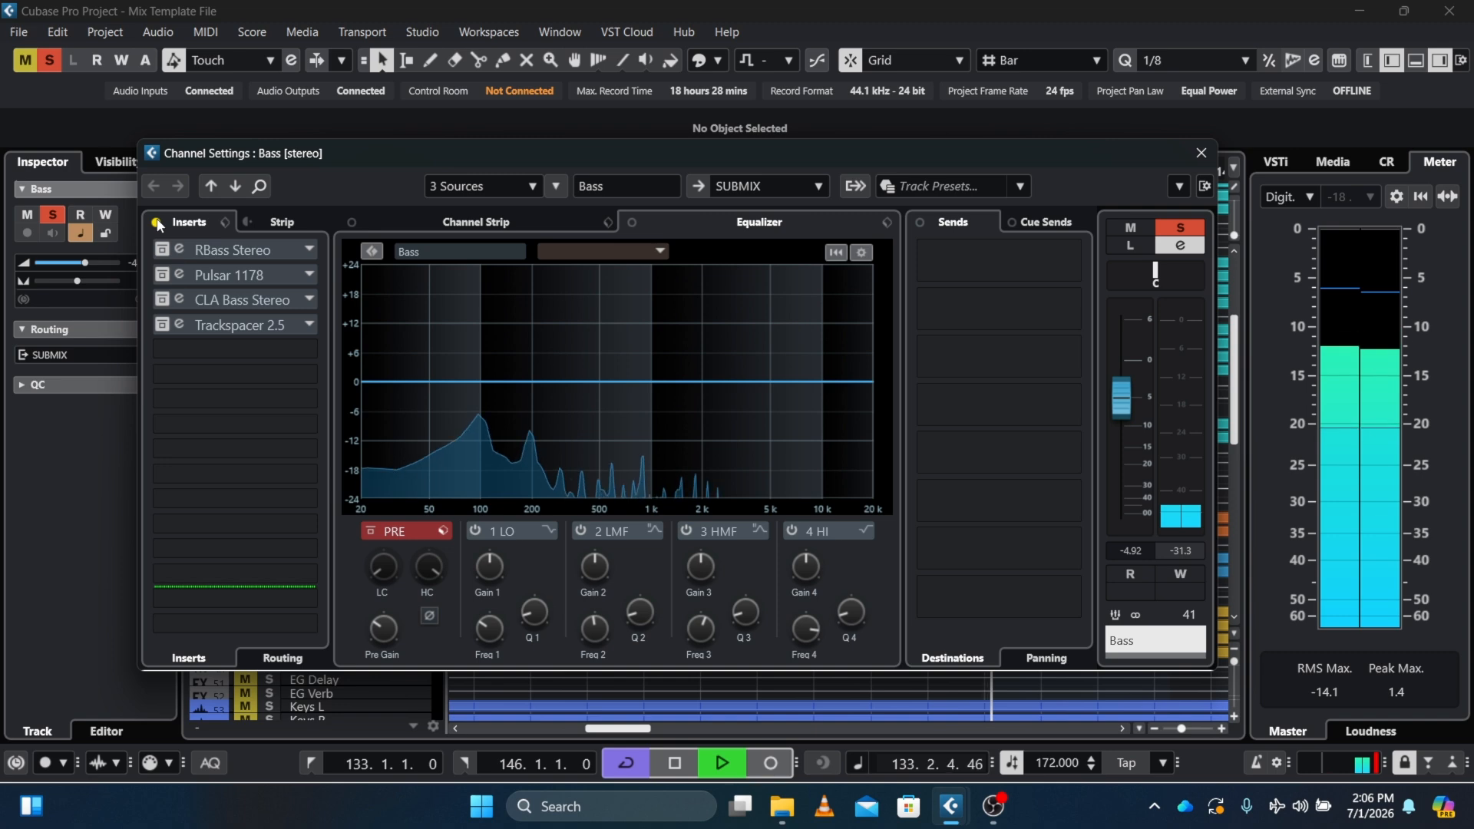
{"action": "left_click", "coordinate": [158, 223]}
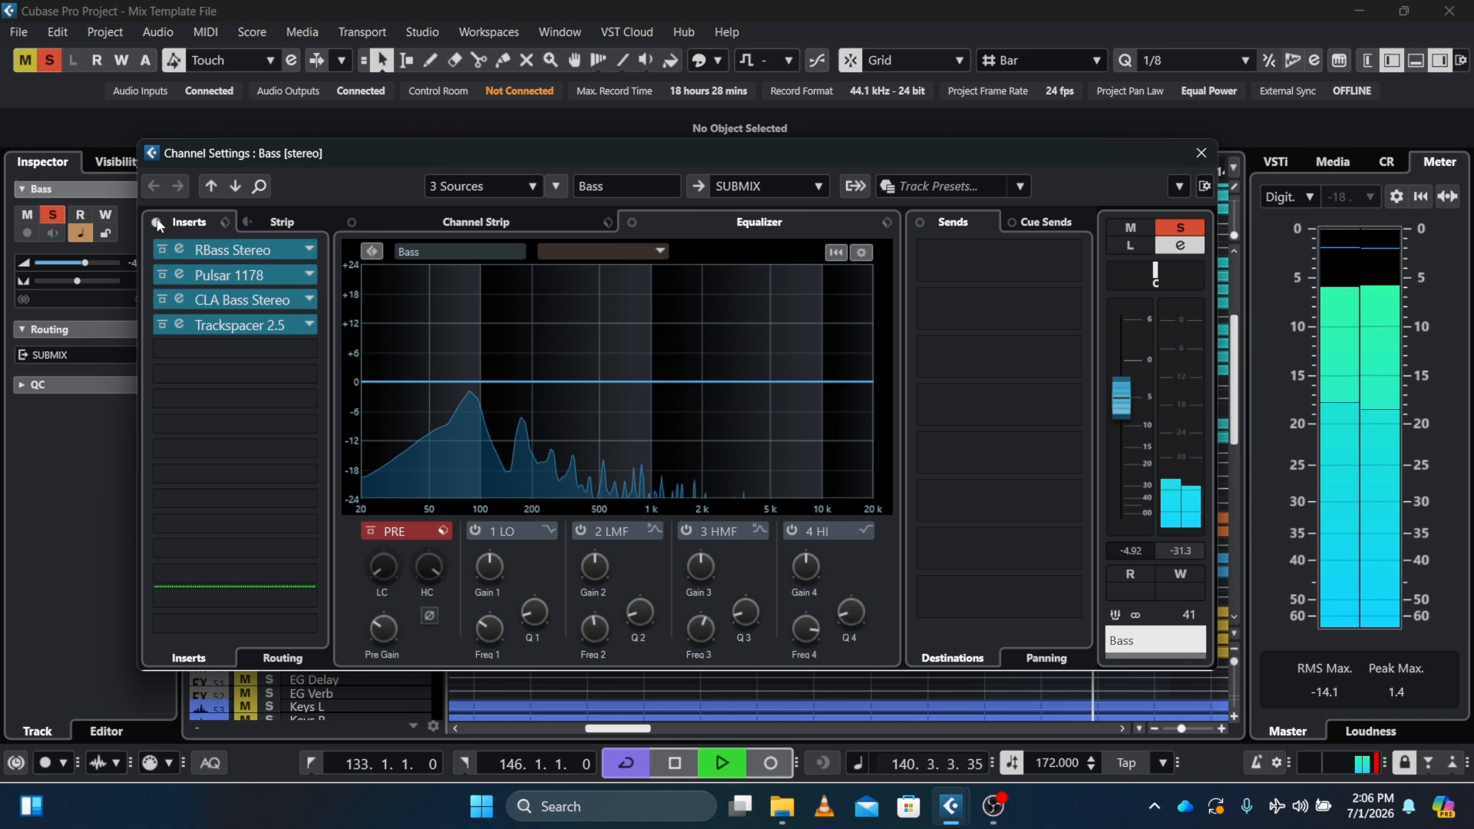
{"action": "key", "text": "space"}
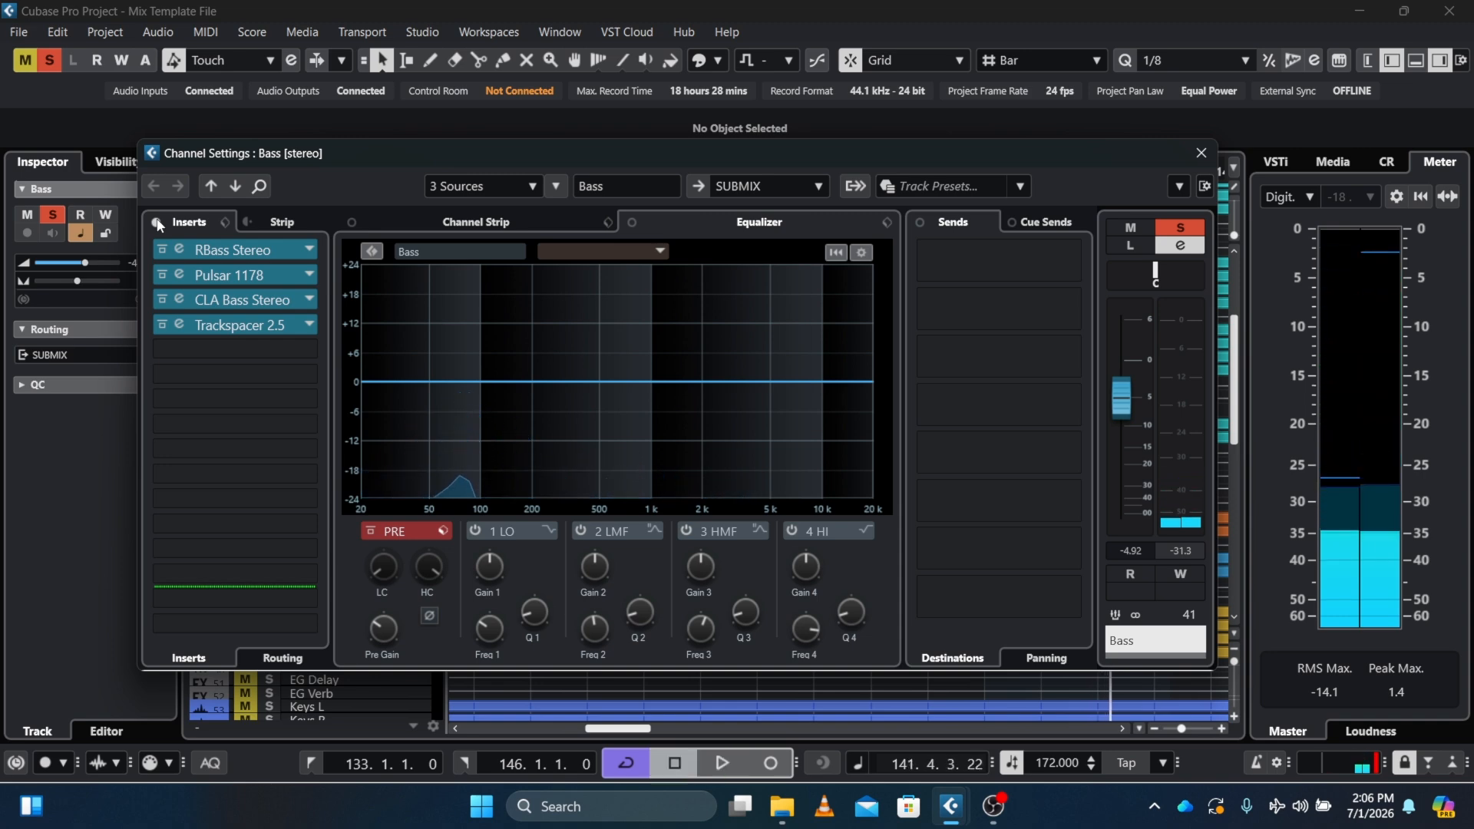
{"action": "key", "text": "e"}
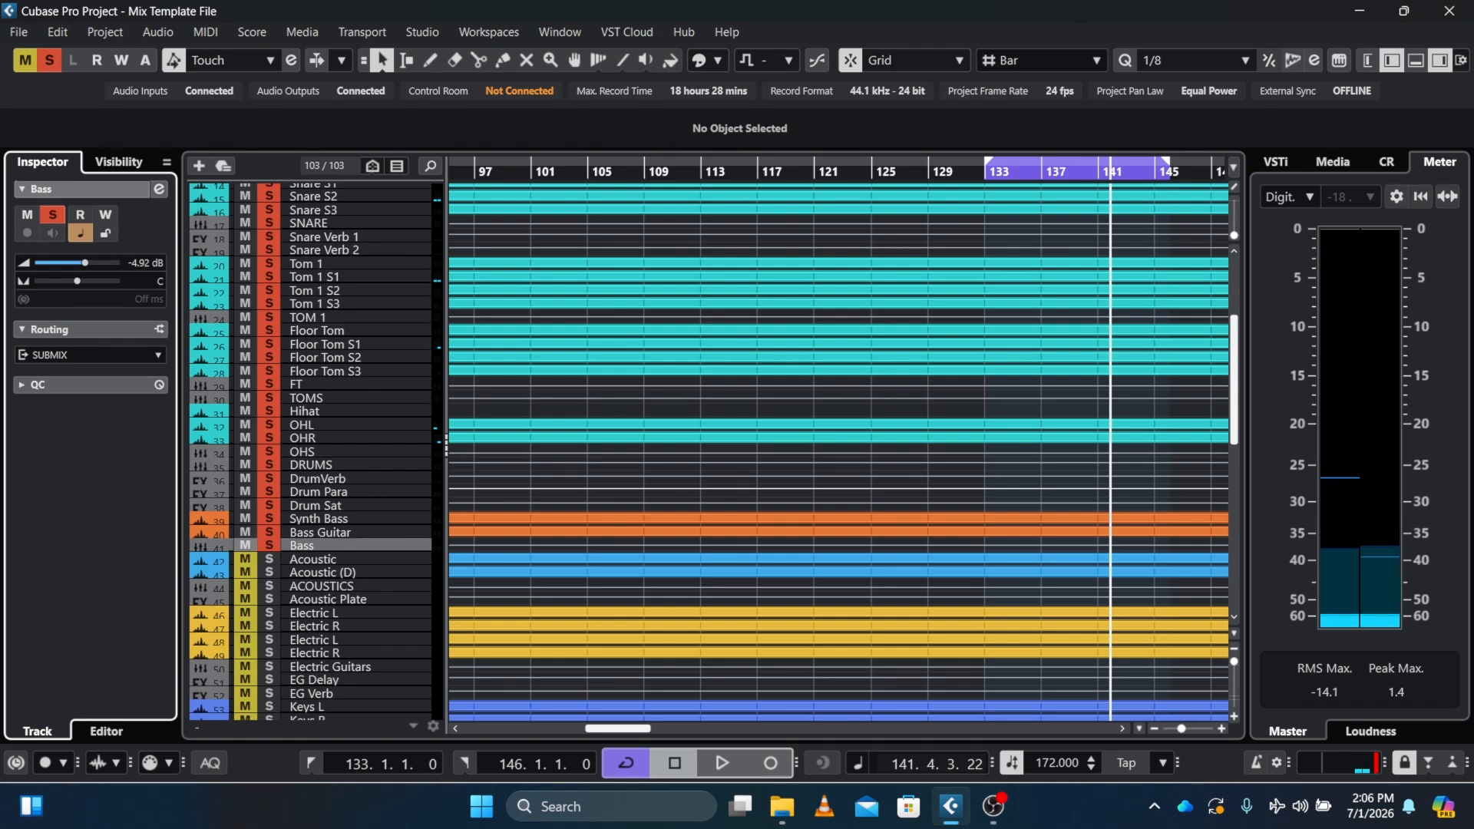